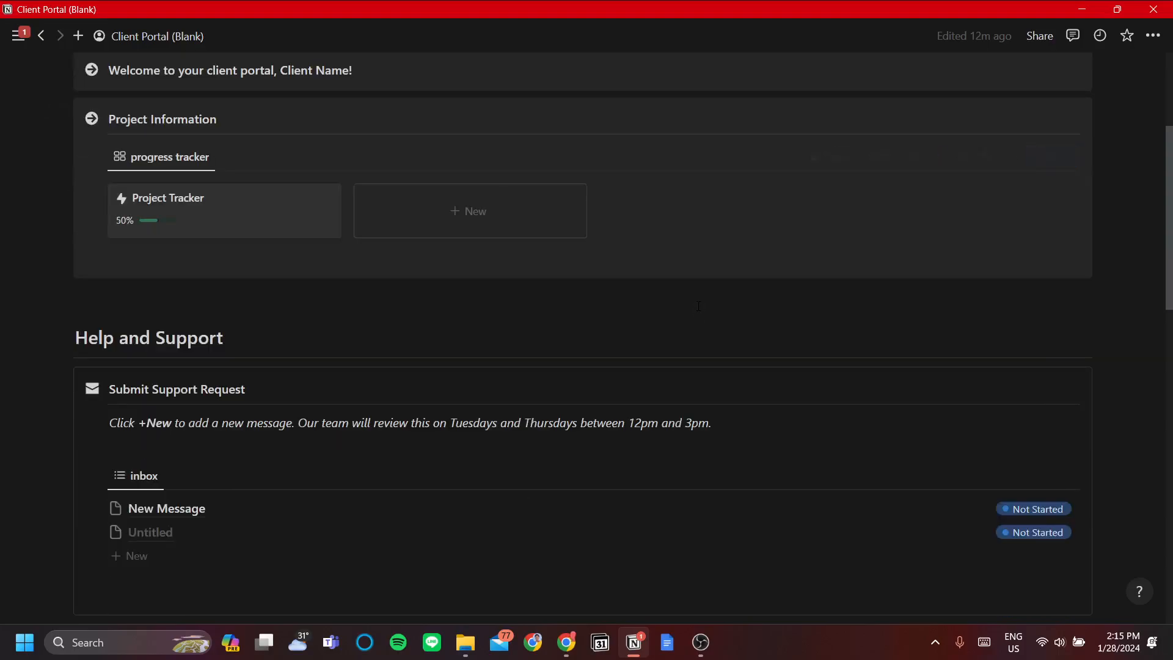
Look over the client portal page, from the welcome and project information sections down to the grouped project steps.
scroll(698, 305, "down", 3)
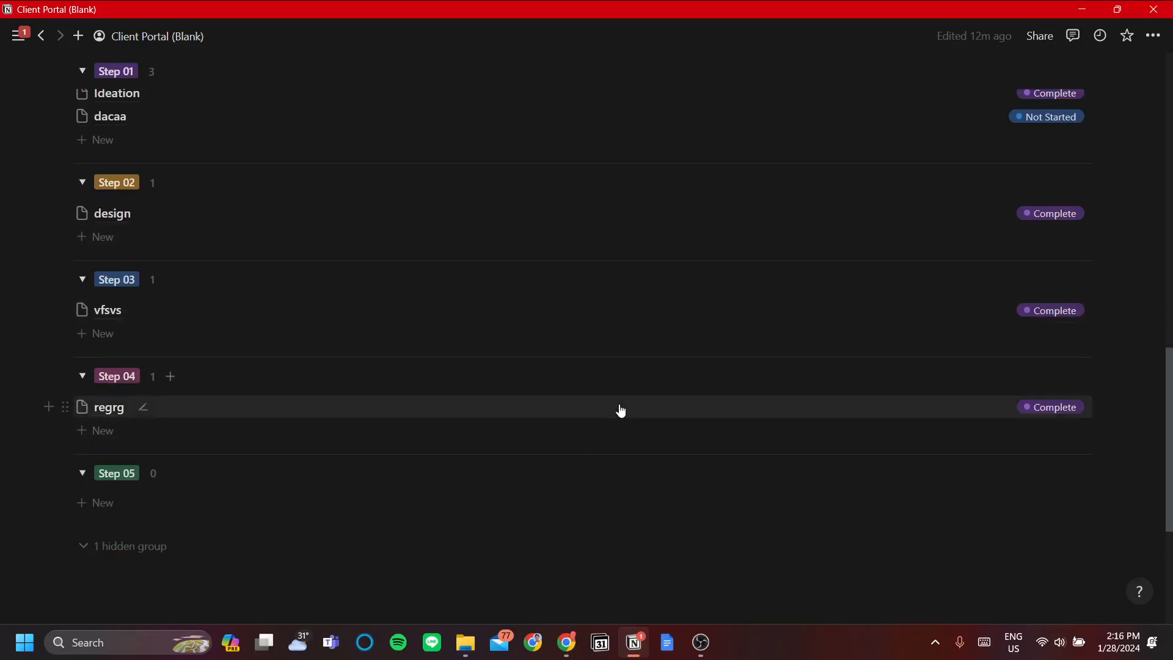
scroll(621, 410, "up", 2)
scroll(622, 406, "up", 3)
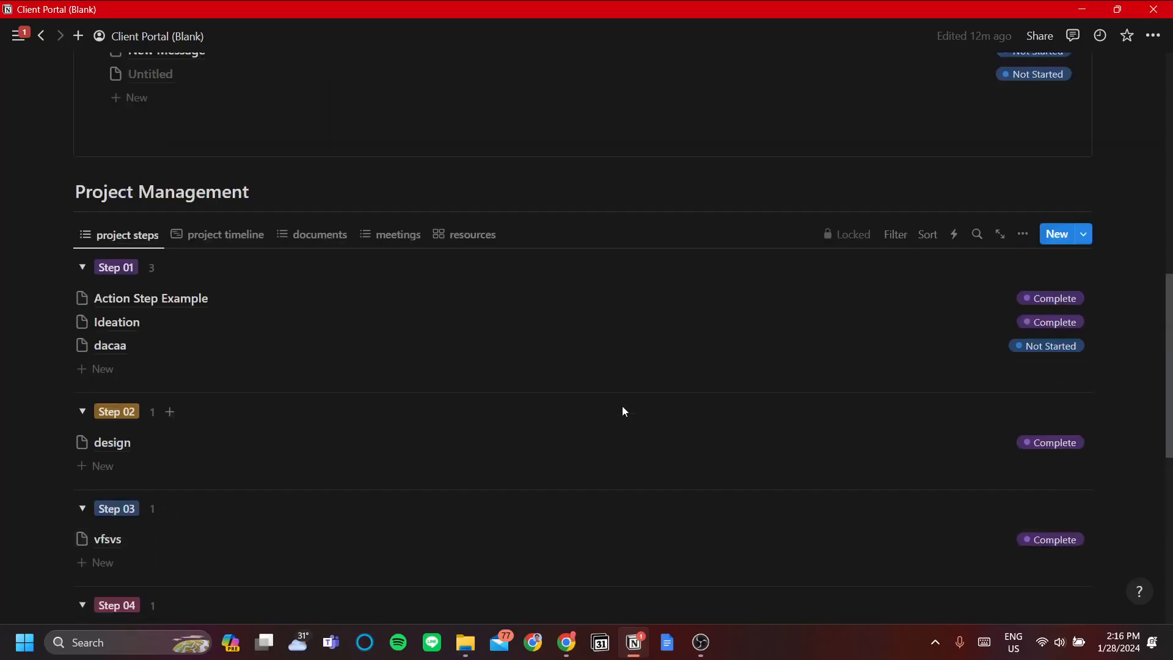
scroll(622, 408, "up", 2)
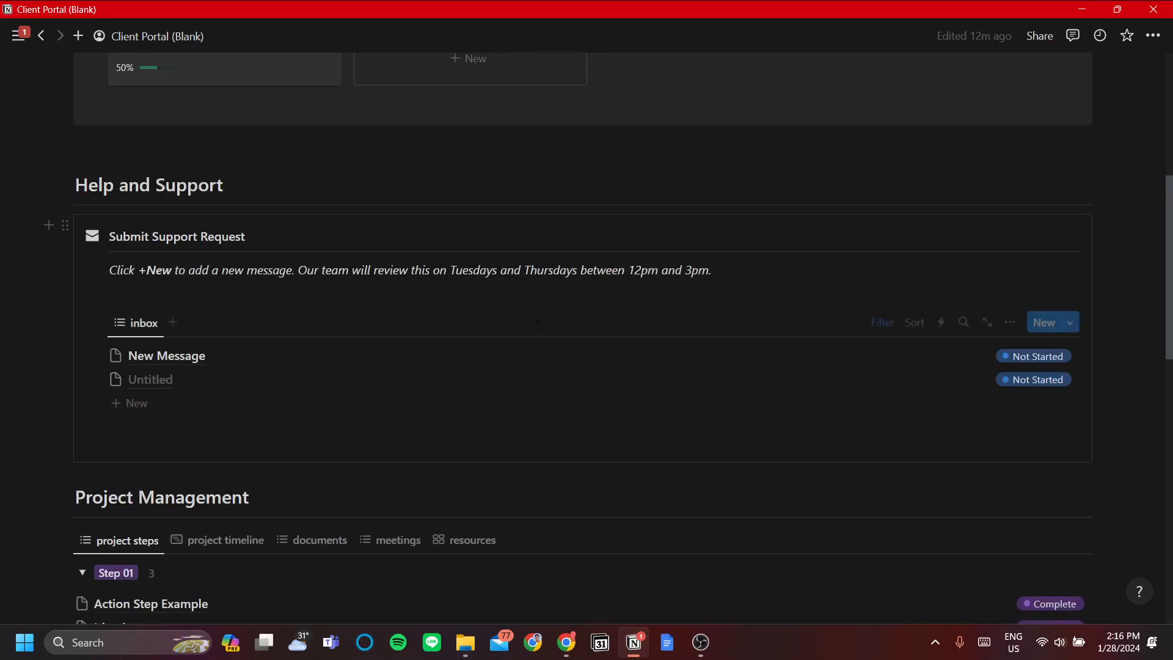
scroll(576, 413, "up", 3)
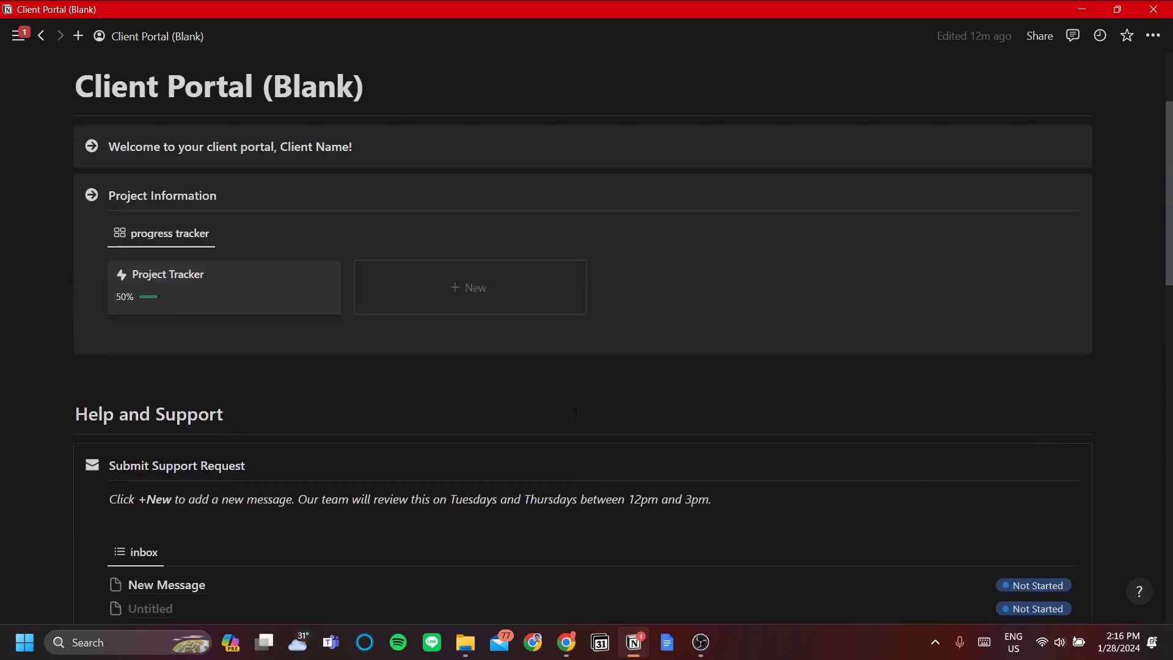
scroll(346, 372, "up", 2)
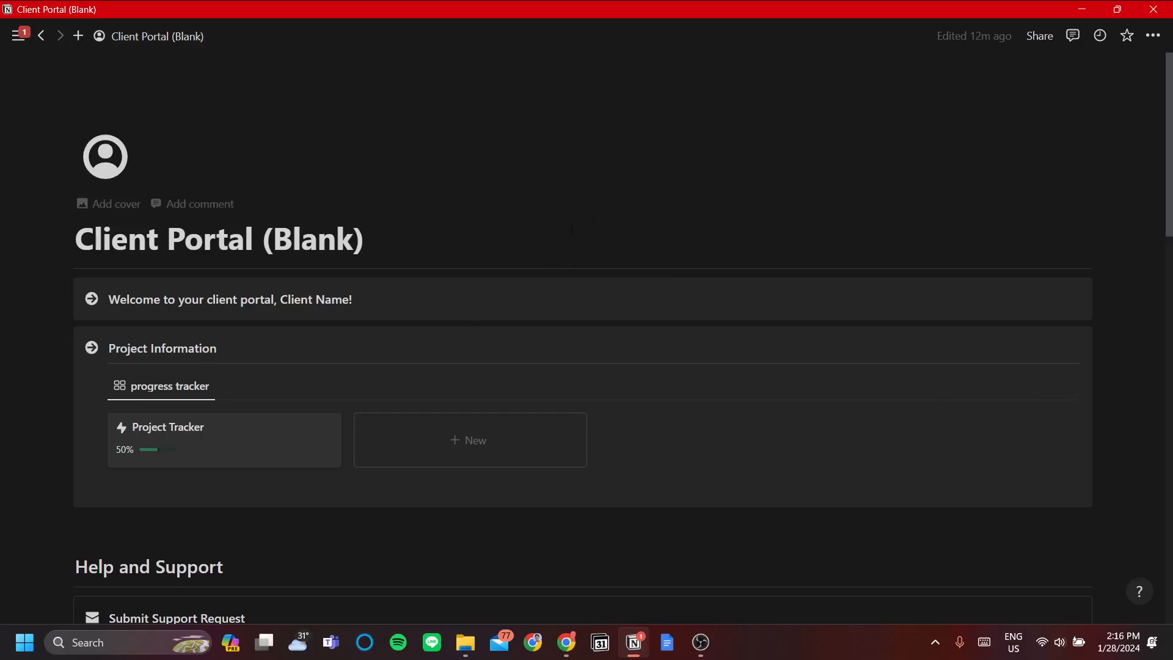
scroll(441, 232, "down", 1)
scroll(441, 232, "up", 1)
left_click(125, 160)
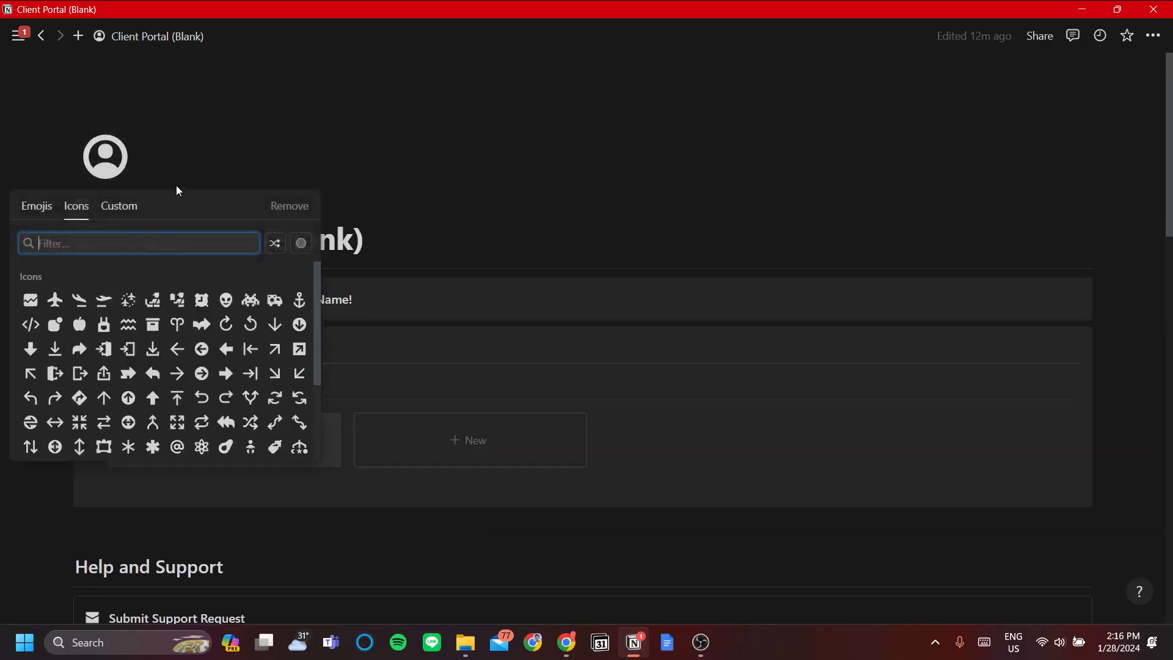
left_click(181, 168)
left_click(121, 166)
left_click(266, 160)
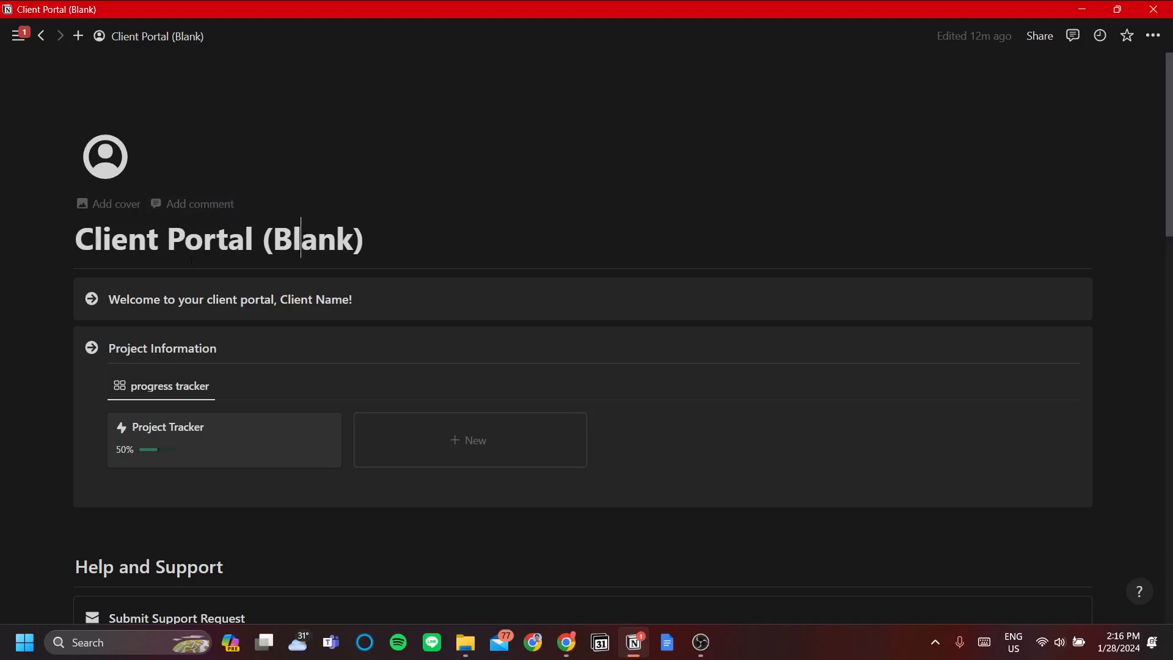
left_click(301, 241)
Change the client portal page's icon to a pink airplane.
left_click(106, 156)
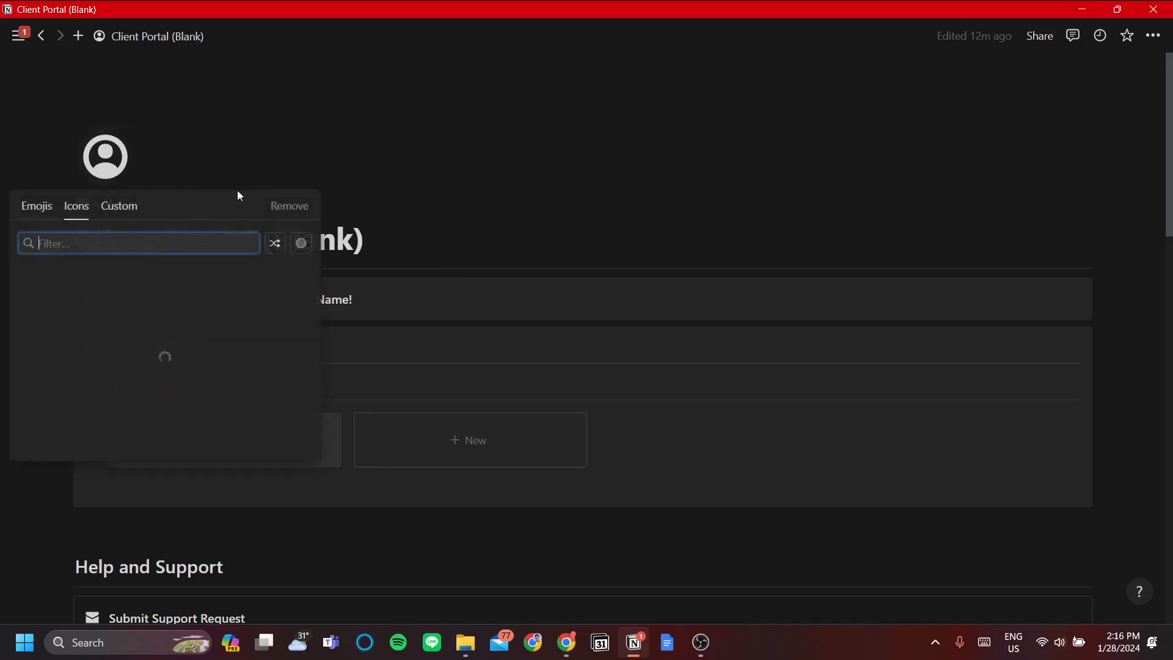
left_click(55, 300)
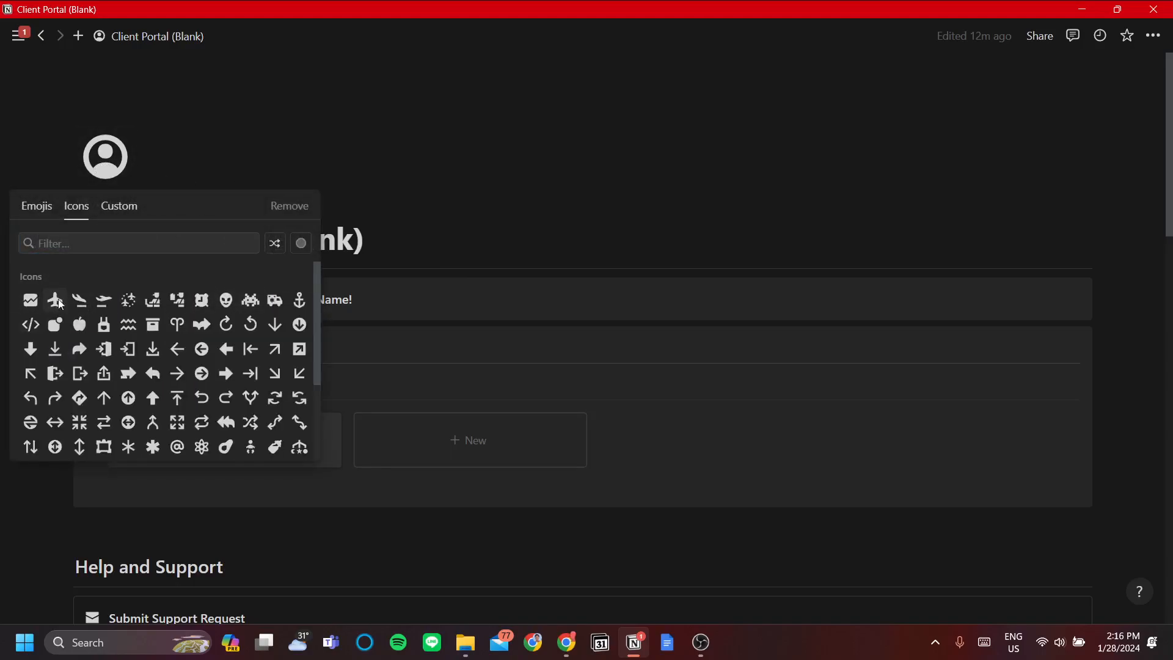
left_click(98, 351)
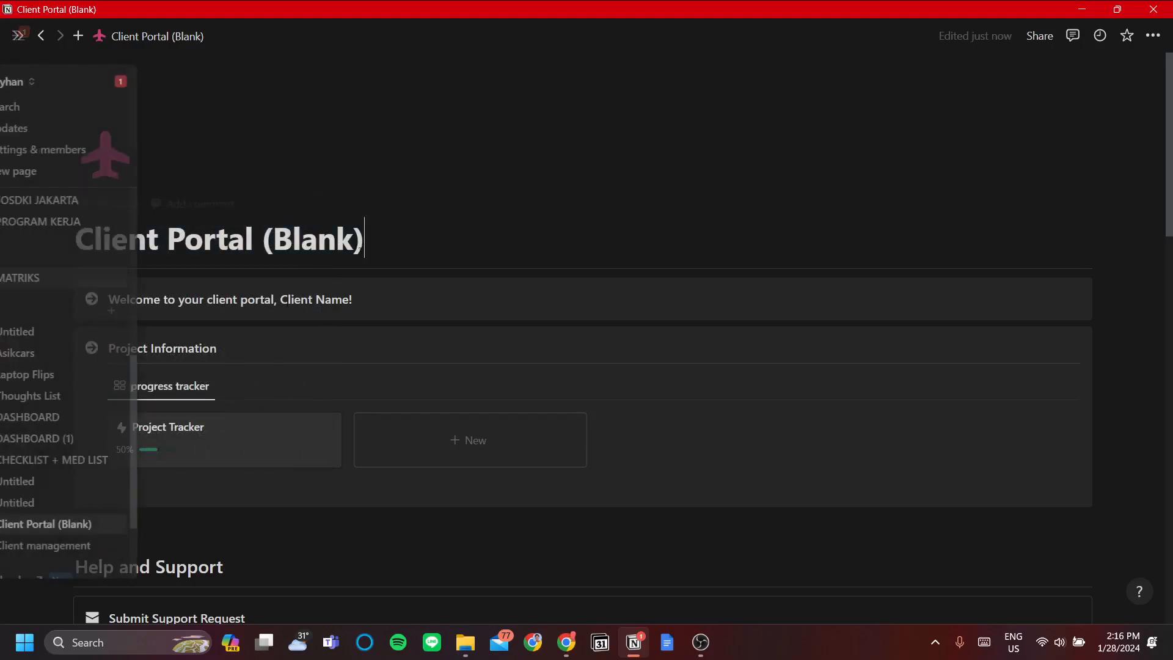
Rename the page "Aero Int" and replace the "Client Name" placeholder in the welcome line with "Aero Int".
left_click_drag(397, 242, 43, 237)
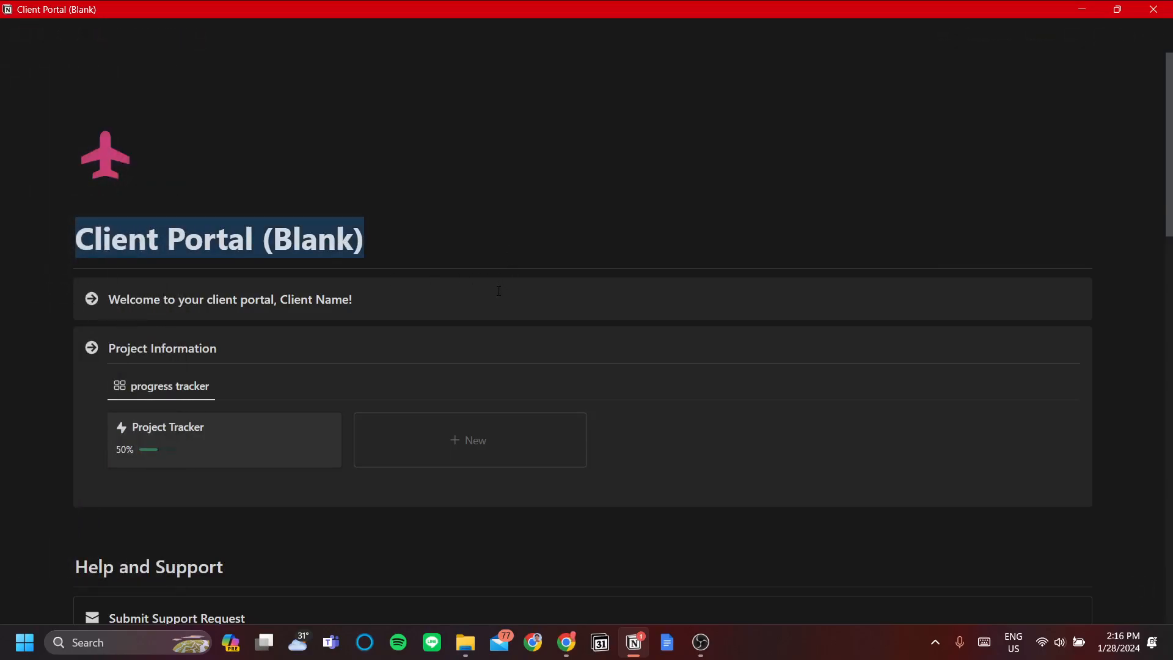
type("Aero Int")
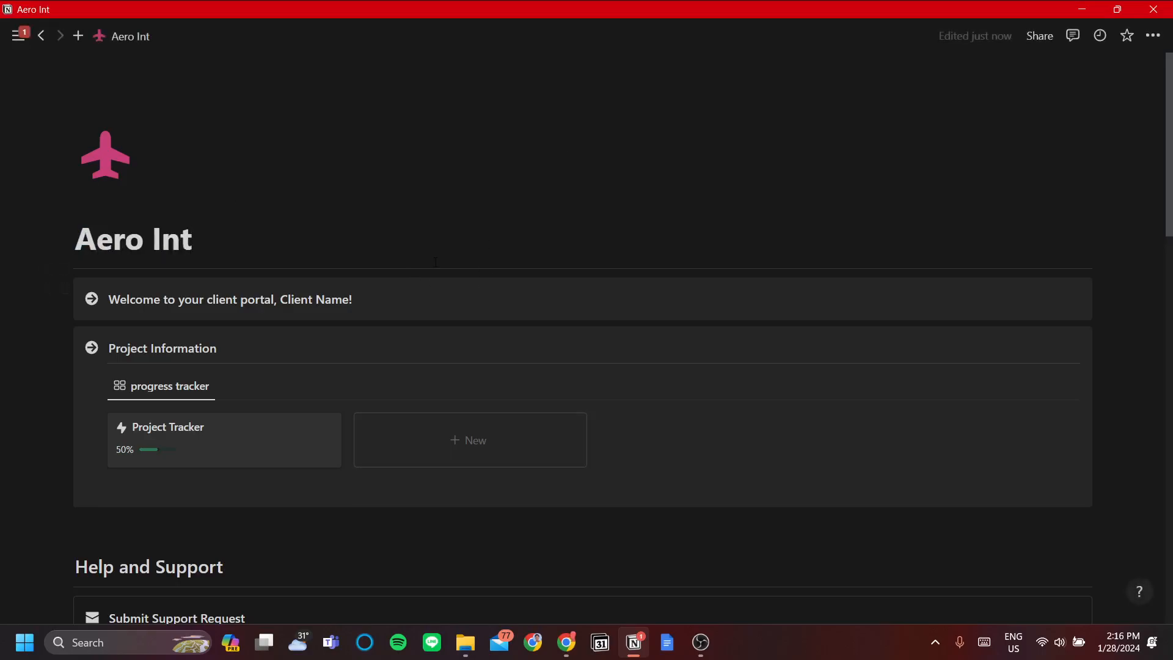
scroll(464, 287, "down", 1)
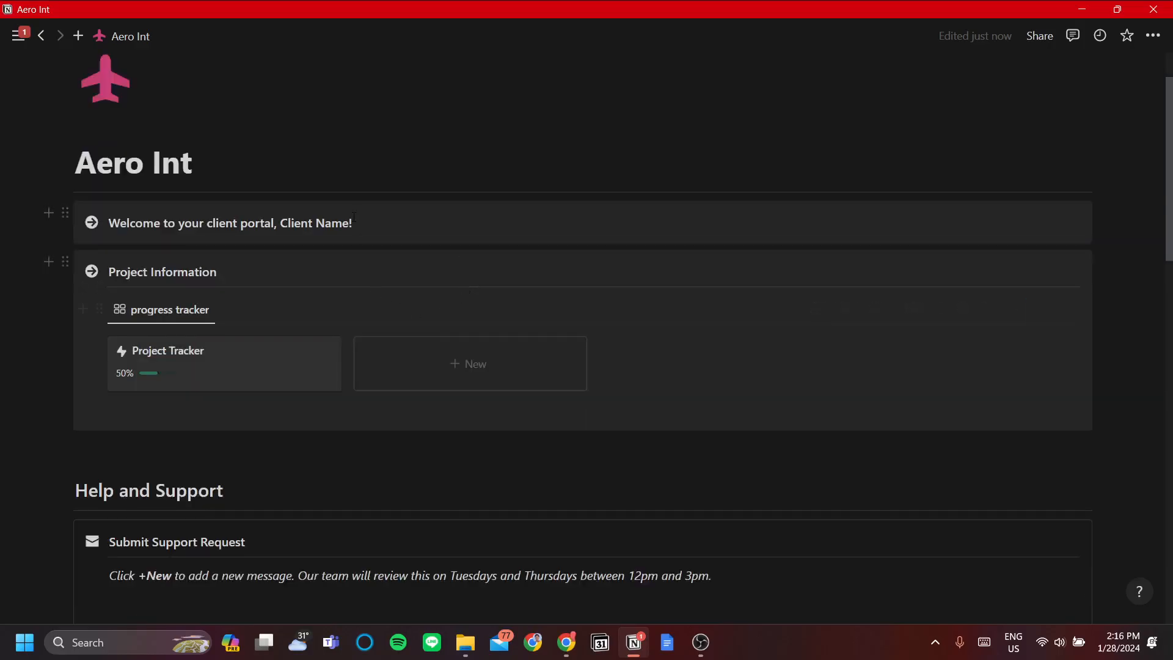
left_click_drag(350, 223, 285, 223)
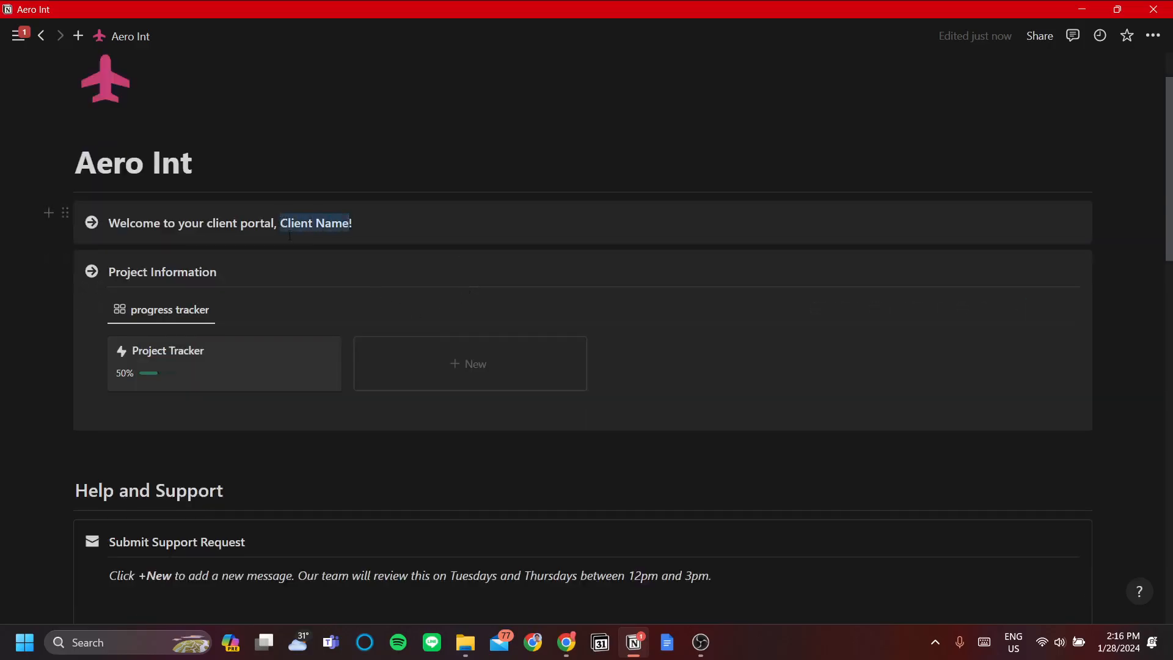
type("Aero")
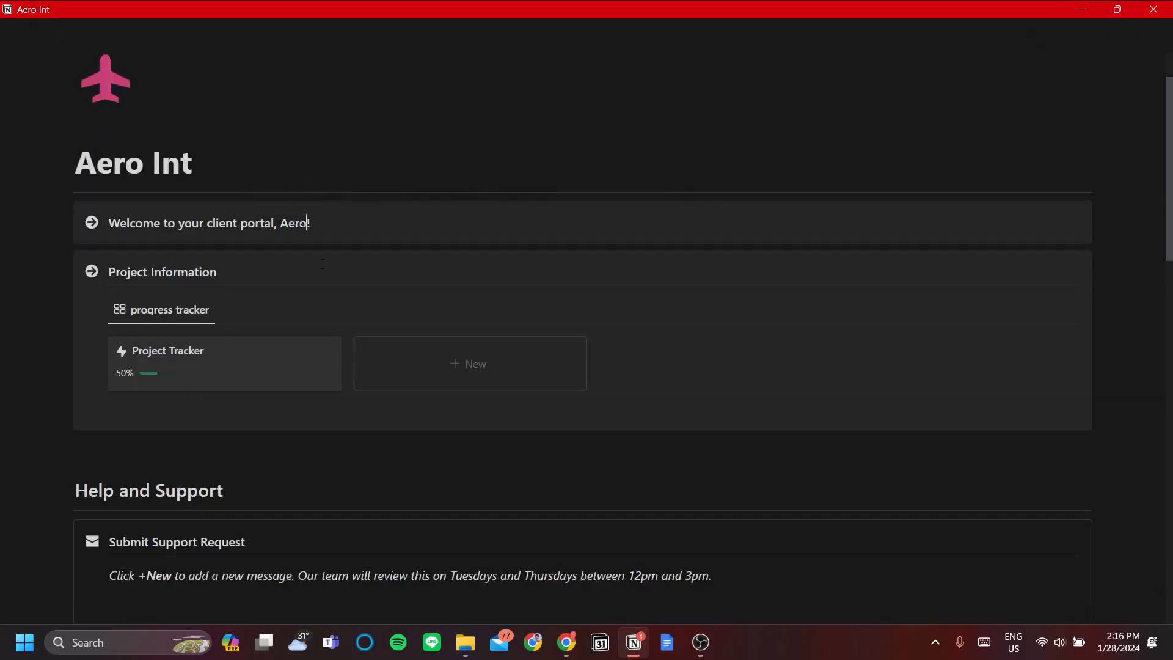
type(" Int")
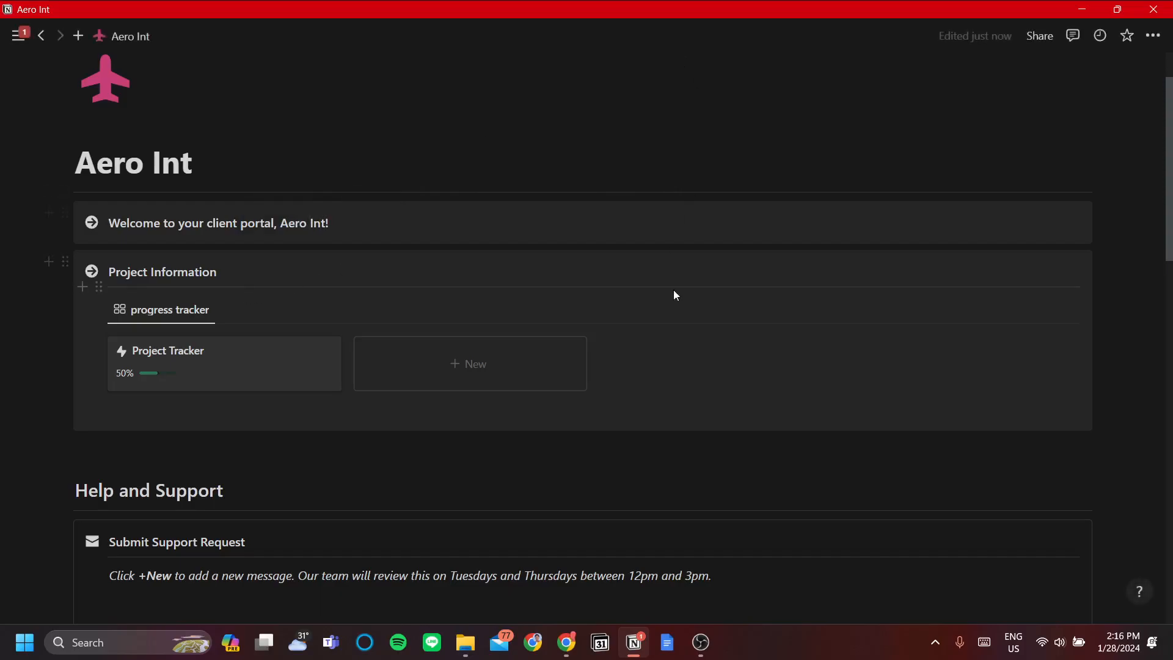
Examine the Project Tracker card's action tasks and completion progress, close it, and review the portal sections around it.
scroll(678, 293, "down", 1)
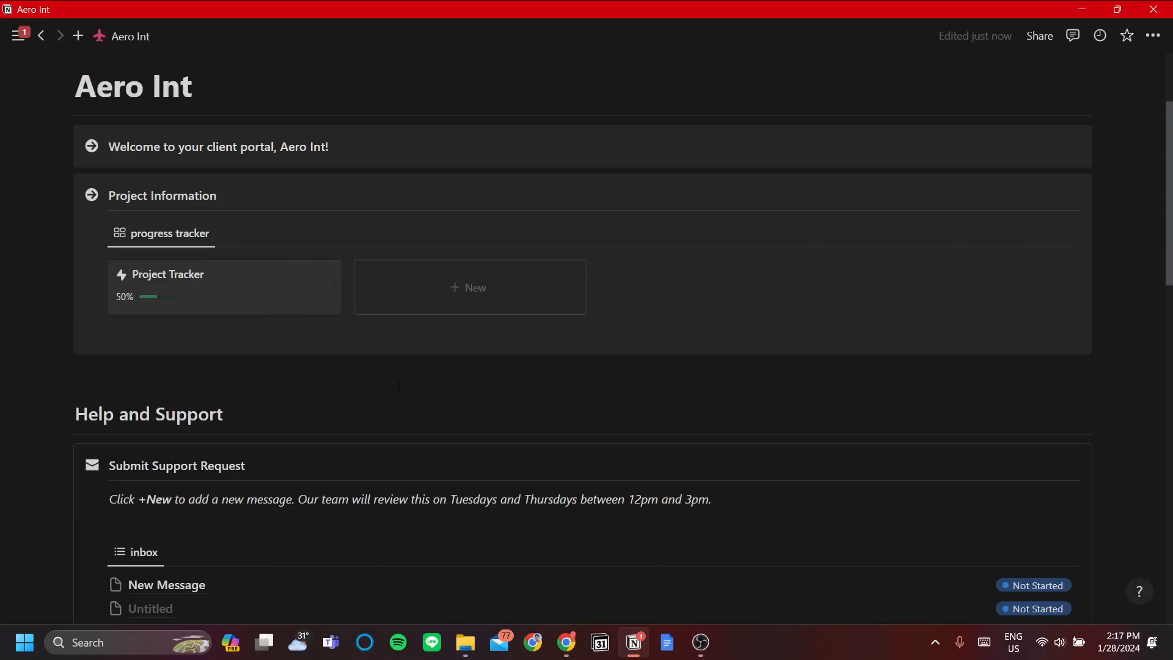
left_click(211, 305)
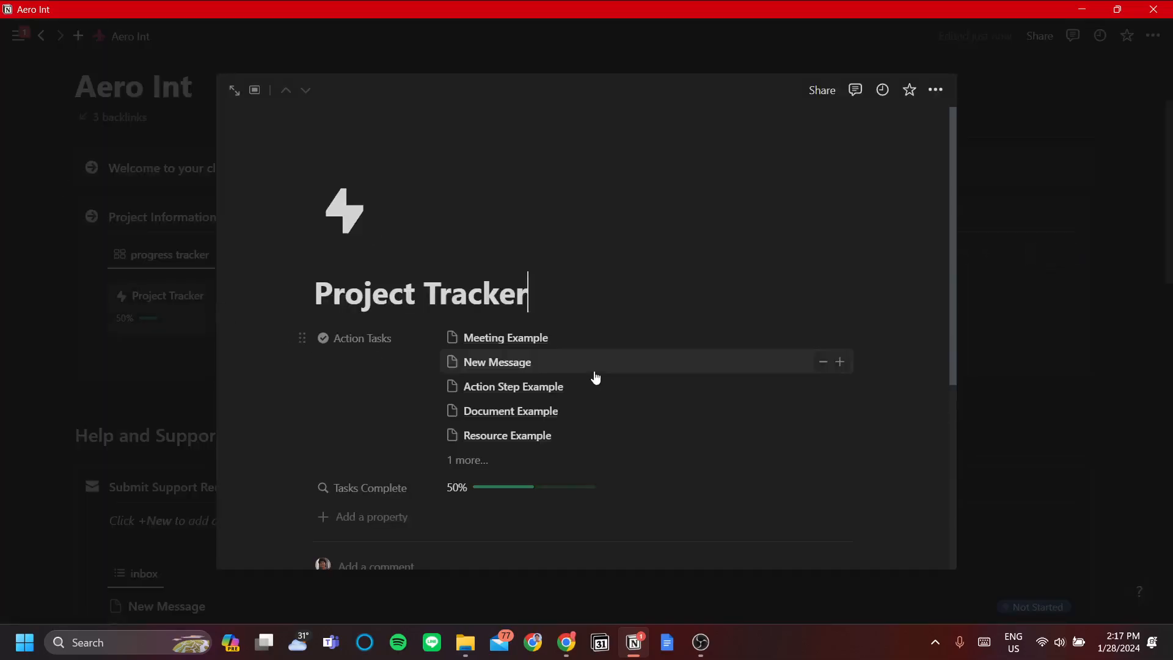
scroll(596, 377, "down", 3)
scroll(592, 392, "up", 3)
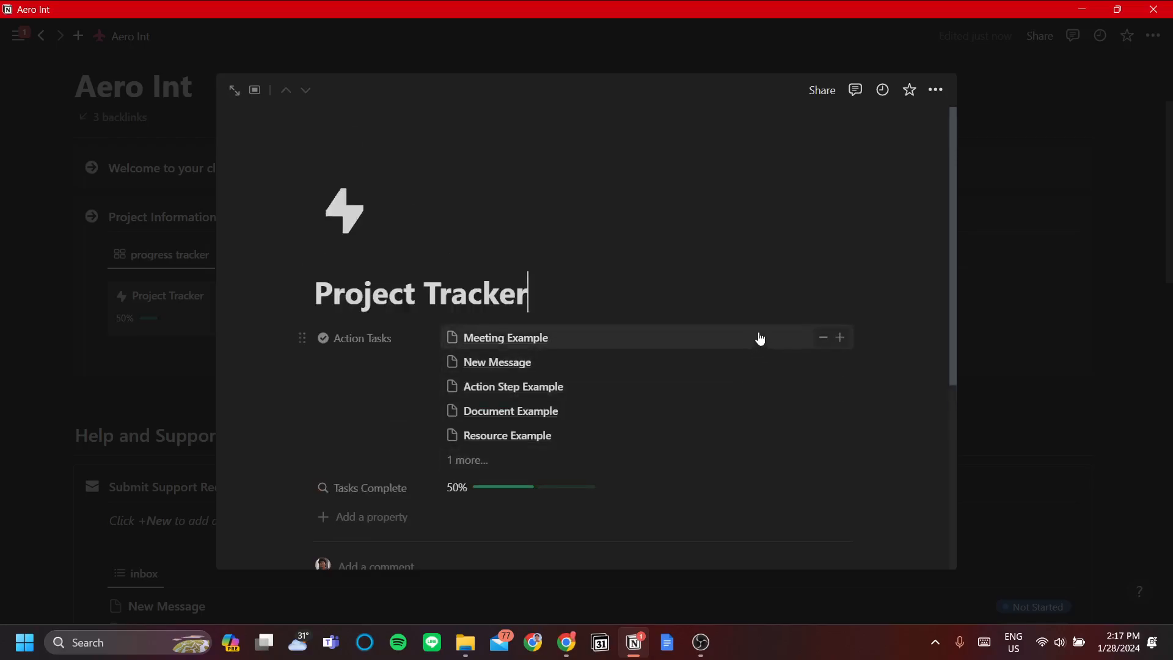
left_click(999, 259)
scroll(309, 242, "down", 1)
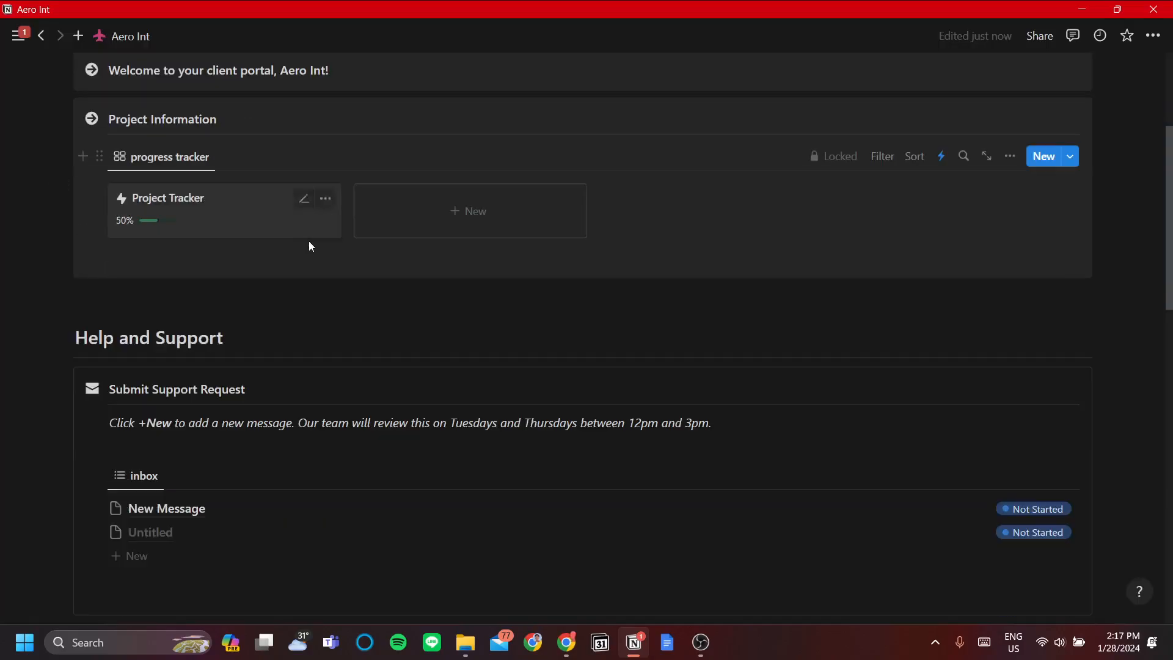
scroll(318, 287, "down", 1)
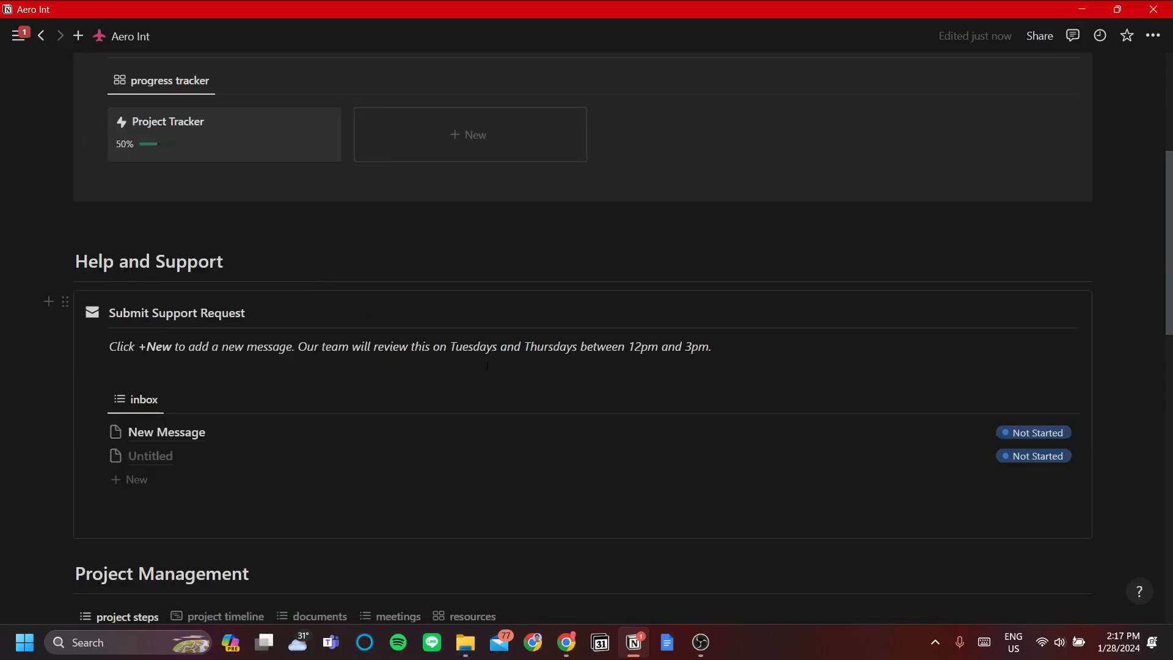
scroll(229, 321, "up", 3)
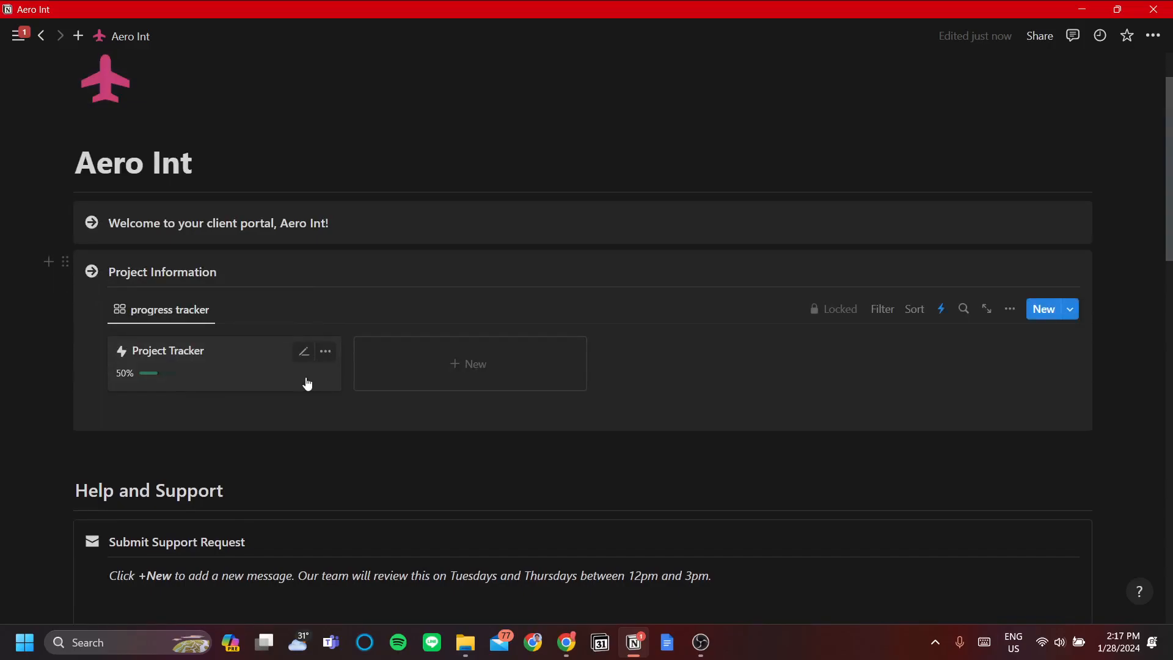
Add a support request named "When is the next delivery?" to the inbox, followed by an untitled entry.
scroll(308, 375, "down", 2)
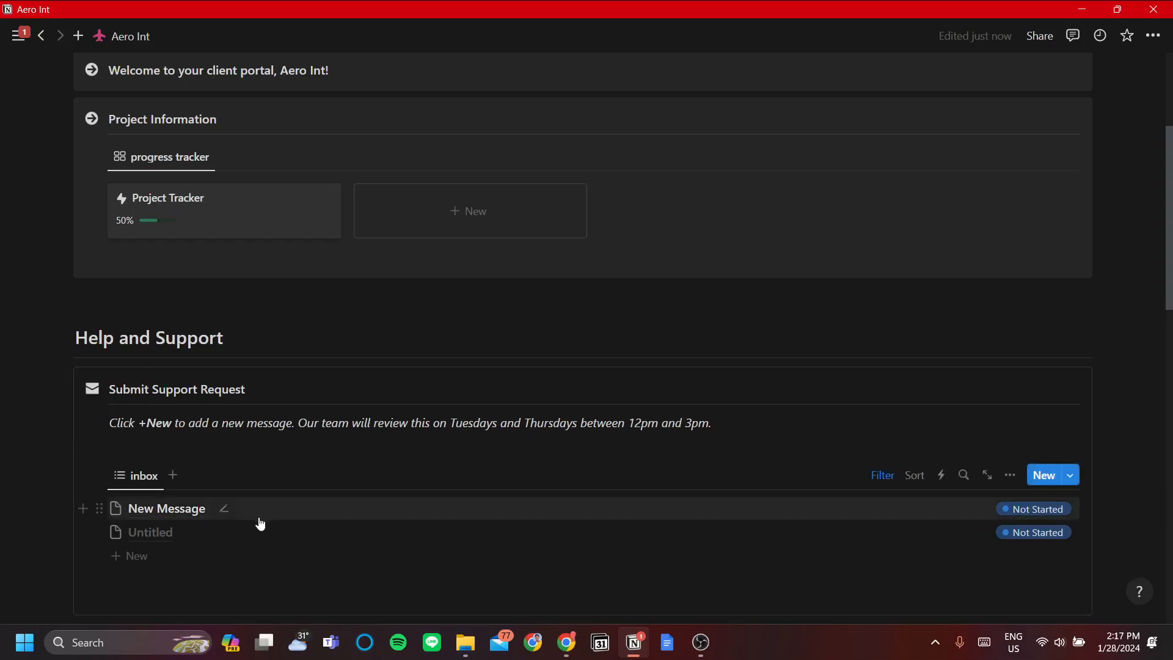
scroll(265, 511, "down", 1)
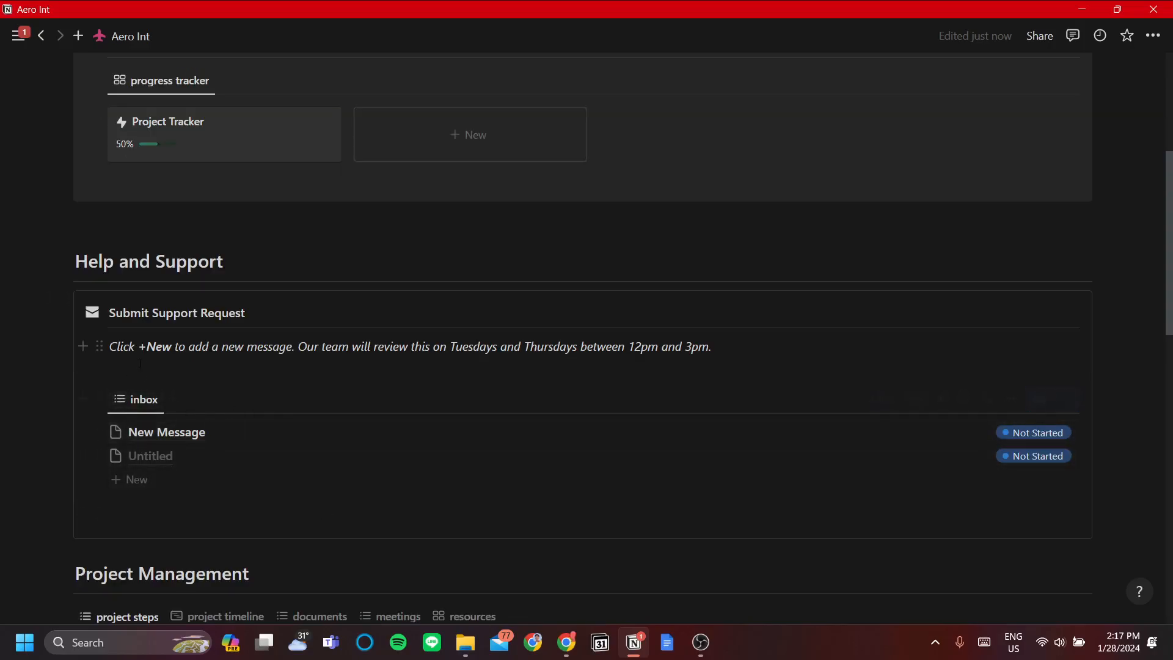
left_click(133, 480)
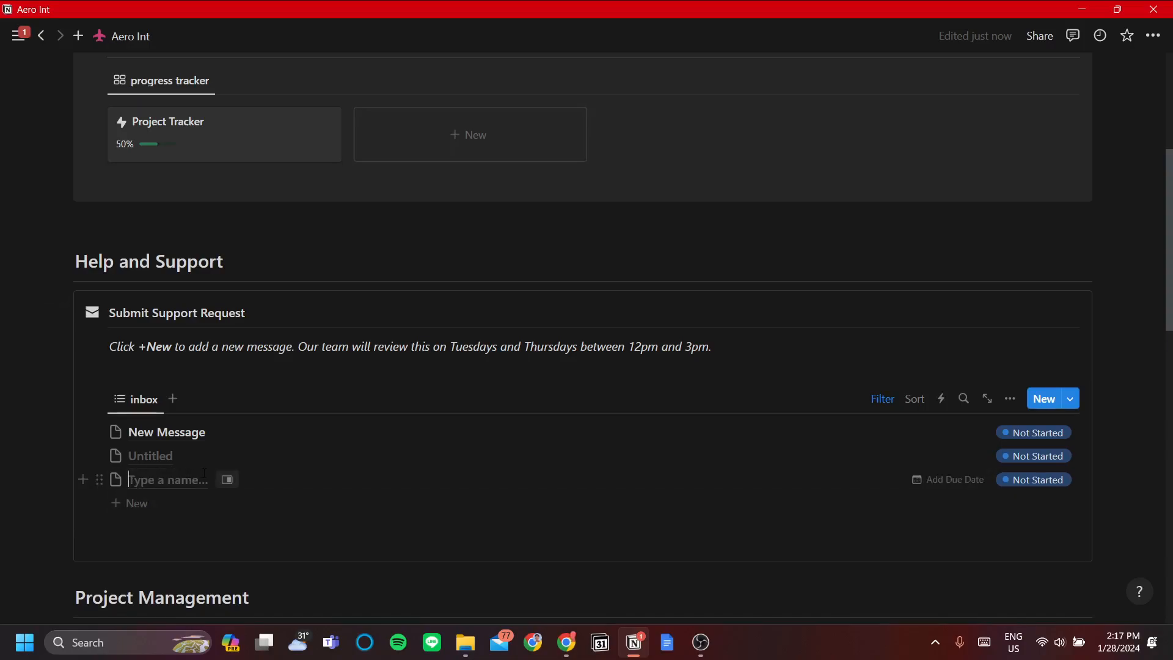
type("When is the next delivery?")
key("Escape")
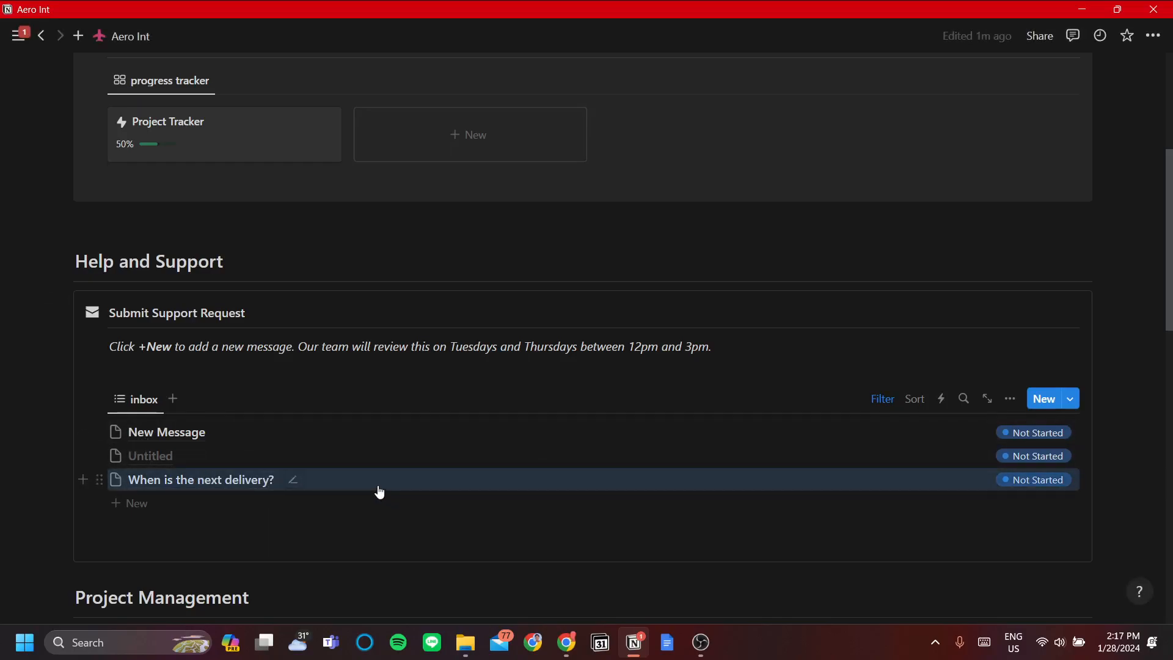
left_click(292, 482)
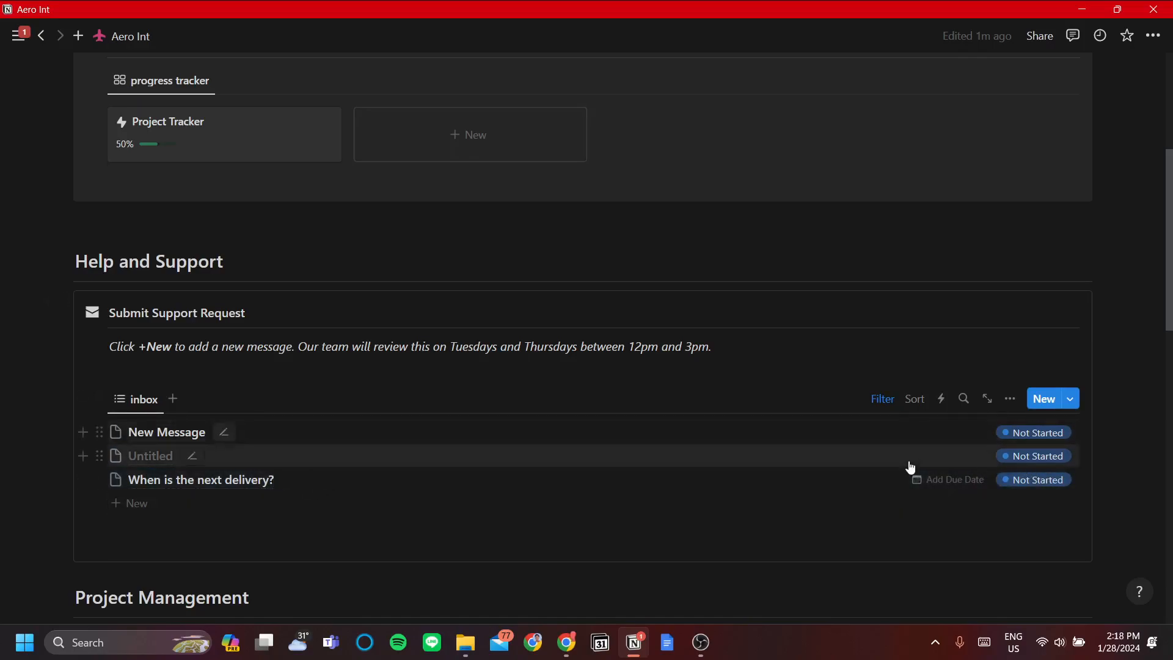
left_click(617, 503)
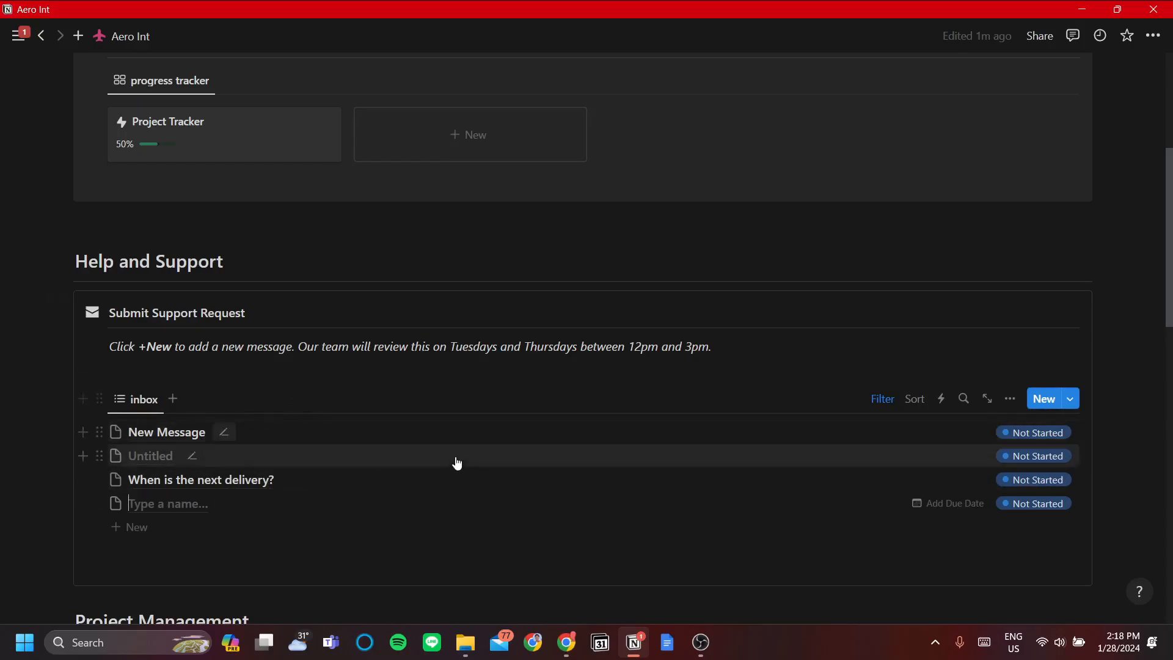
Check which status options are available for the "When is the next delivery?" request.
scroll(456, 464, "down", 1)
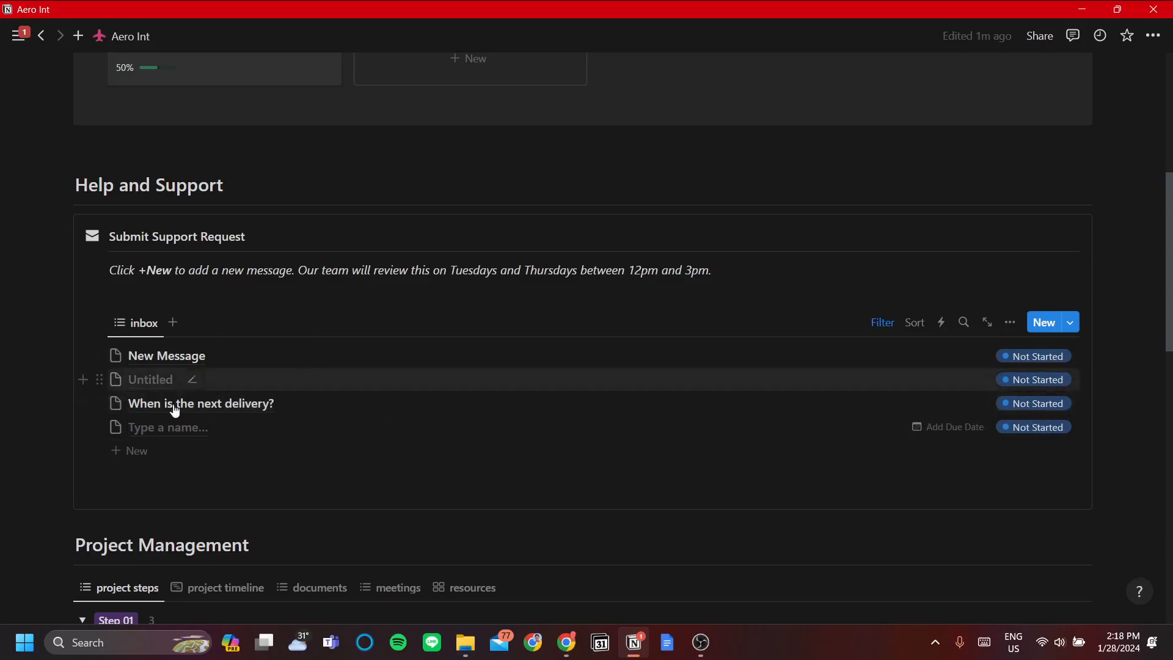
left_click(1066, 404)
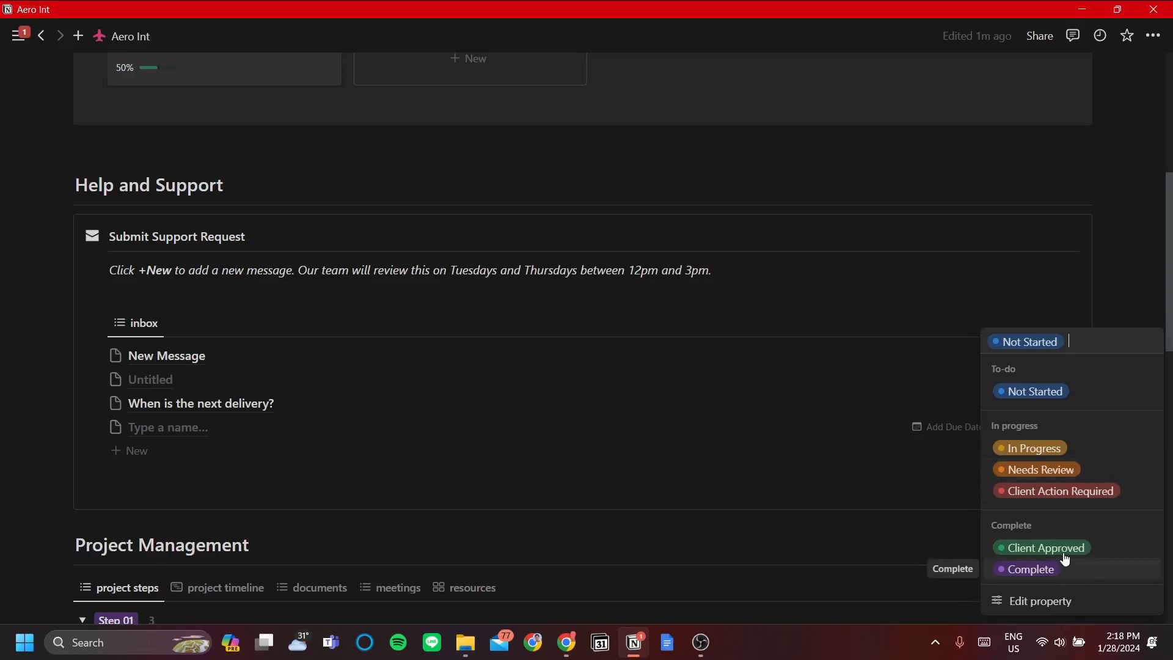
left_click(1127, 303)
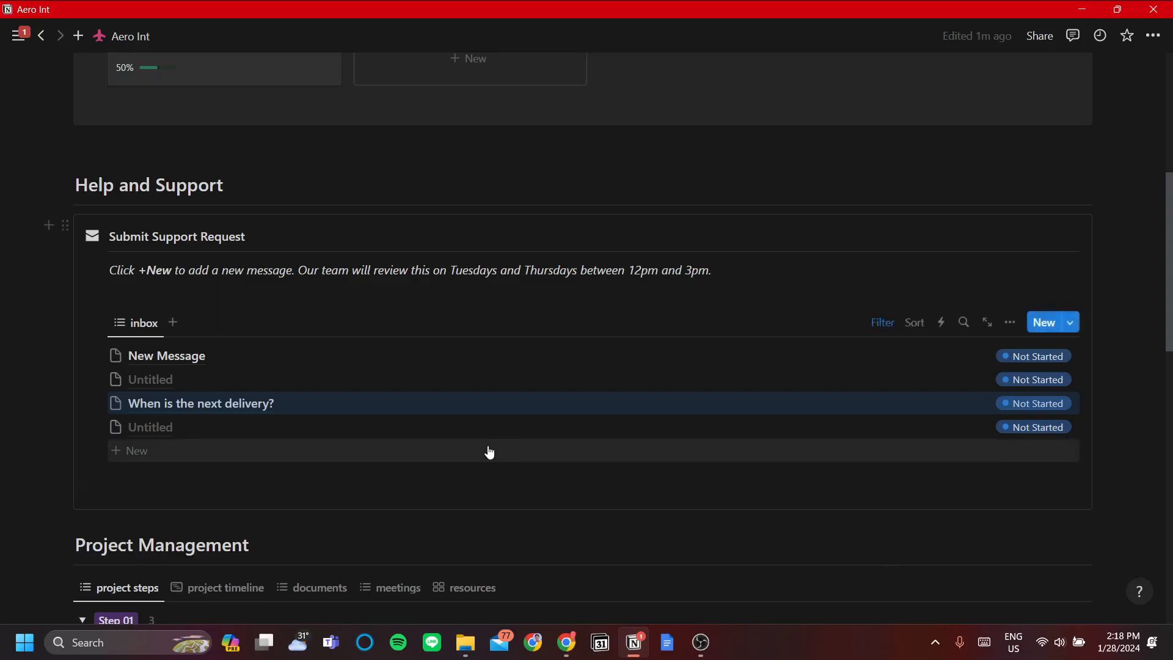
Show the project timeline view of the Project Management database.
scroll(493, 447, "down", 1)
scroll(503, 475, "down", 3)
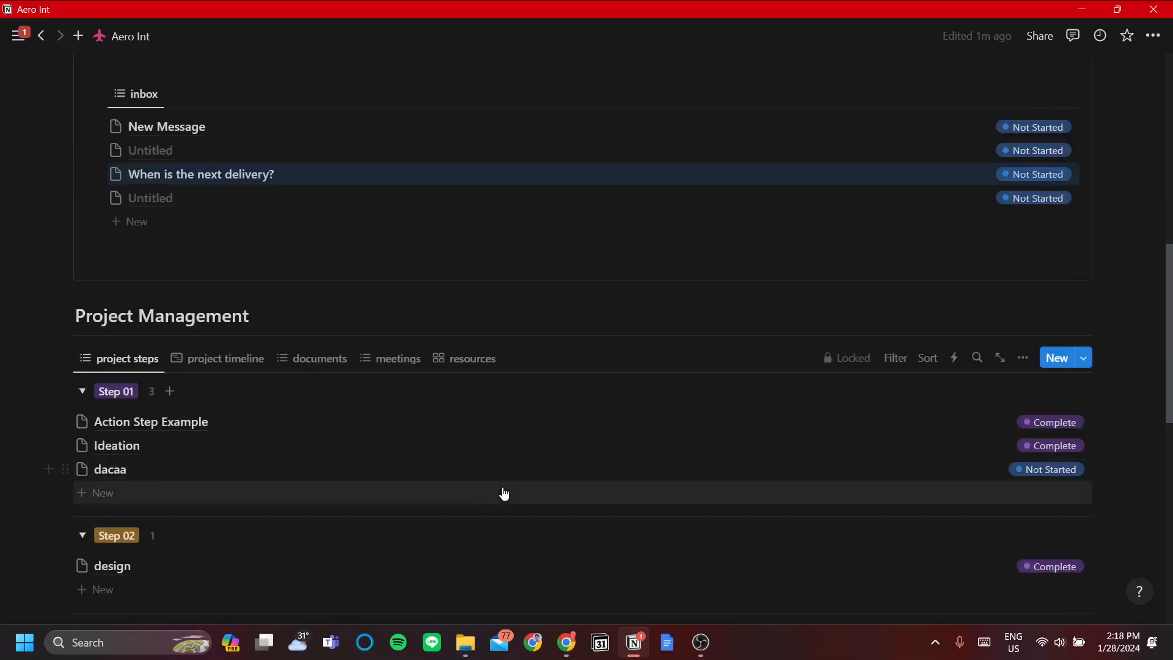
scroll(284, 385, "down", 1)
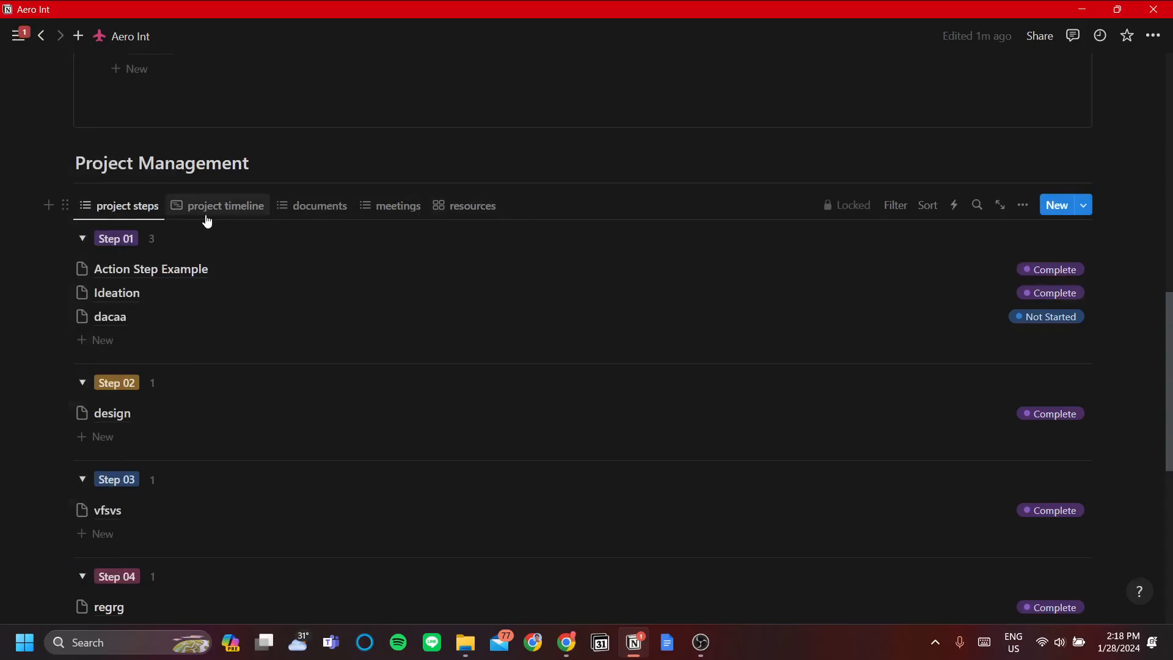
left_click(142, 213)
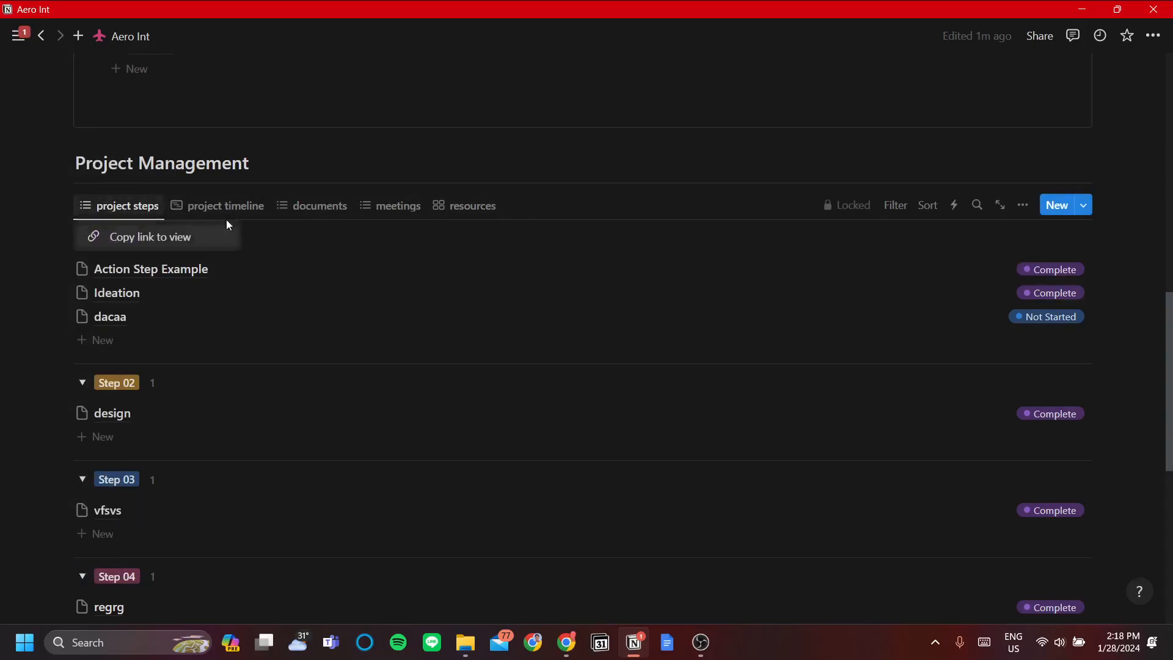
left_click(238, 210)
left_click(240, 211)
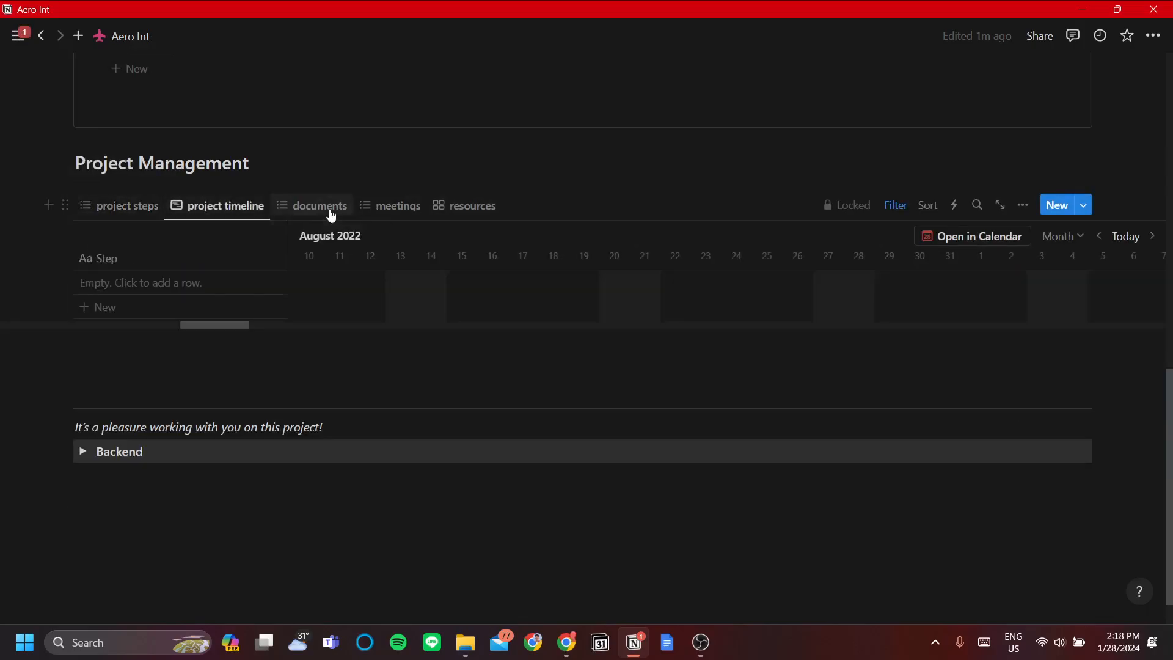
Look through the documents, meetings and resources views of Project Management, and review the stages in the project steps view.
left_click(330, 215)
left_click(387, 217)
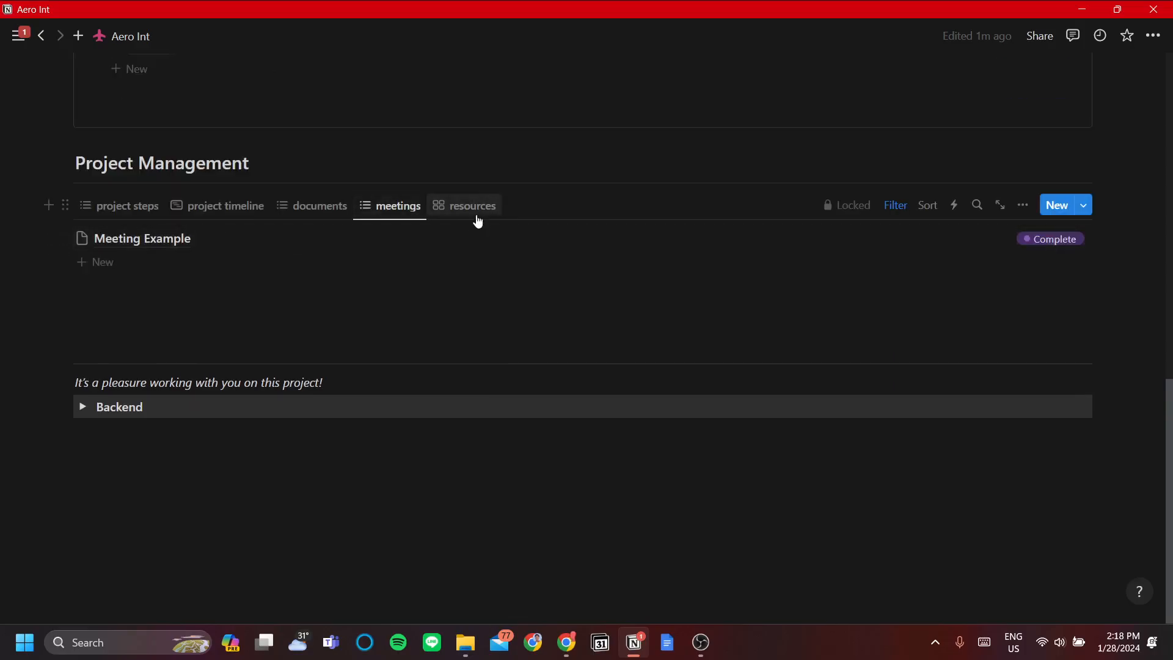
left_click(476, 219)
left_click(121, 211)
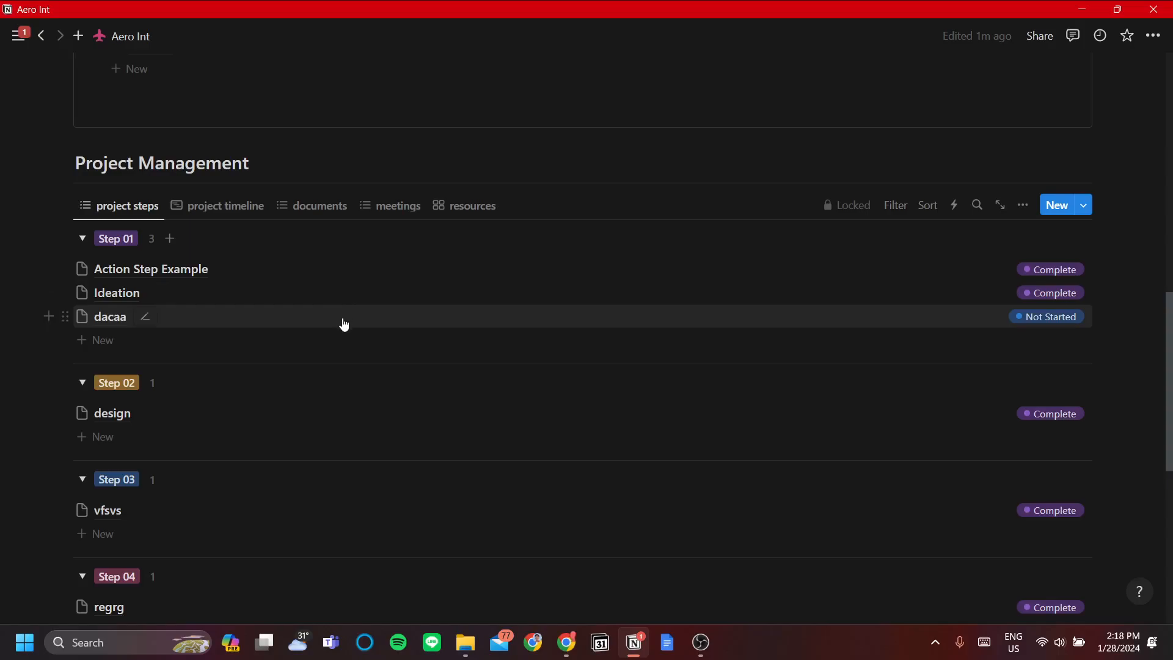
scroll(344, 324, "down", 3)
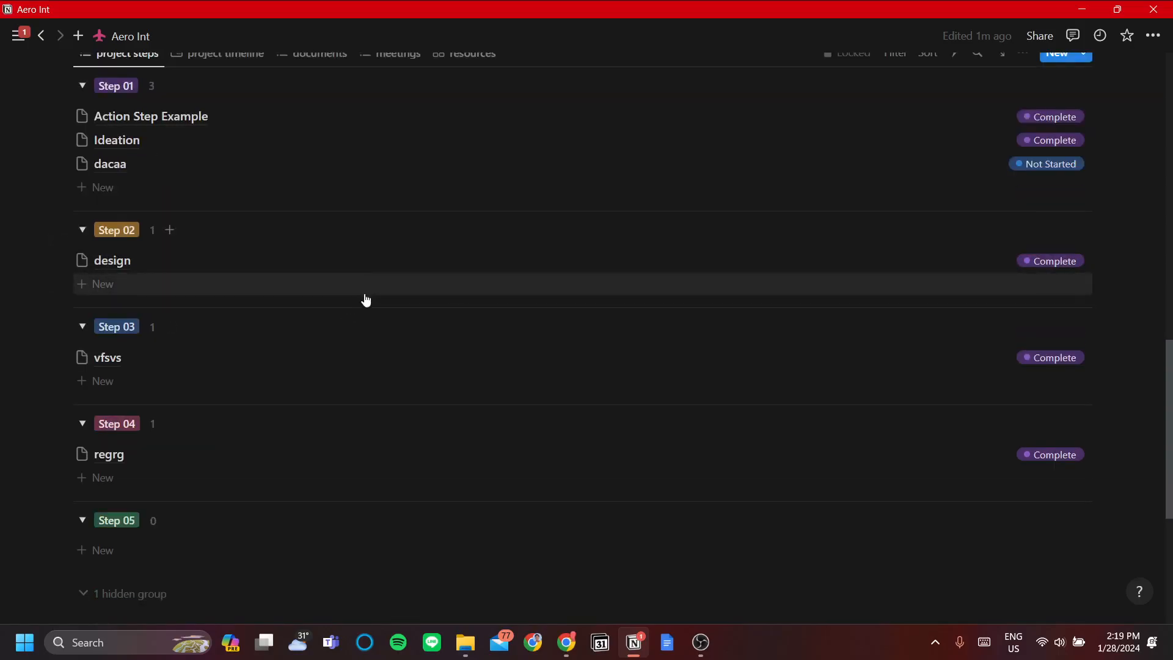
scroll(366, 293, "up", 2)
scroll(490, 338, "down", 2)
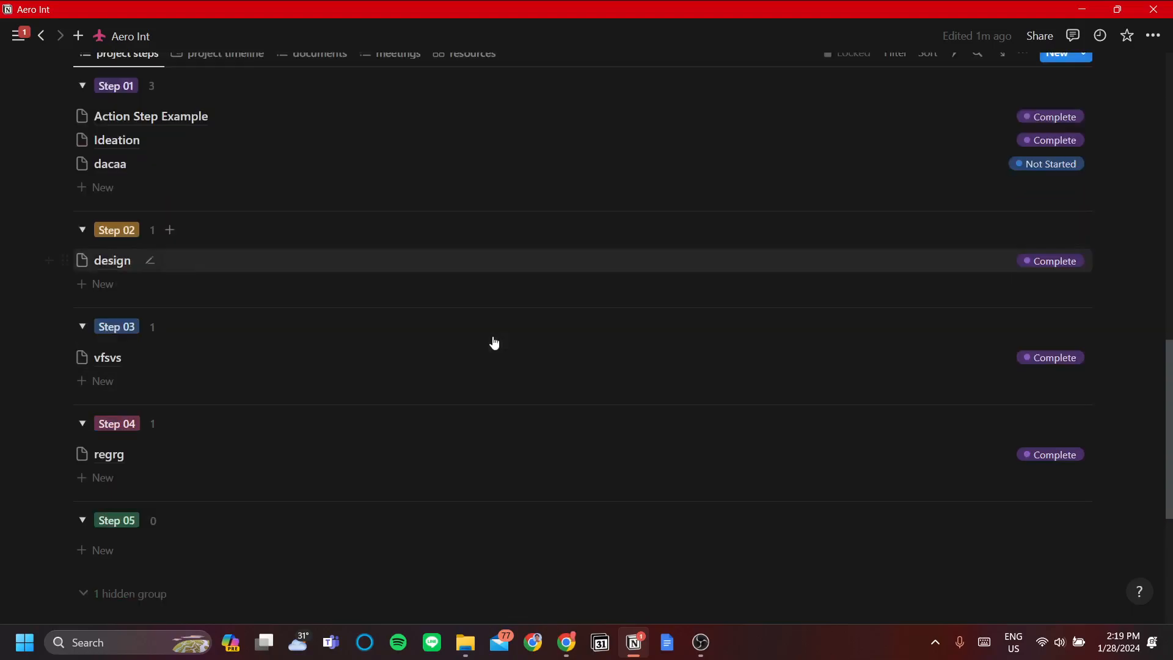
Check the project timeline view for scheduled items and return to the project steps list with its Step 01 tasks.
left_click(215, 56)
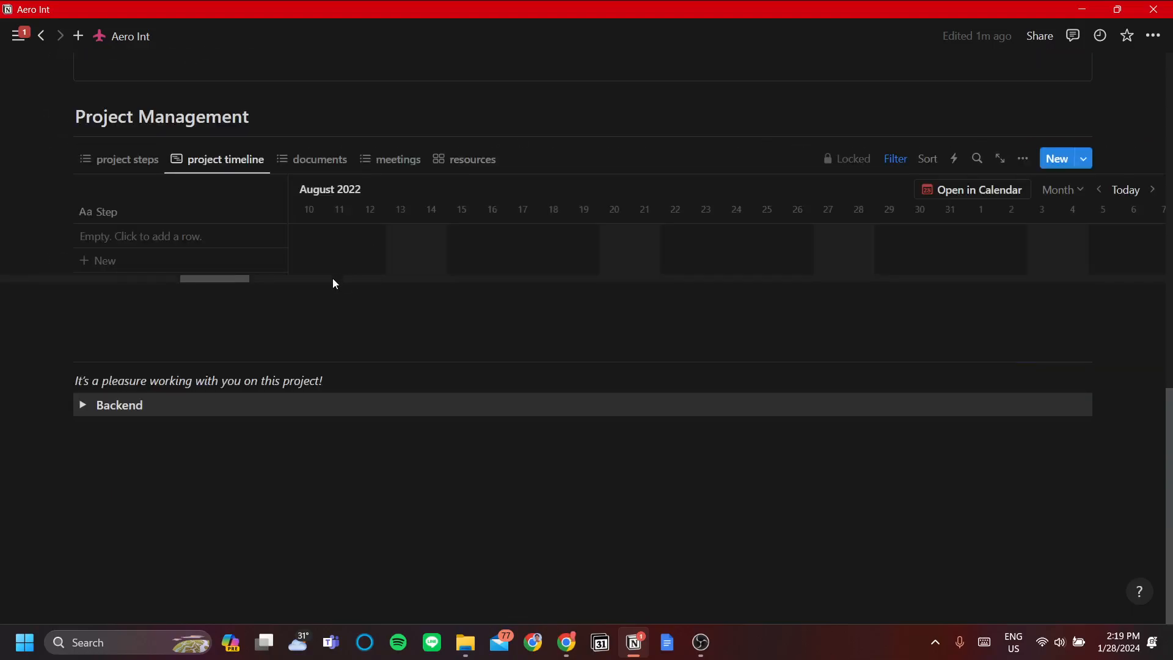
left_click(121, 160)
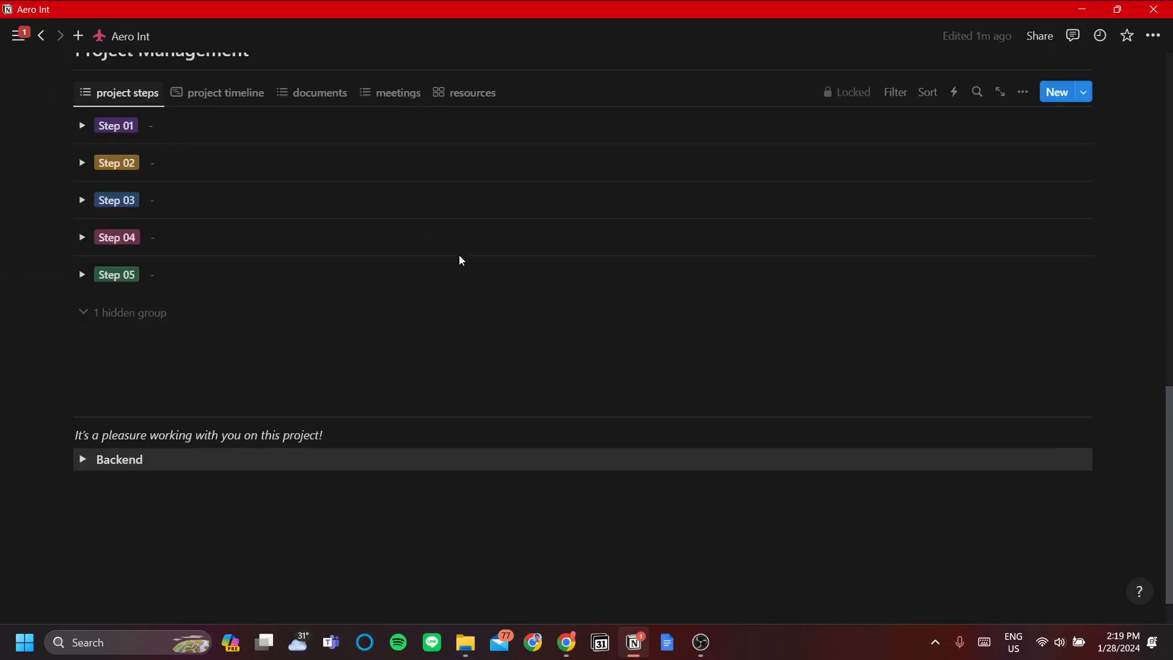
scroll(257, 320, "up", 1)
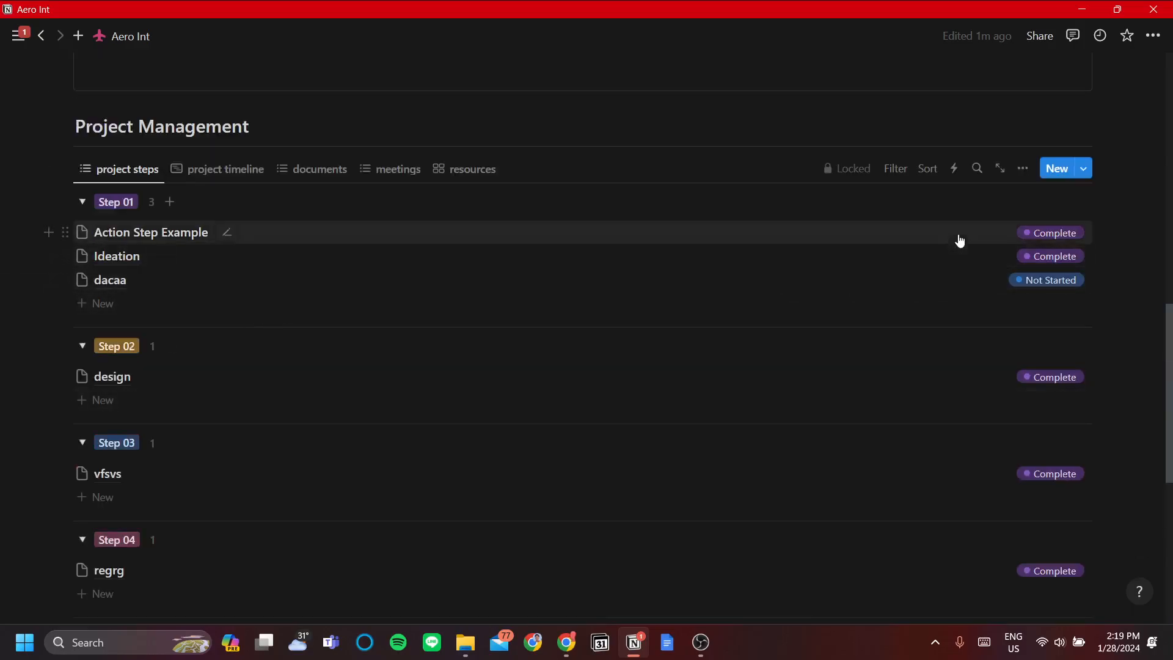
scroll(185, 323, "down", 3)
scroll(202, 293, "up", 3)
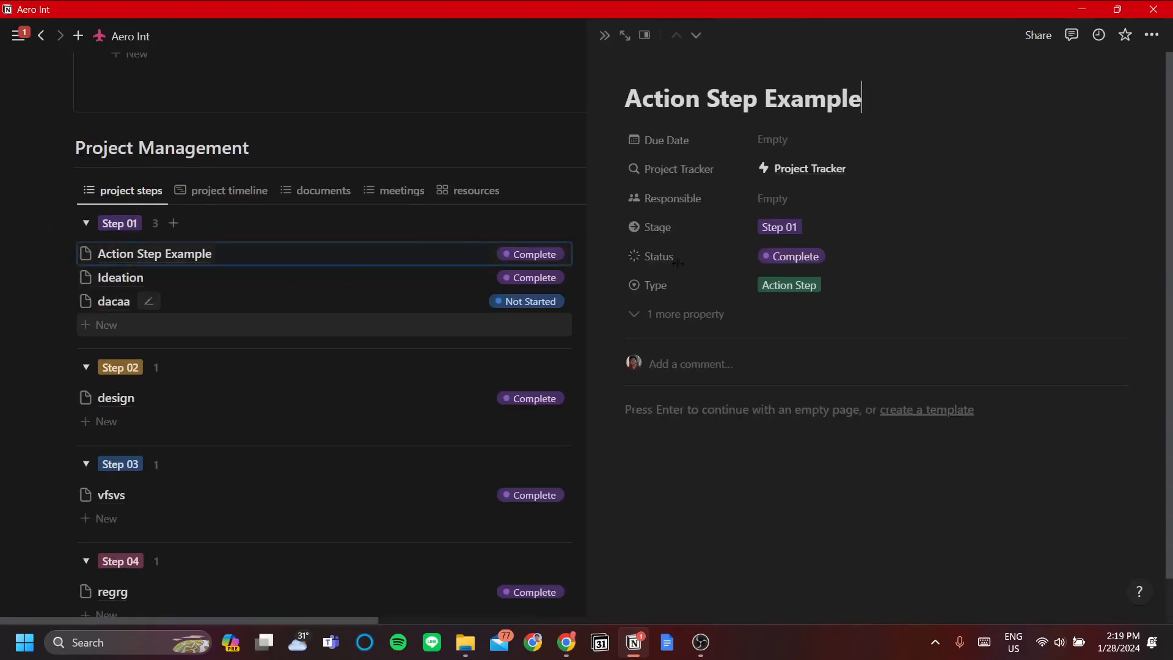
Set the due date of Action Step Example to January 29, 2024 and close its page.
left_click(806, 150)
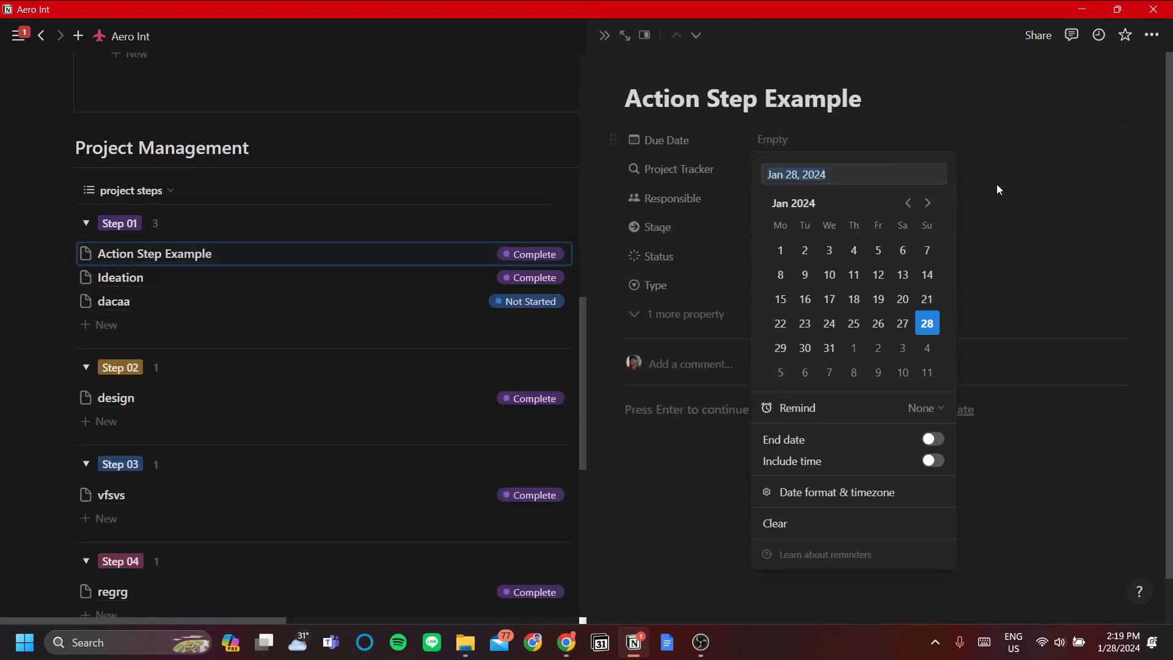
left_click(780, 348)
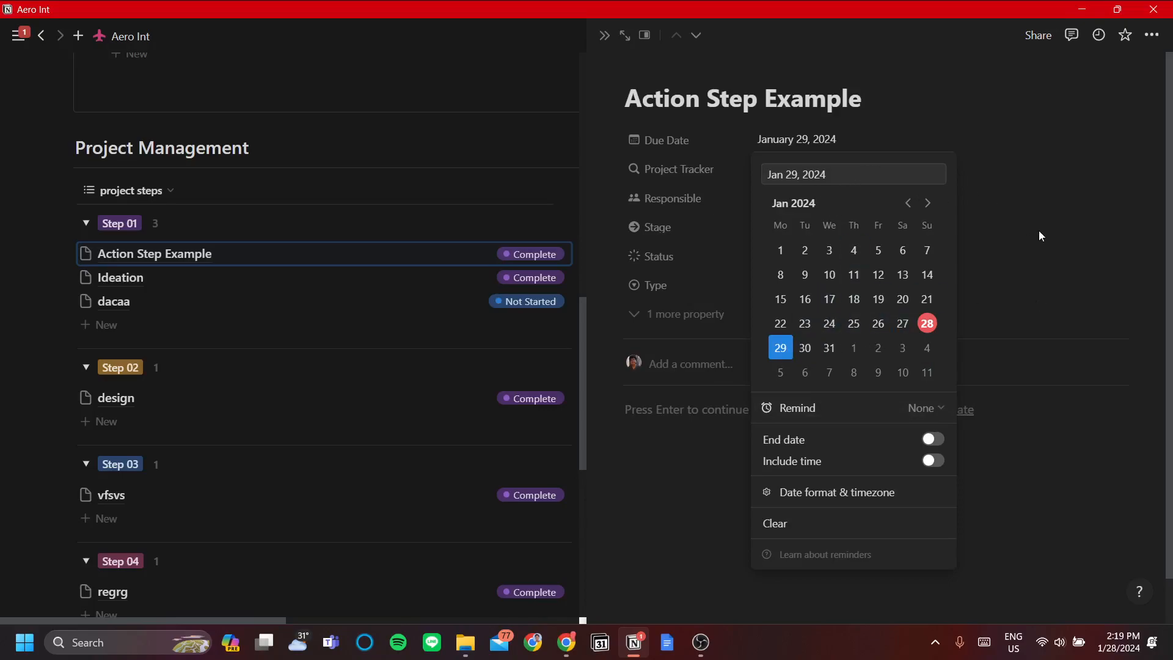
left_click(1019, 186)
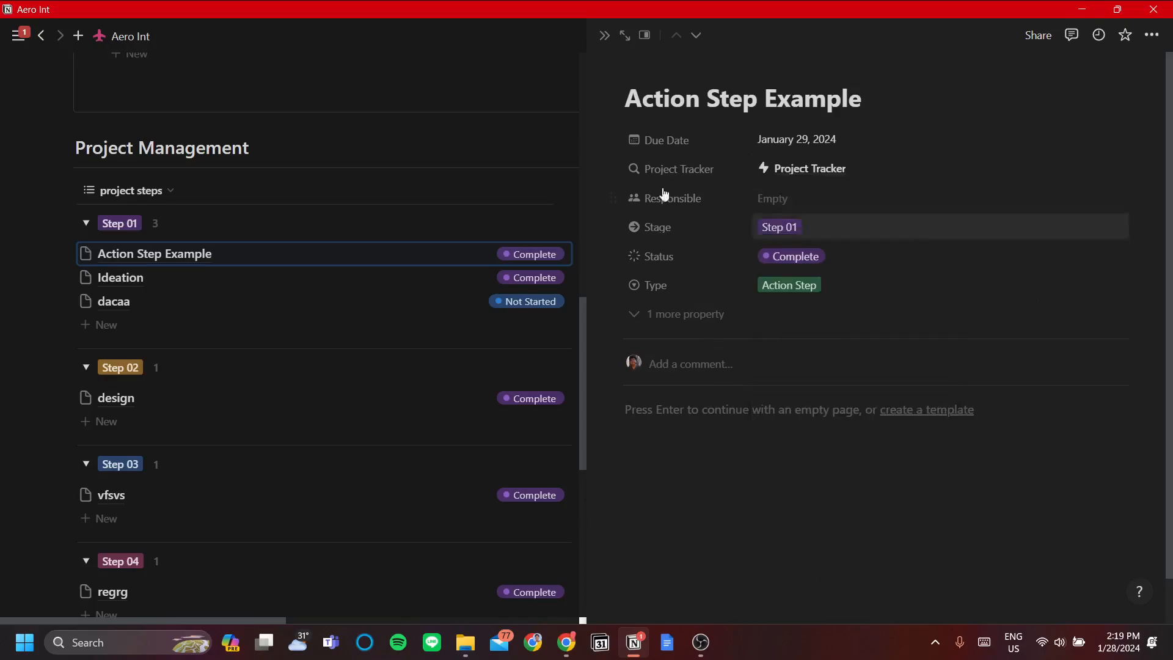
left_click(605, 35)
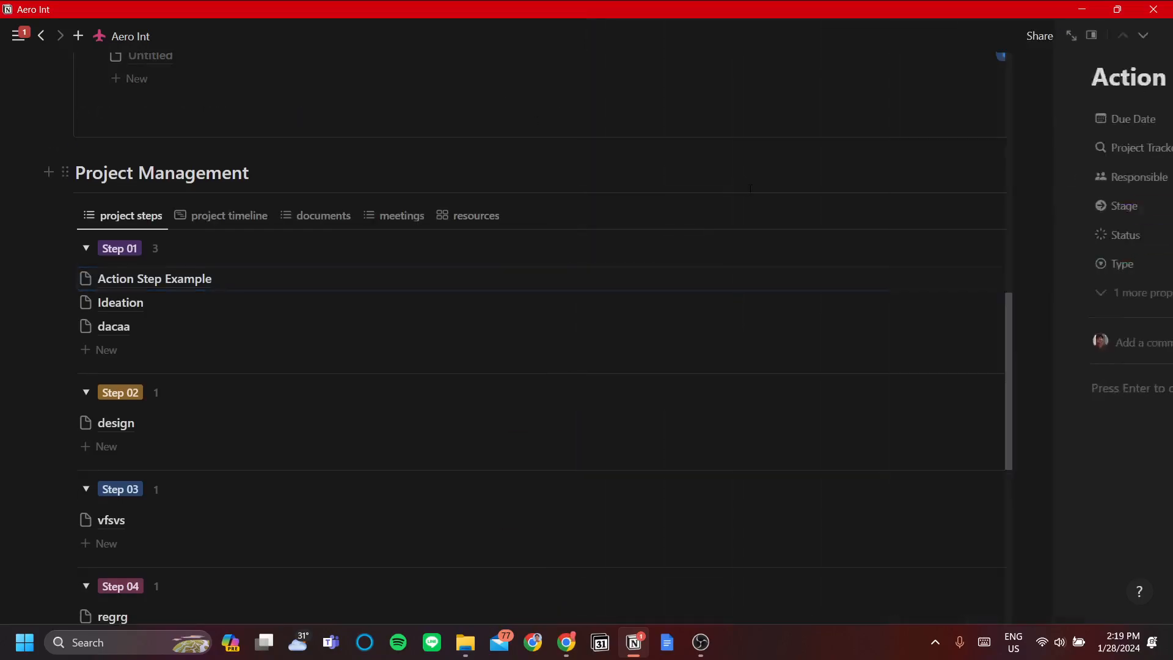
Show the project timeline and jump to where Action Step Example is scheduled.
left_click(245, 190)
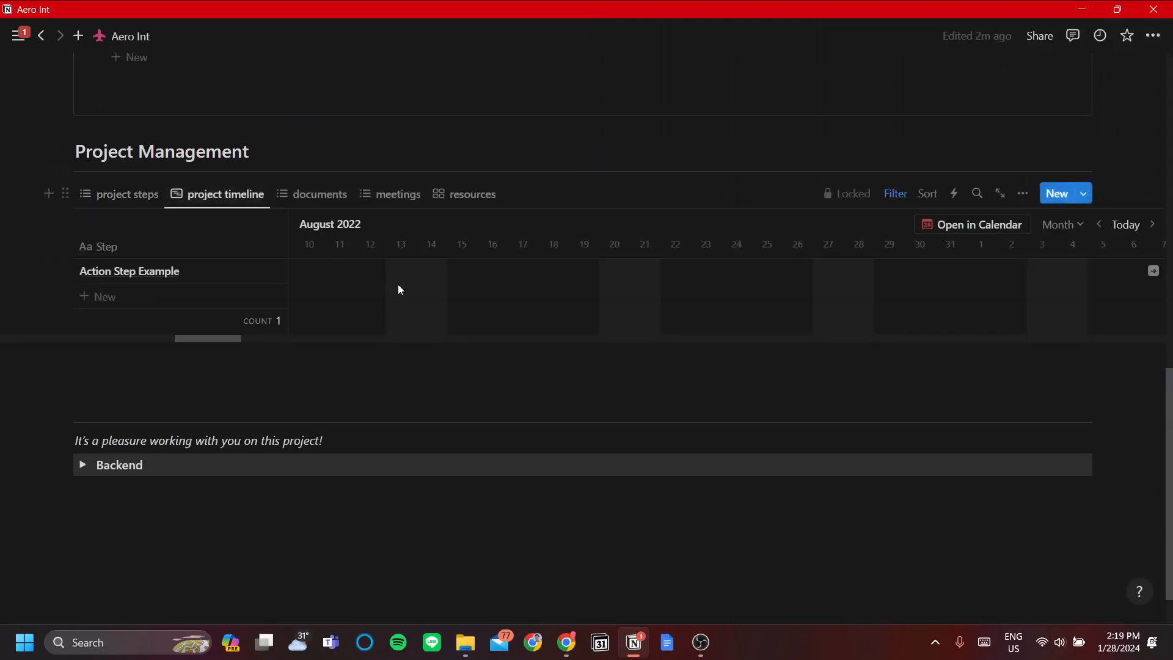
left_click(1157, 273)
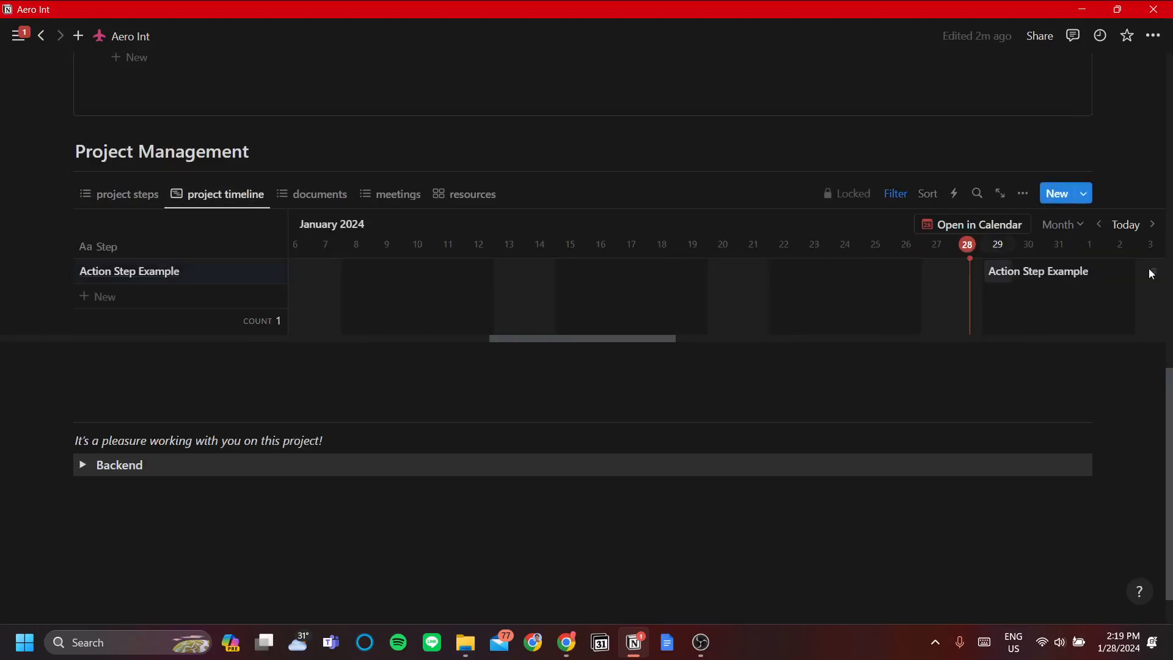
scroll(1043, 309, "up", 3)
scroll(1059, 370, "down", 2)
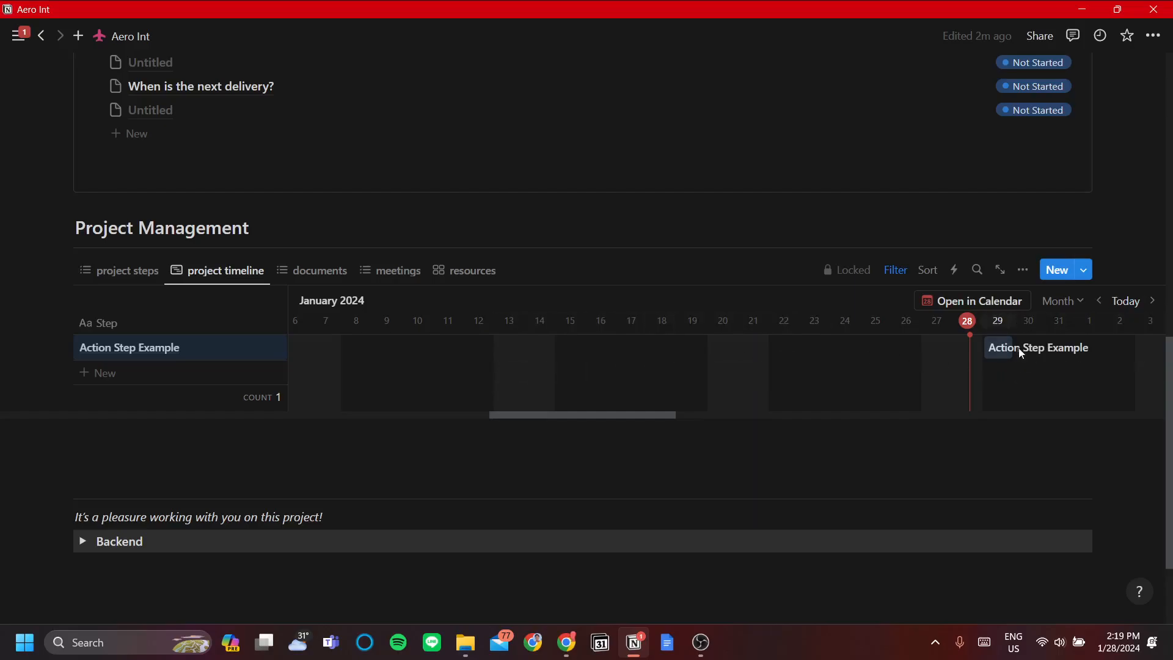
Return Project Management to the project steps view and expand the Backend section at the end of the portal.
left_click(134, 270)
scroll(754, 364, "down", 1)
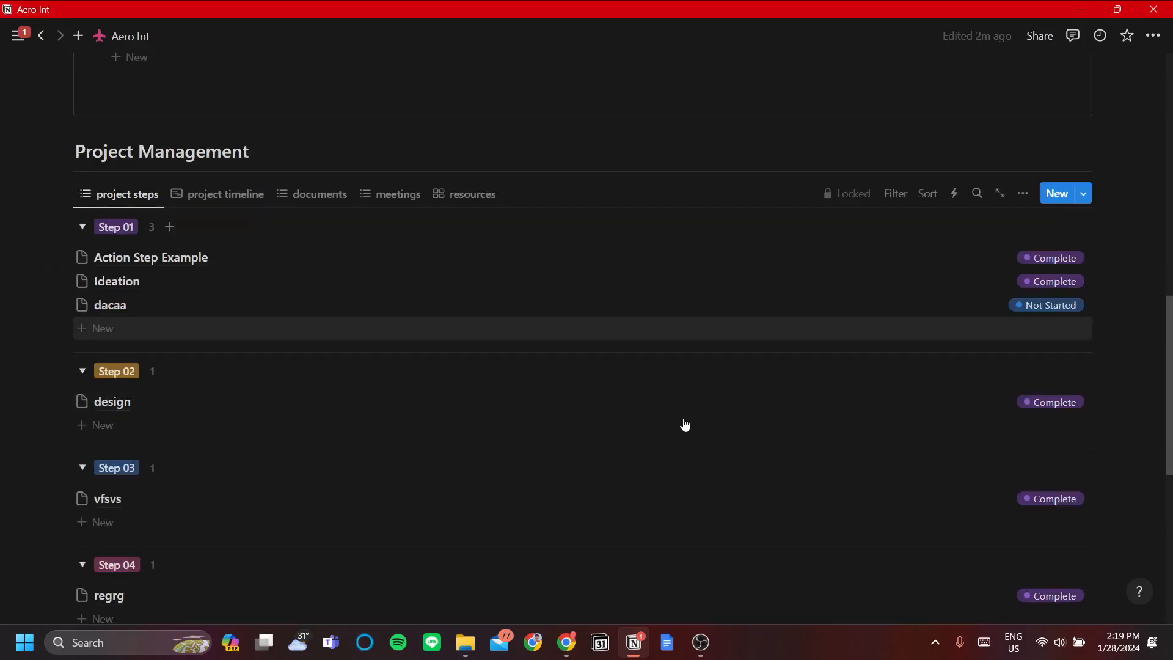
scroll(685, 424, "down", 5)
scroll(675, 415, "down", 1)
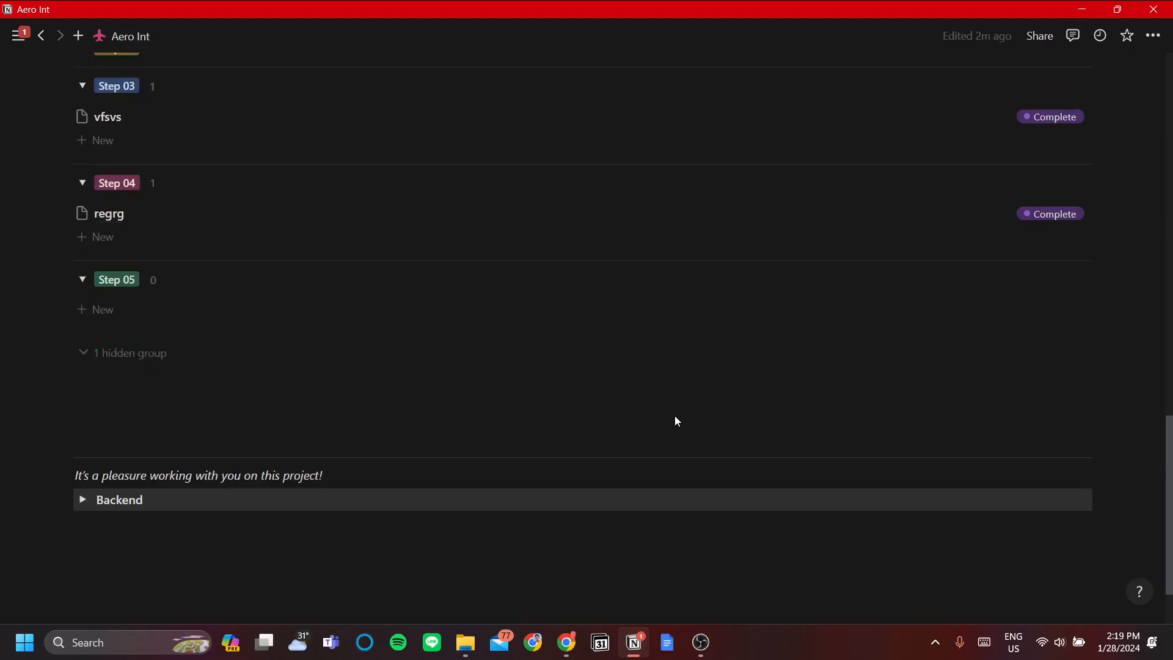
scroll(674, 416, "down", 1)
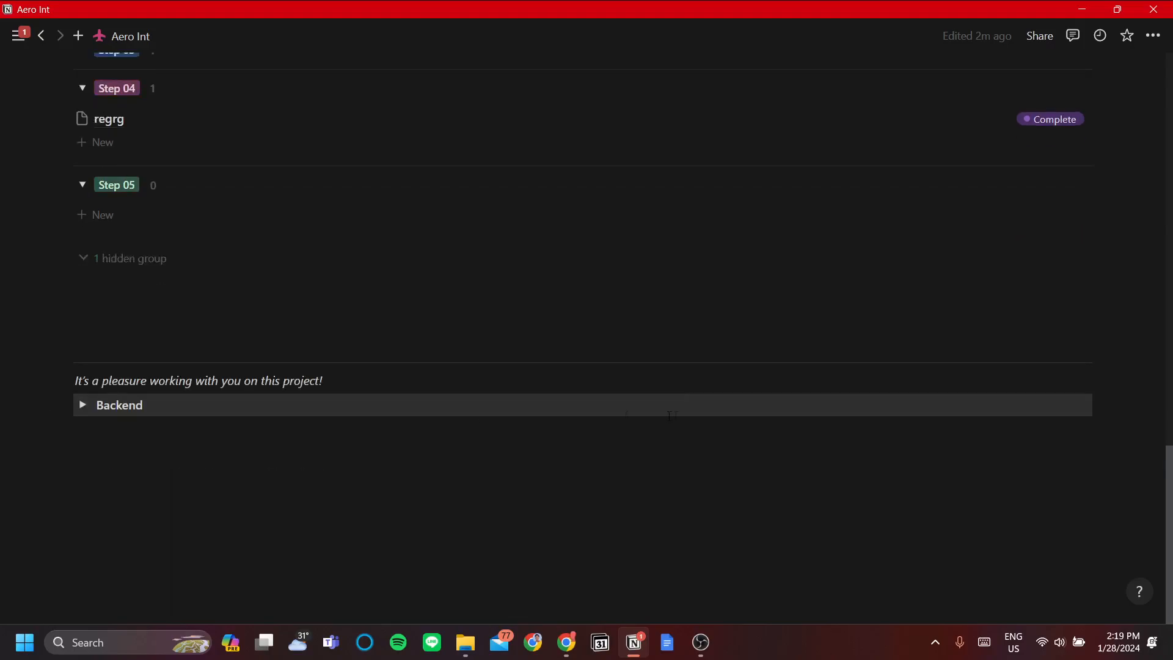
left_click(87, 412)
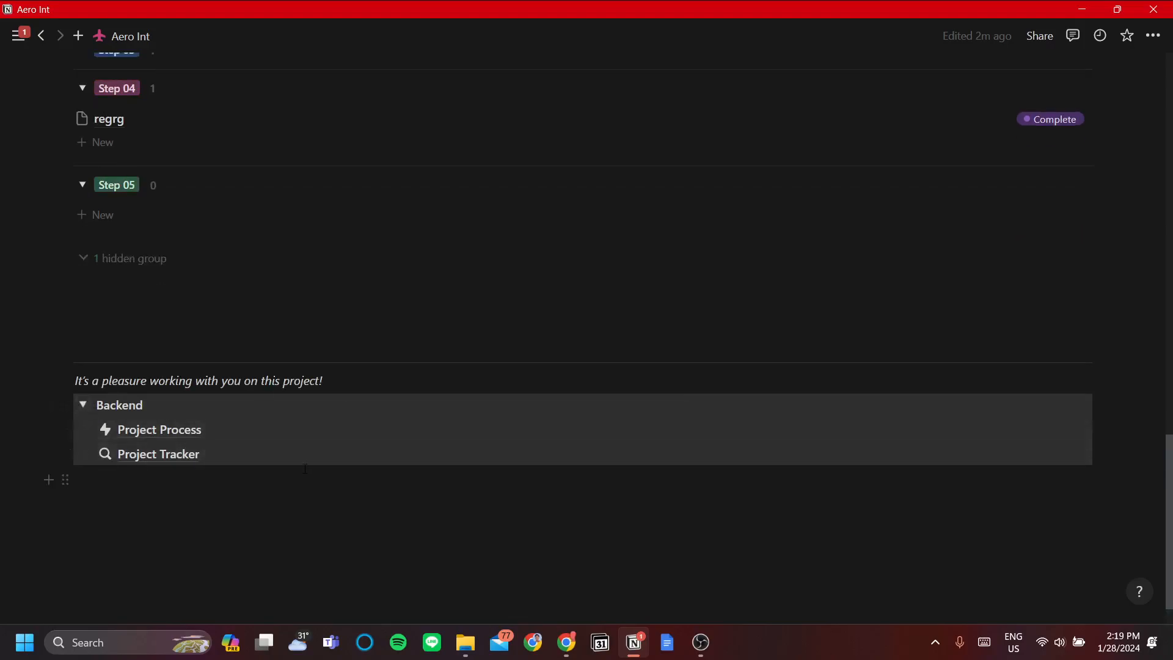
Open the Project Process database from the Backend section and examine the stages, types and statuses in its view of all steps.
left_click(203, 440)
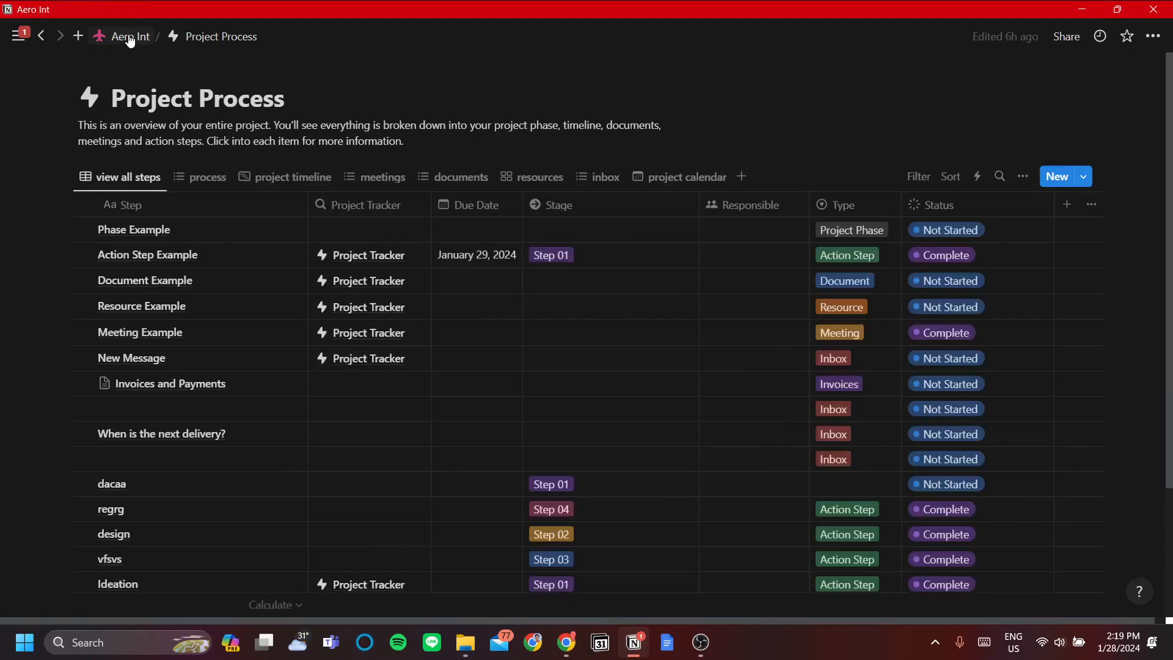
left_click(130, 37)
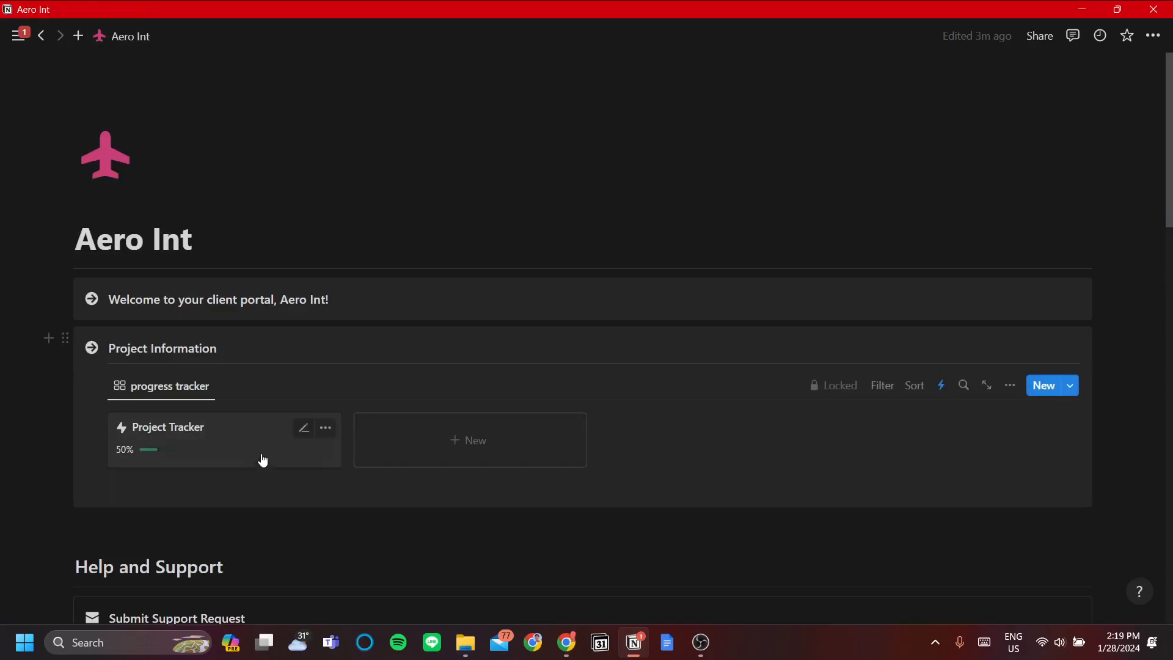
scroll(268, 460, "down", 20)
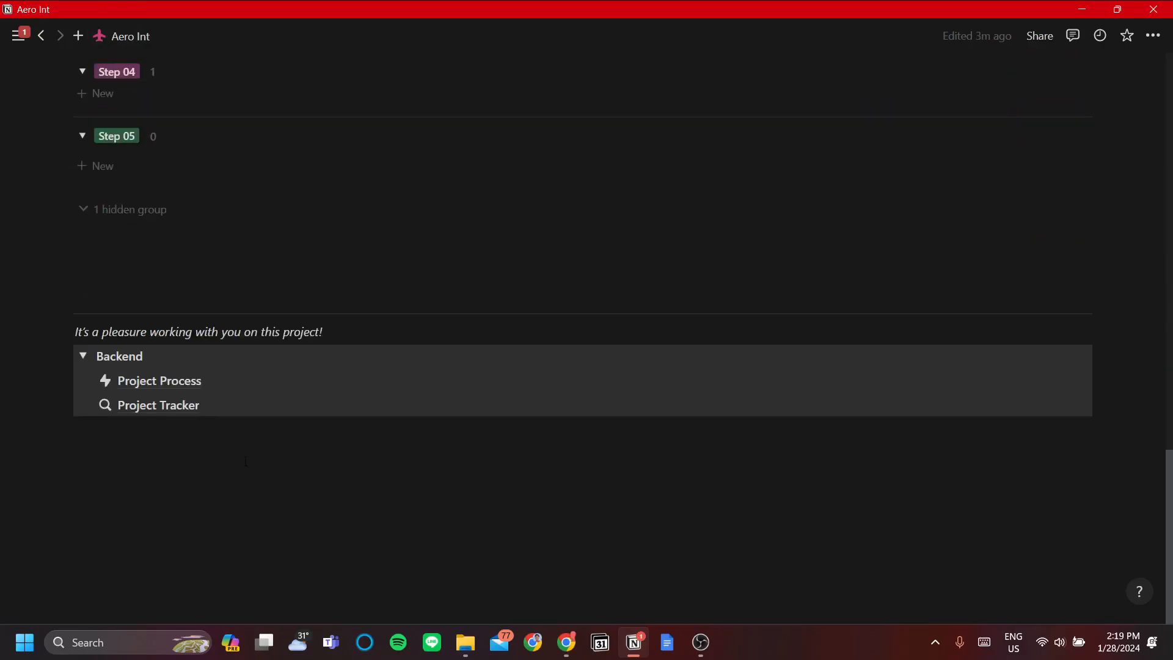
left_click(183, 383)
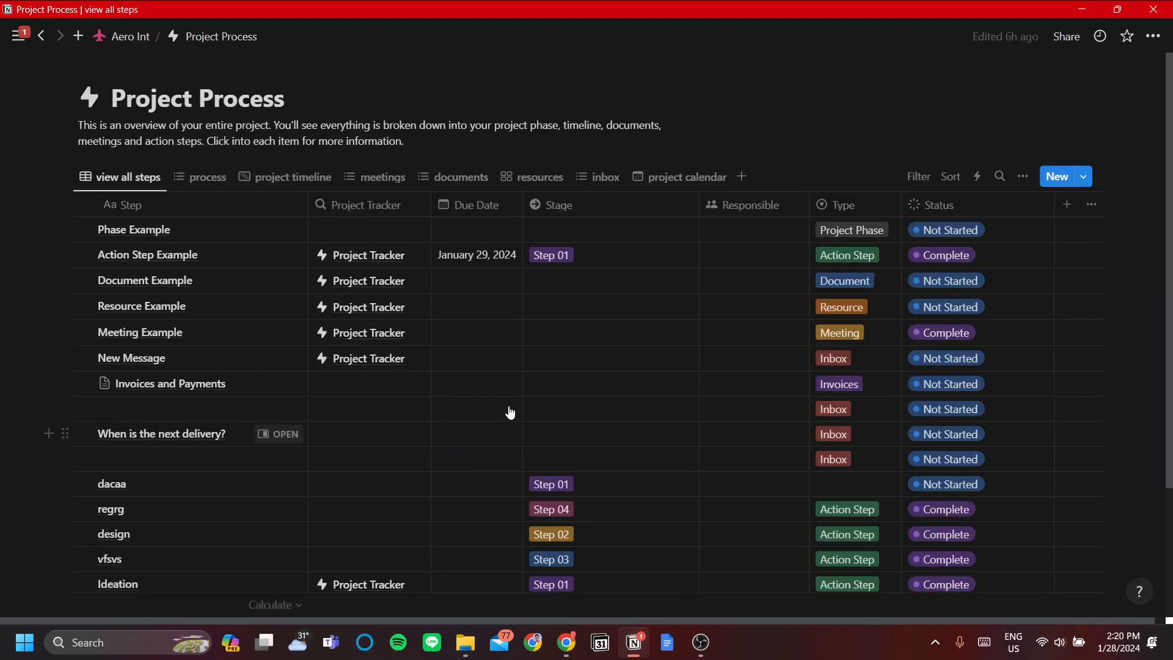
scroll(525, 403, "down", 2)
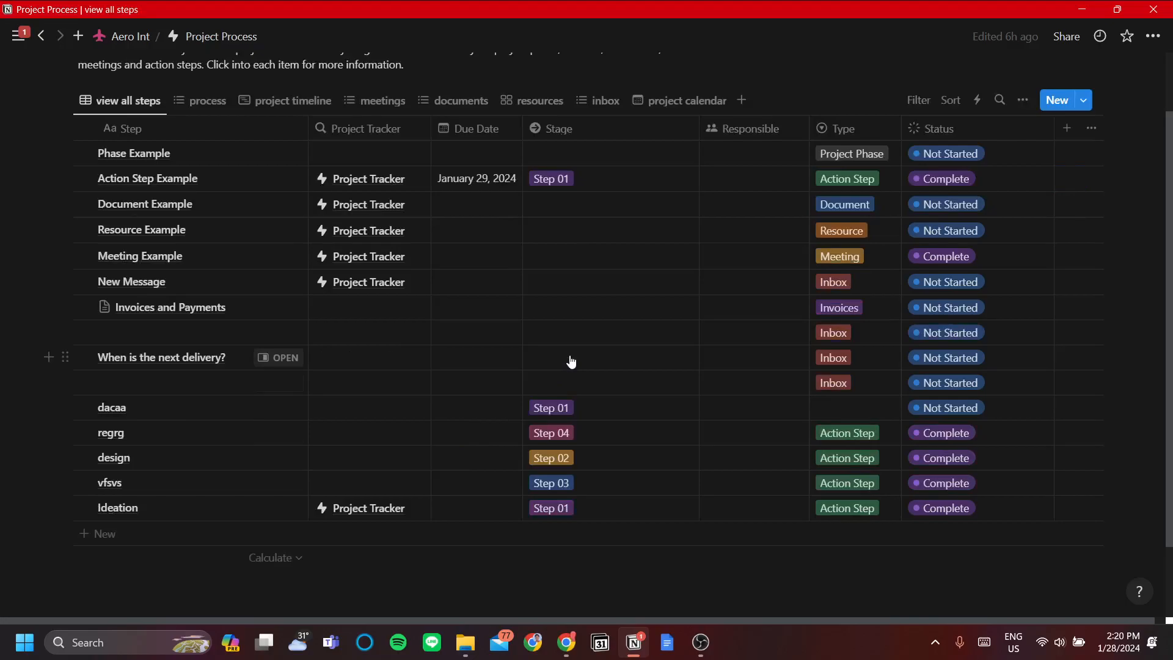
scroll(571, 361, "up", 2)
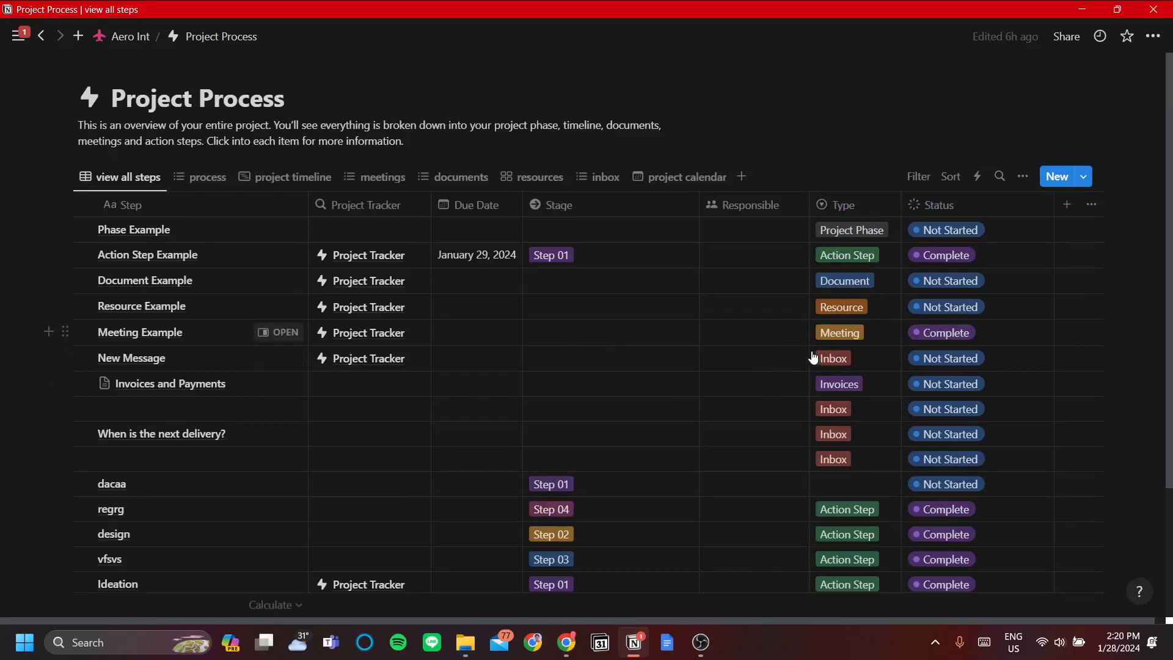
scroll(797, 351, "down", 2)
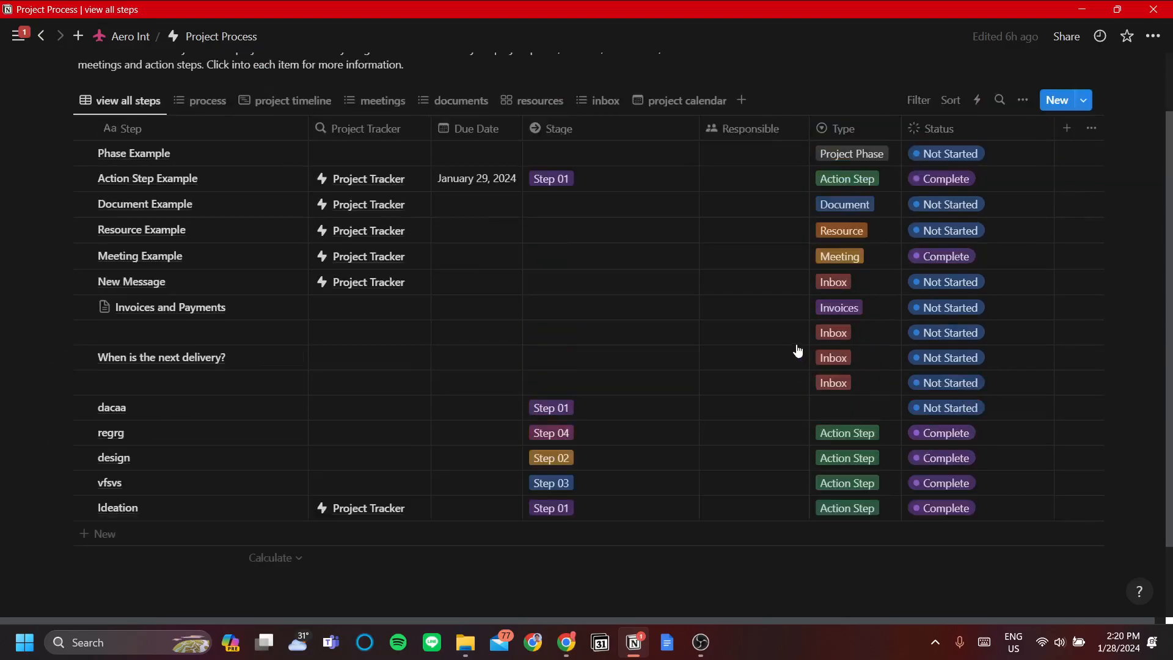
scroll(855, 367, "up", 2)
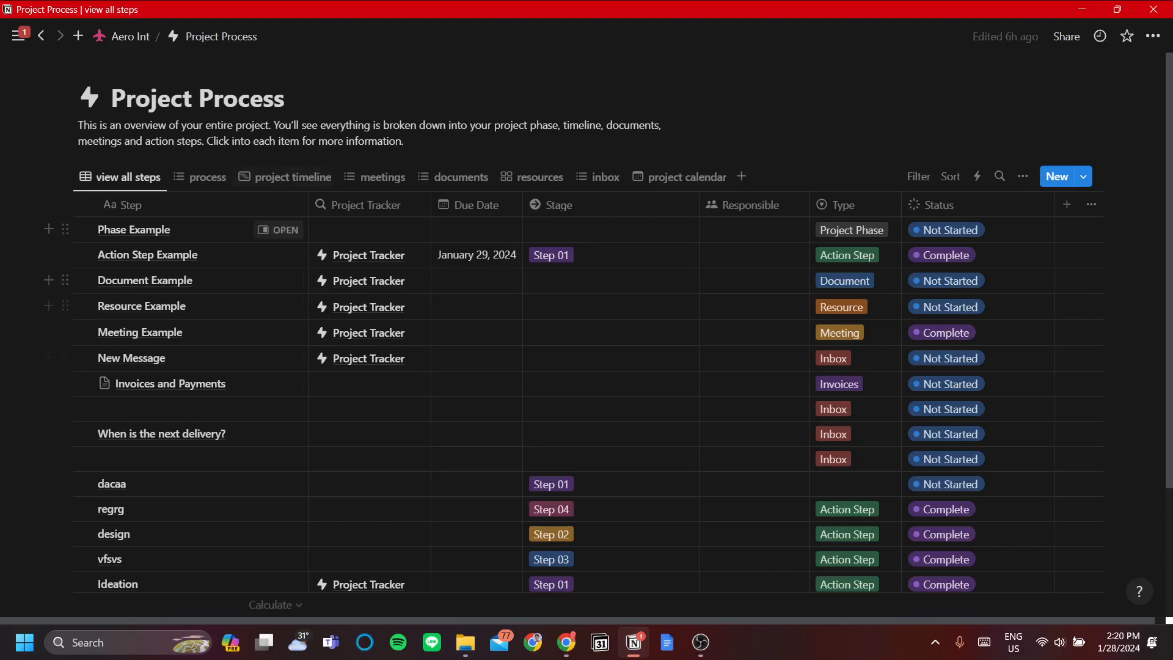
View the Project Tracker database from the portal's Backend section and return to the Aero Int page.
left_click(128, 36)
scroll(354, 421, "down", 15)
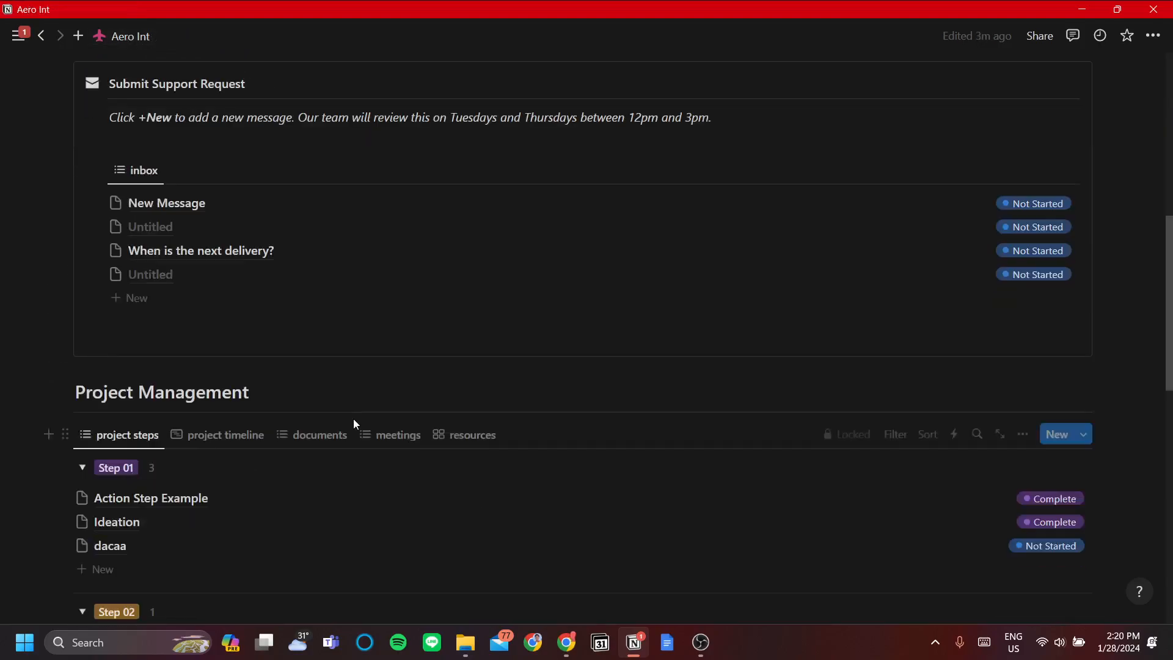
left_click(160, 408)
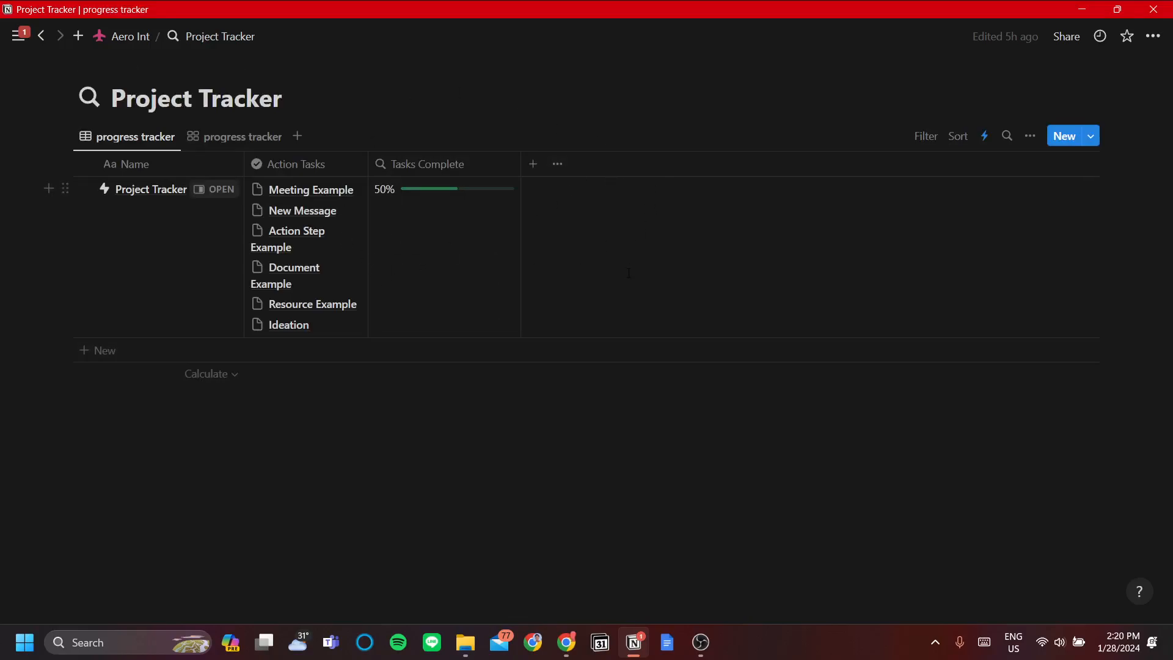
left_click(131, 36)
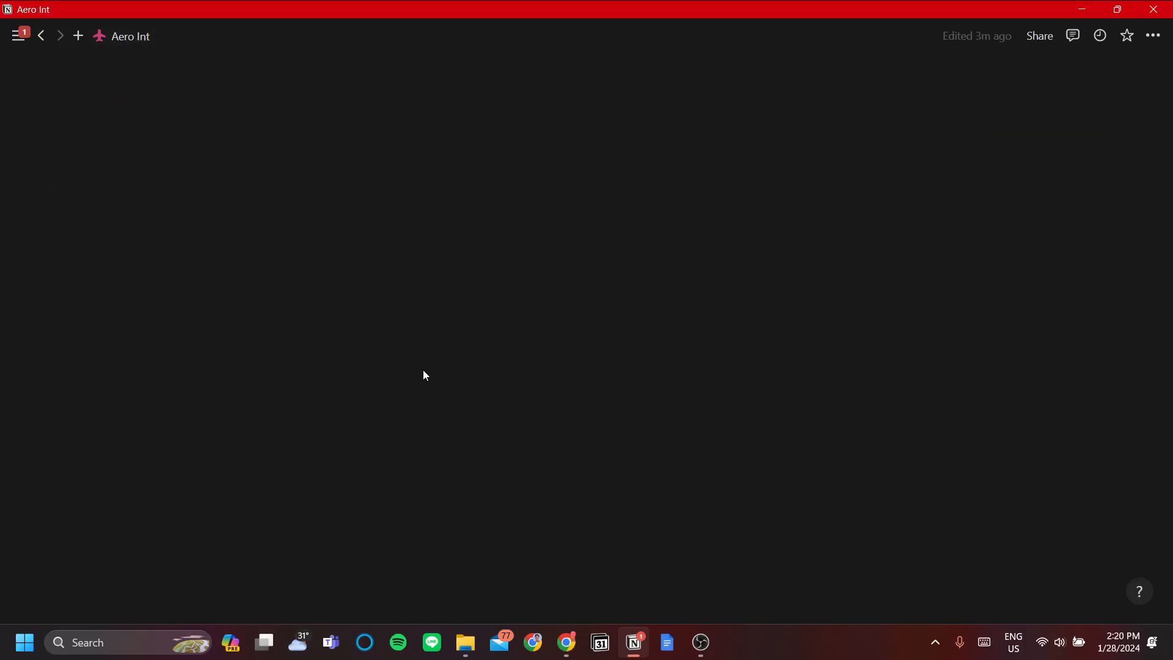
Review the Aero Int portal's Project Information, Help and Support, and Project Management sections.
scroll(471, 364, "down", 10)
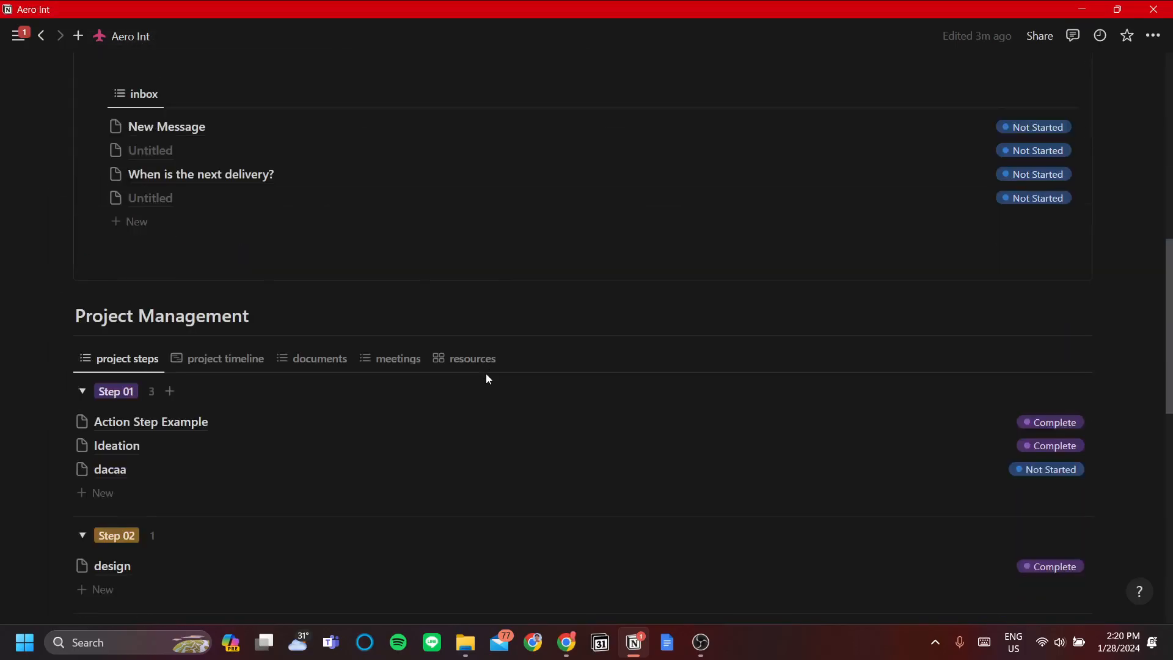
scroll(487, 375, "up", 6)
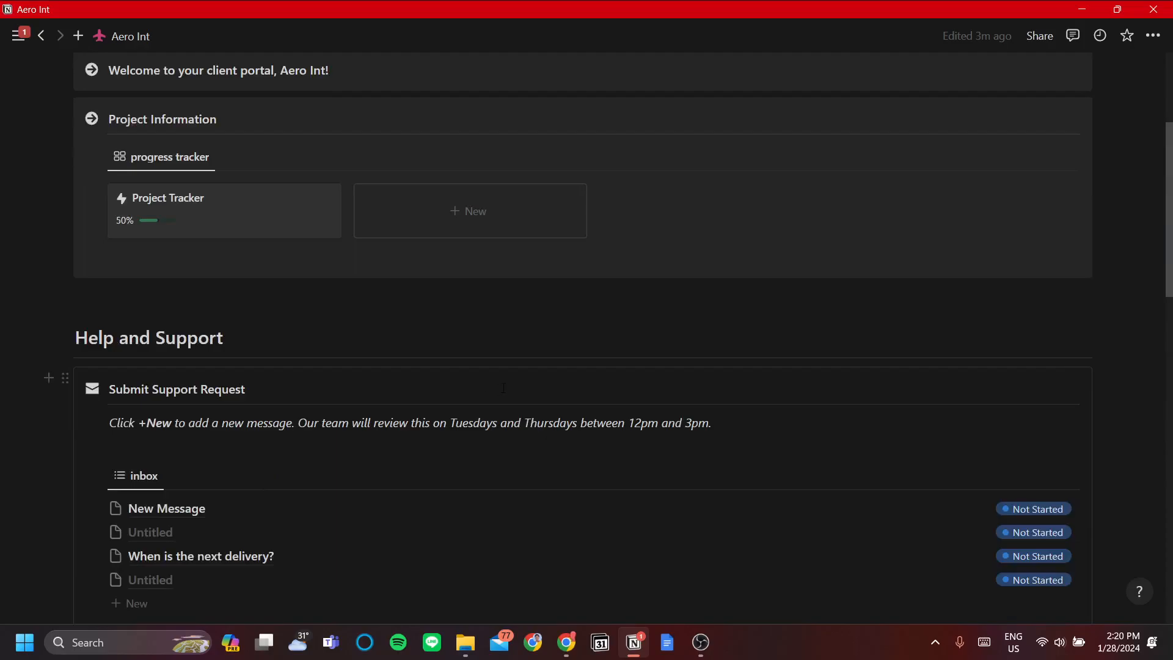
scroll(503, 388, "up", 1)
scroll(505, 388, "up", 2)
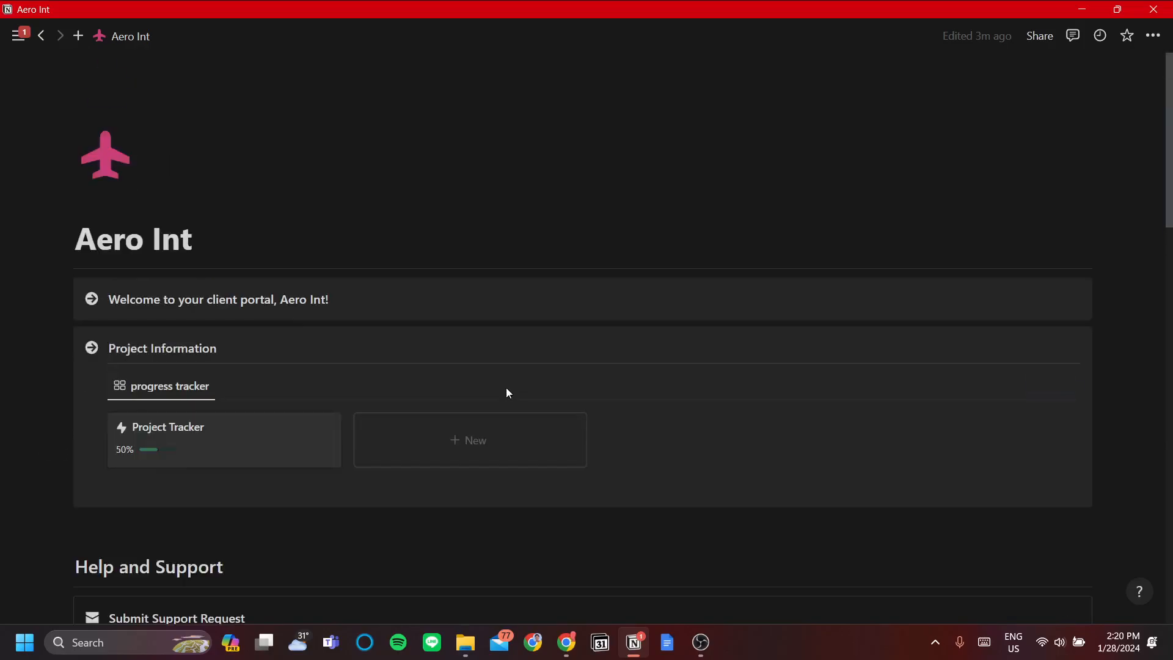
scroll(457, 368, "down", 4)
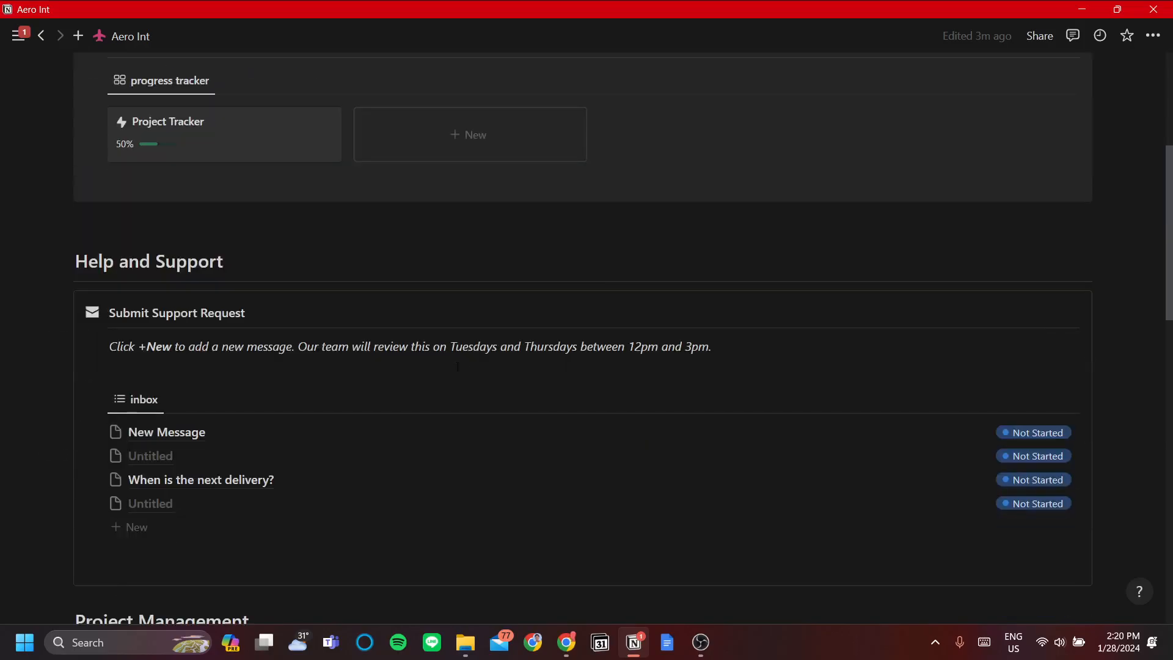
scroll(456, 365, "down", 3)
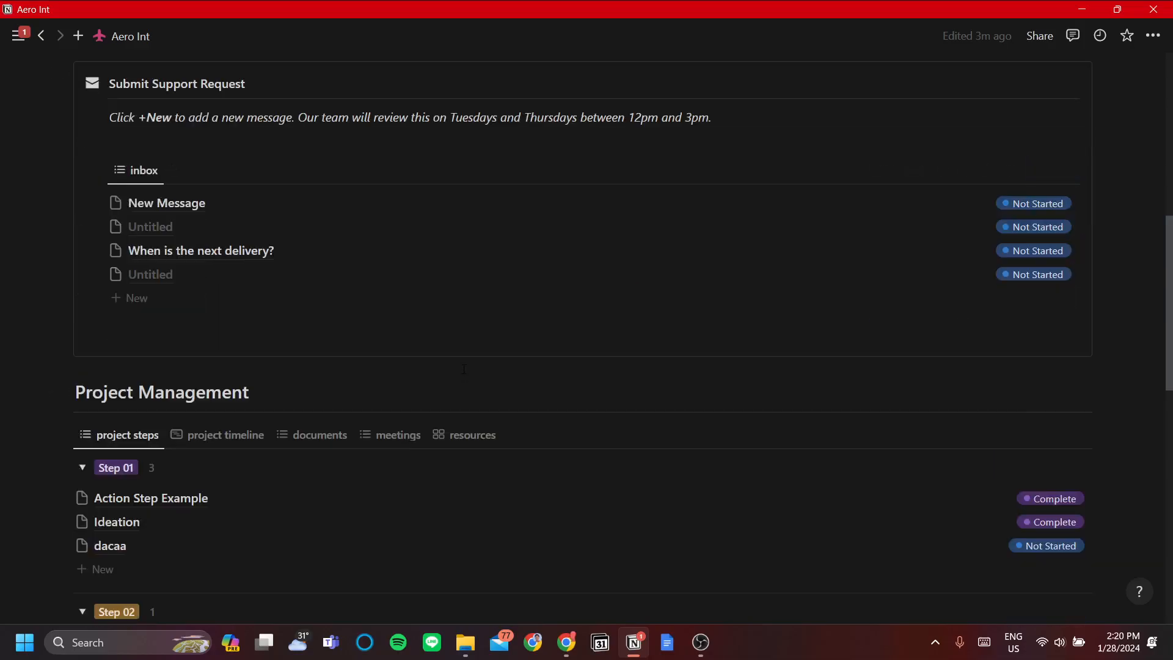
Rename the Step 01 stage group in the project steps view to Onboarding.
scroll(464, 368, "down", 1)
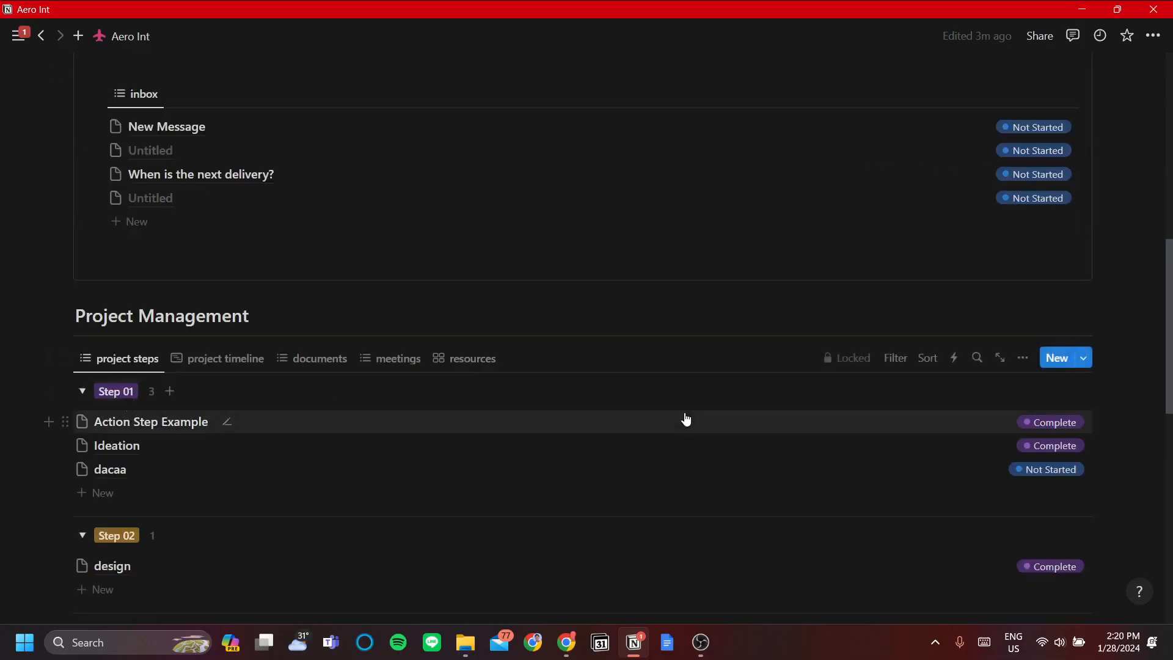
scroll(625, 366, "down", 4)
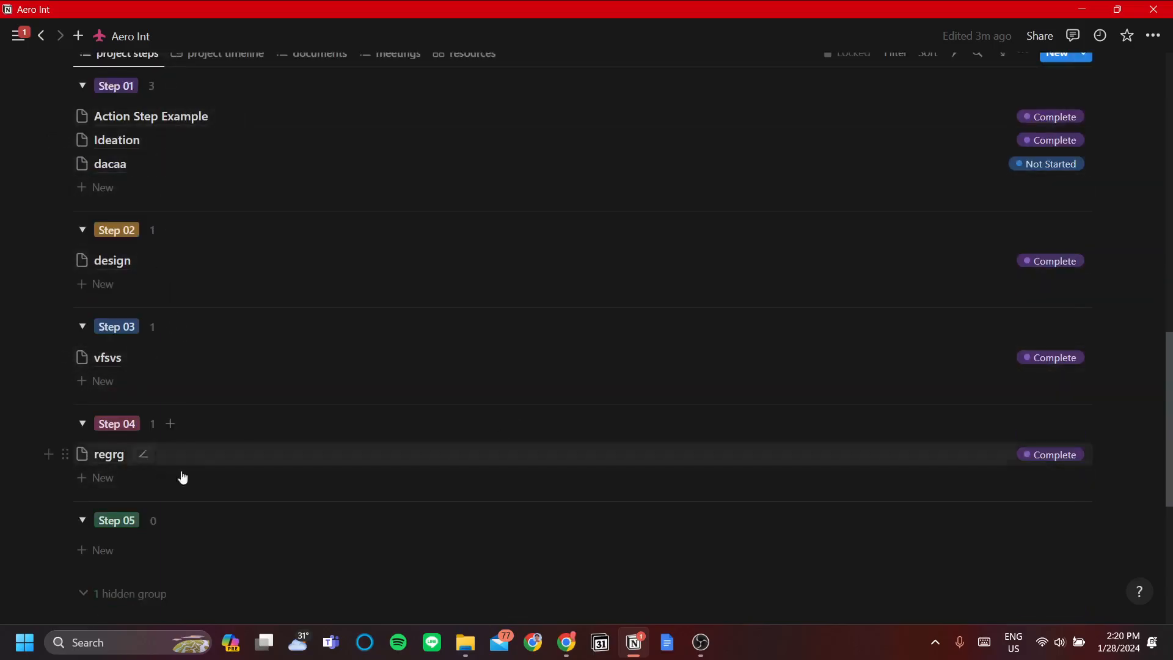
scroll(466, 466, "up", 2)
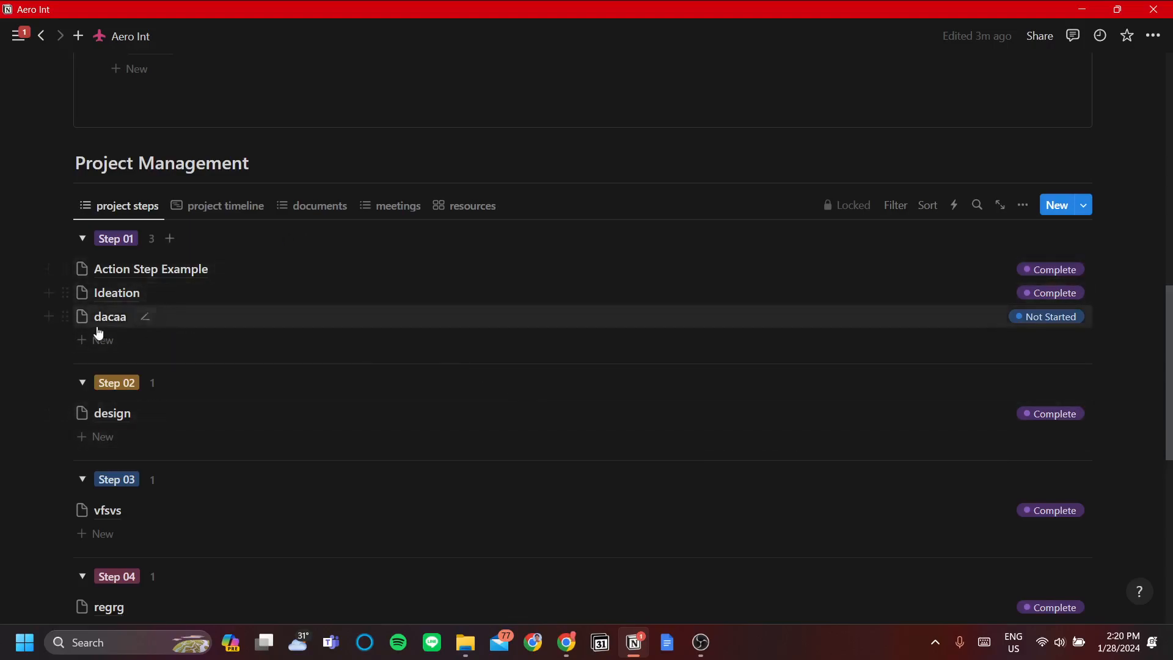
left_click(116, 238)
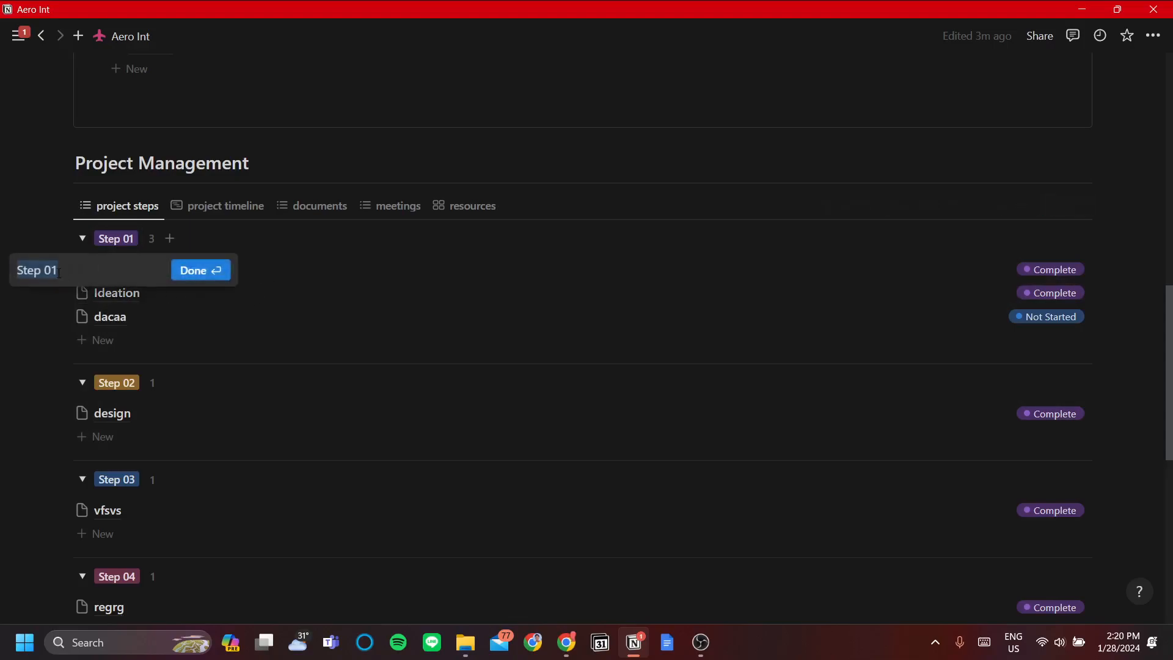
type("A")
key("BackSpace")
type("O")
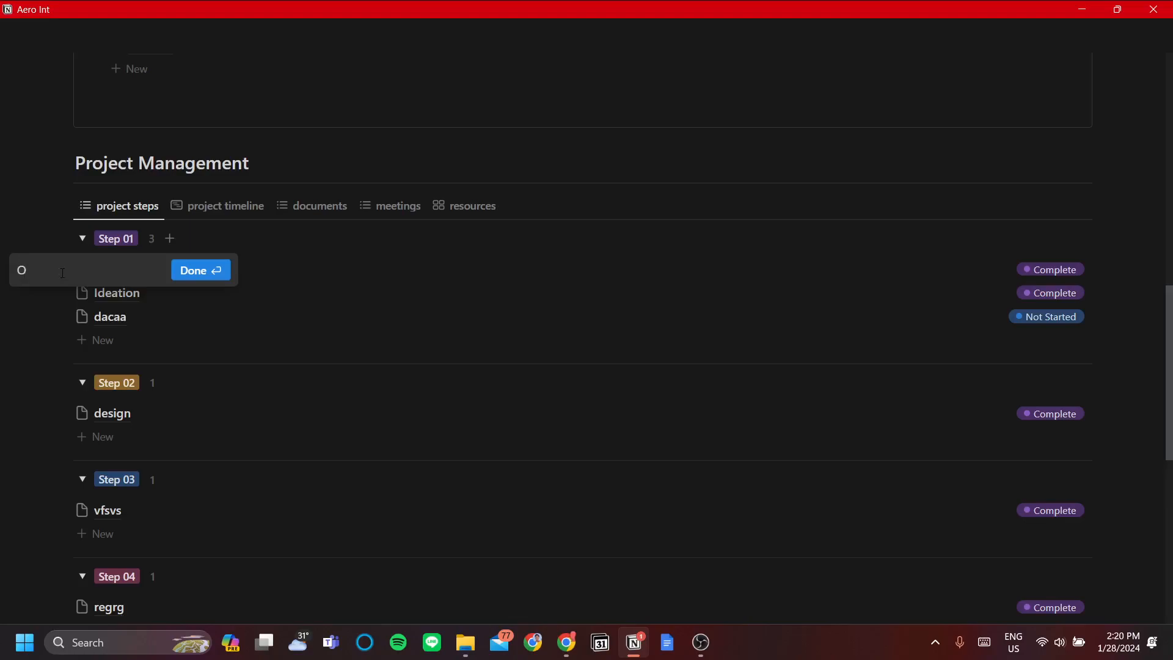
type("nboarding")
key("Return")
Rename the Step 02 stage group to Design and the Step 03 group to Manufacture.
left_click(116, 311)
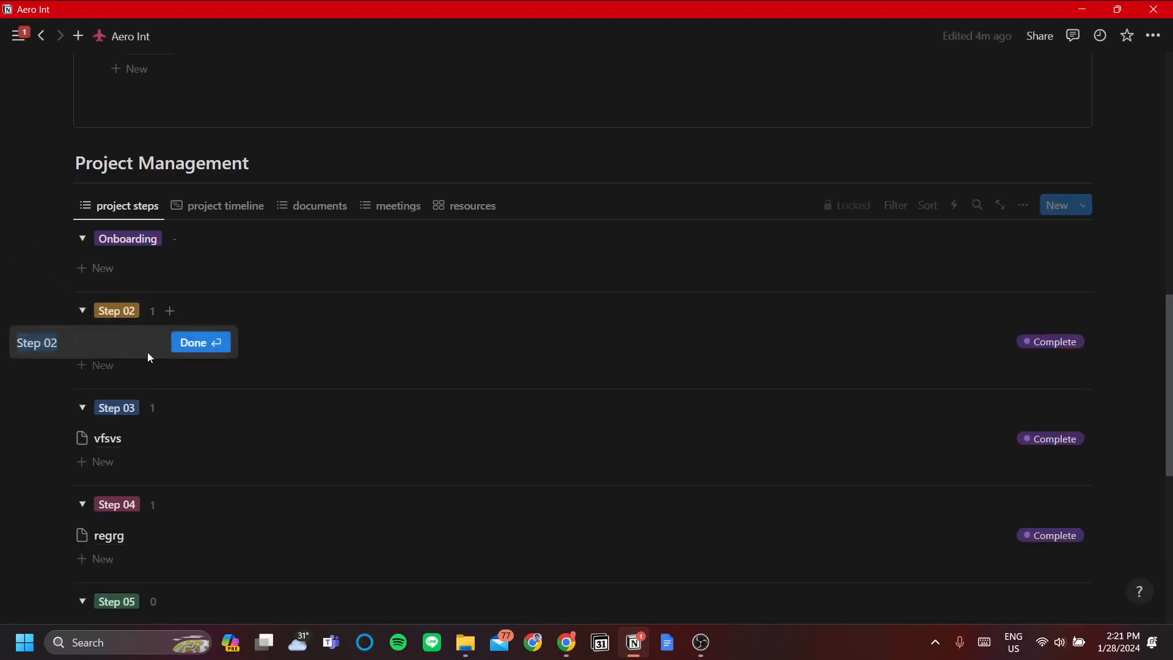
type("Design")
key("Return")
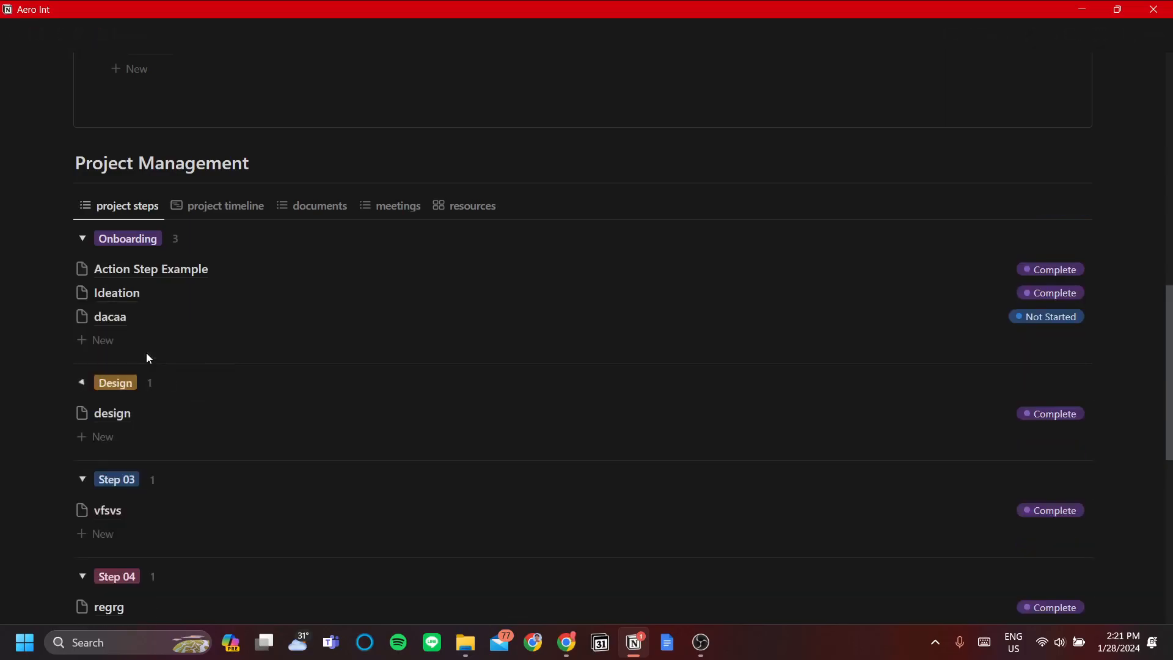
scroll(132, 464, "down", 1)
left_click(117, 404)
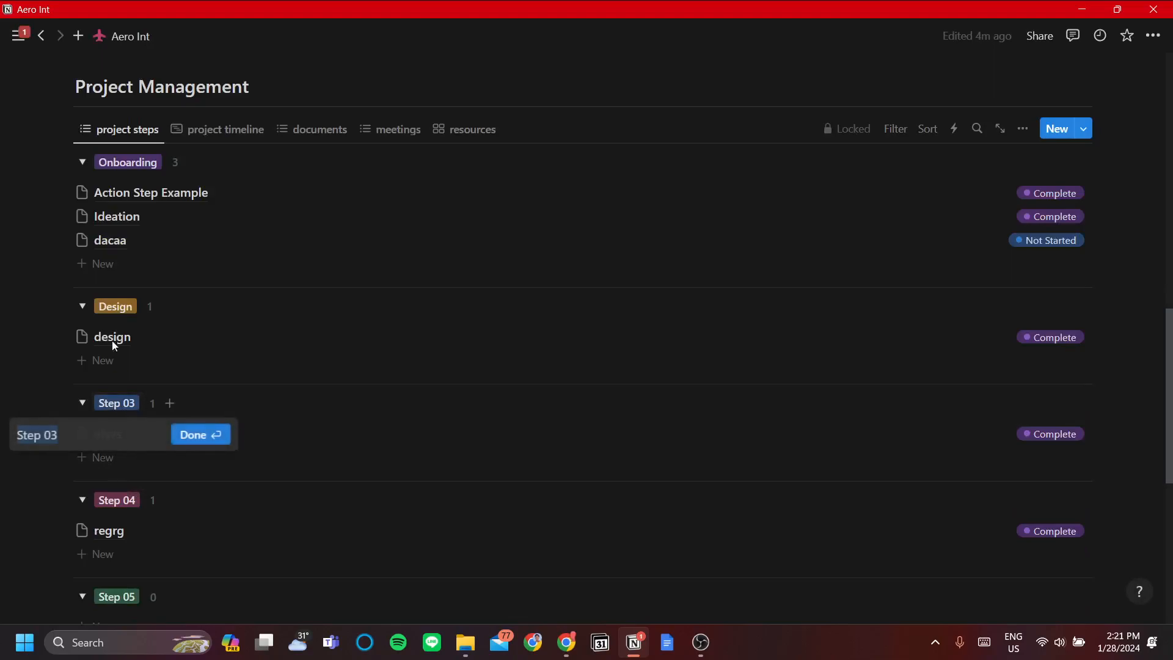
type("Manufacture")
left_click(206, 444)
Rename the Step 04 stage group to Testing and the Step 05 group to Deployment.
scroll(149, 431, "down", 1)
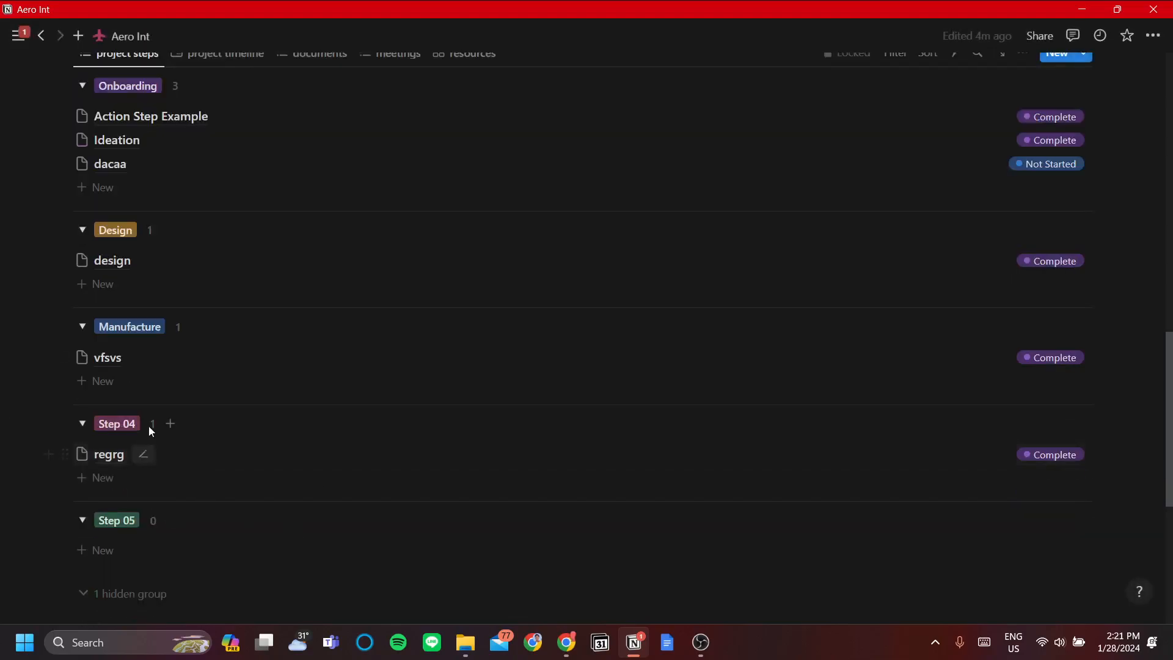
left_click(129, 432)
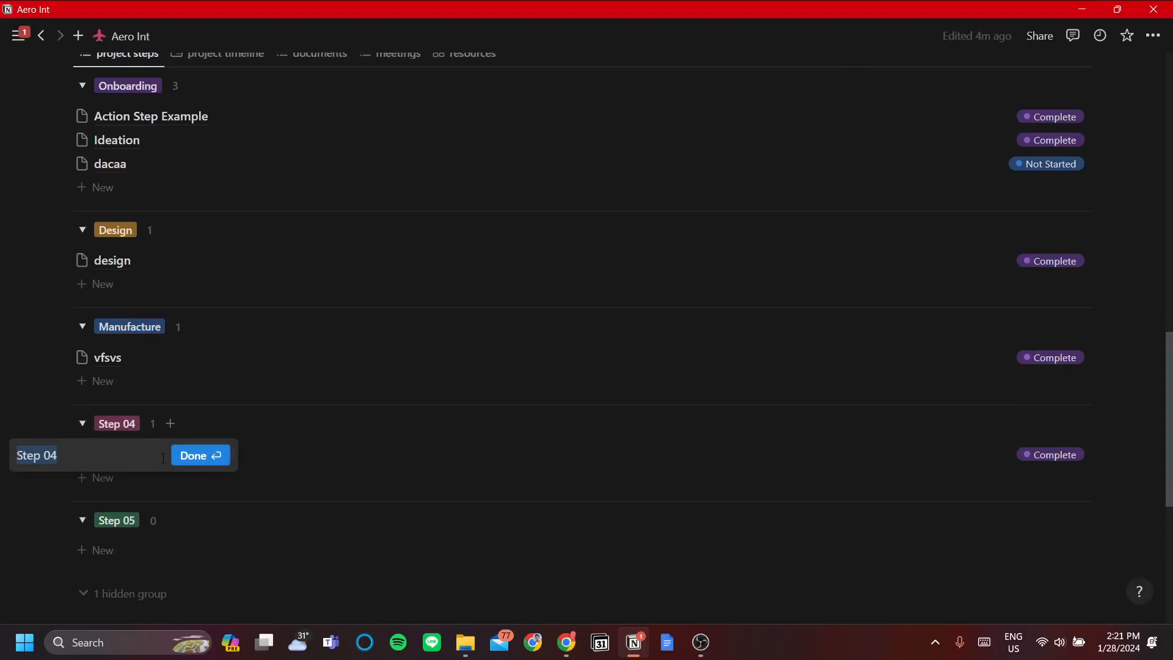
type("Testing")
key("Return")
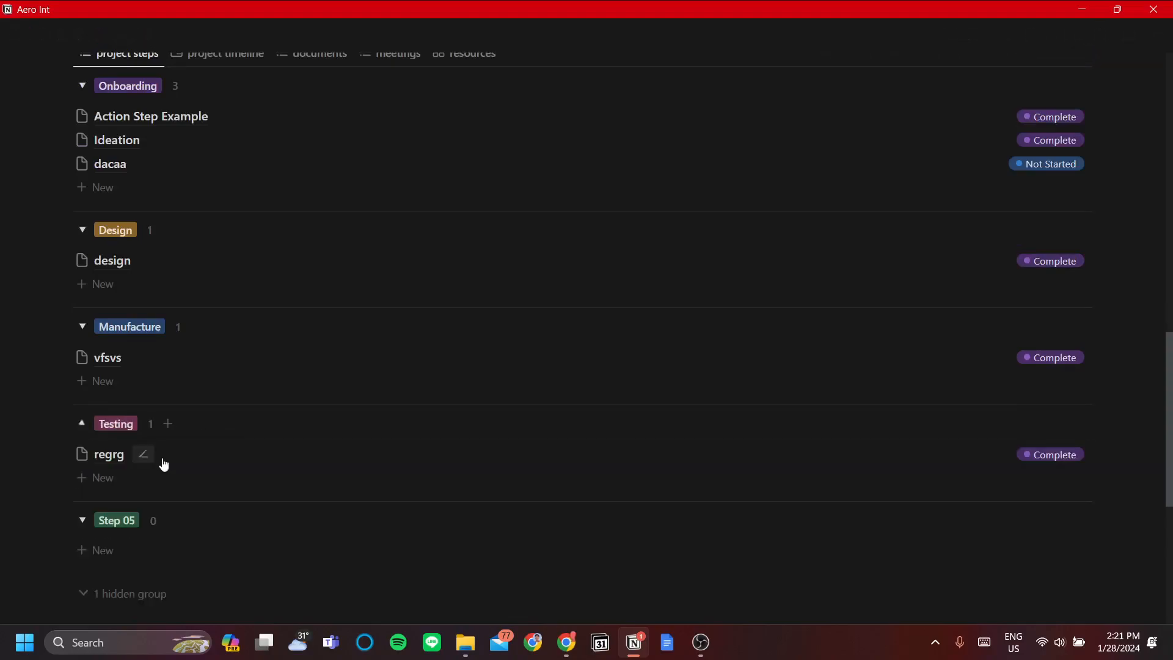
scroll(388, 457, "down", 1)
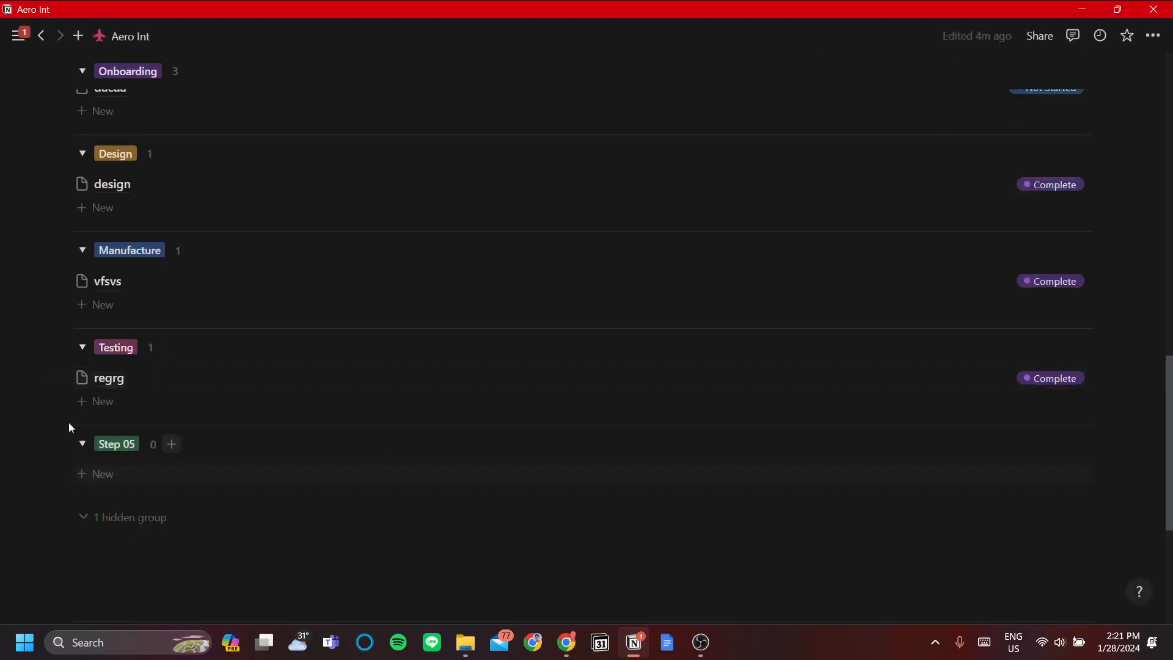
left_click(109, 444)
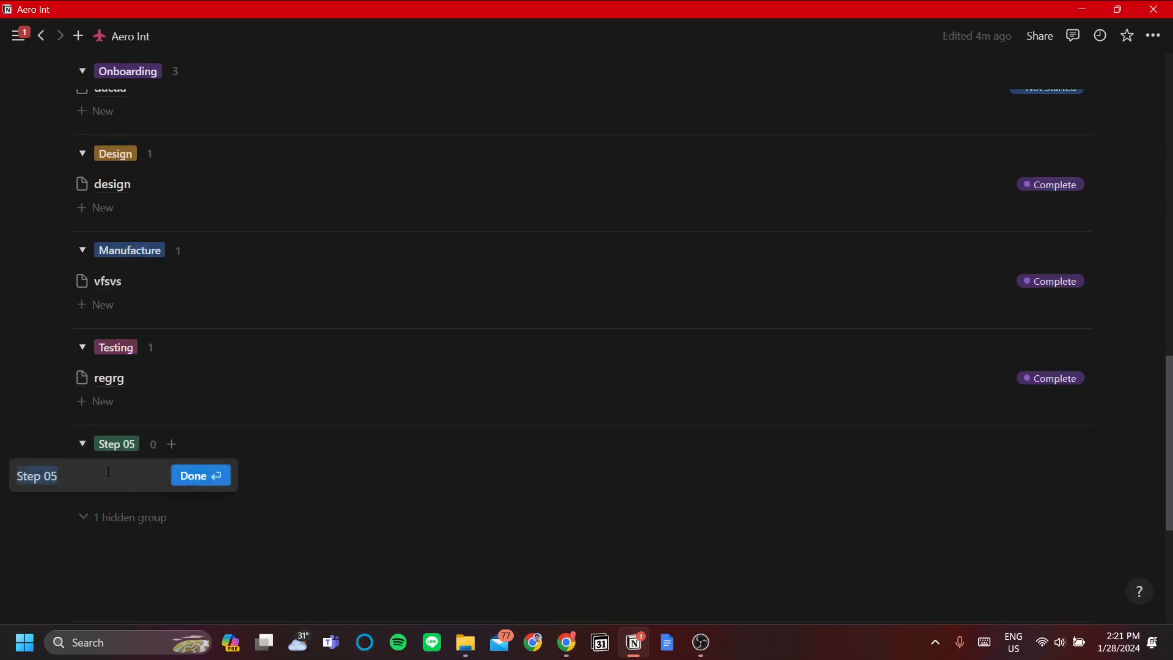
type("Deployme")
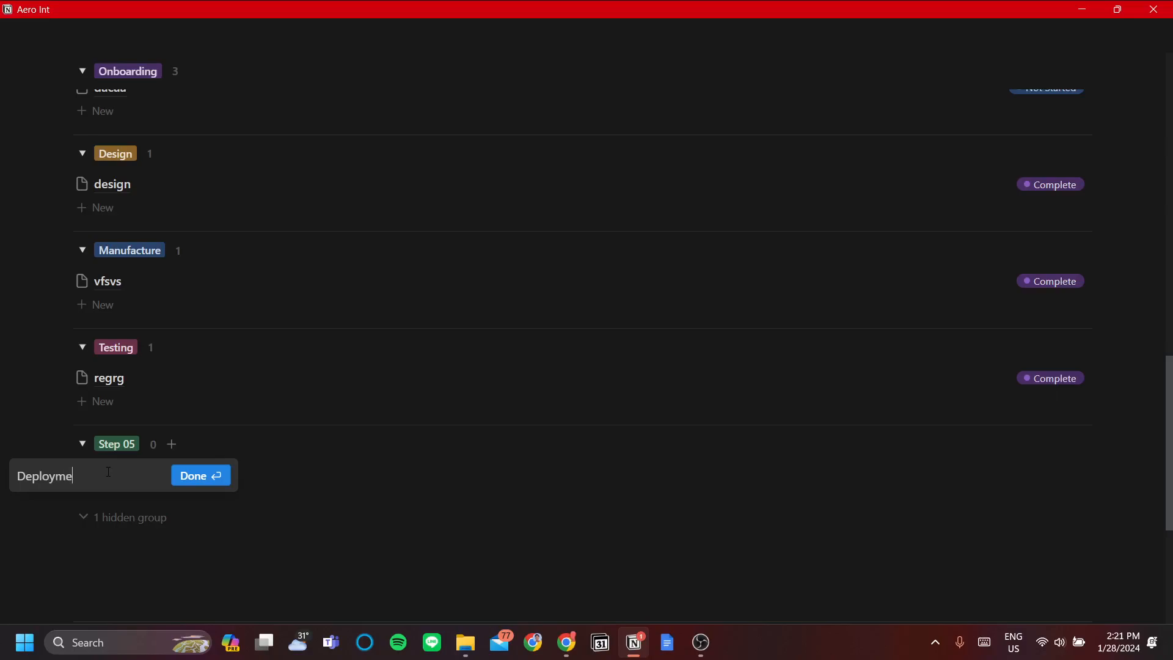
key("Return")
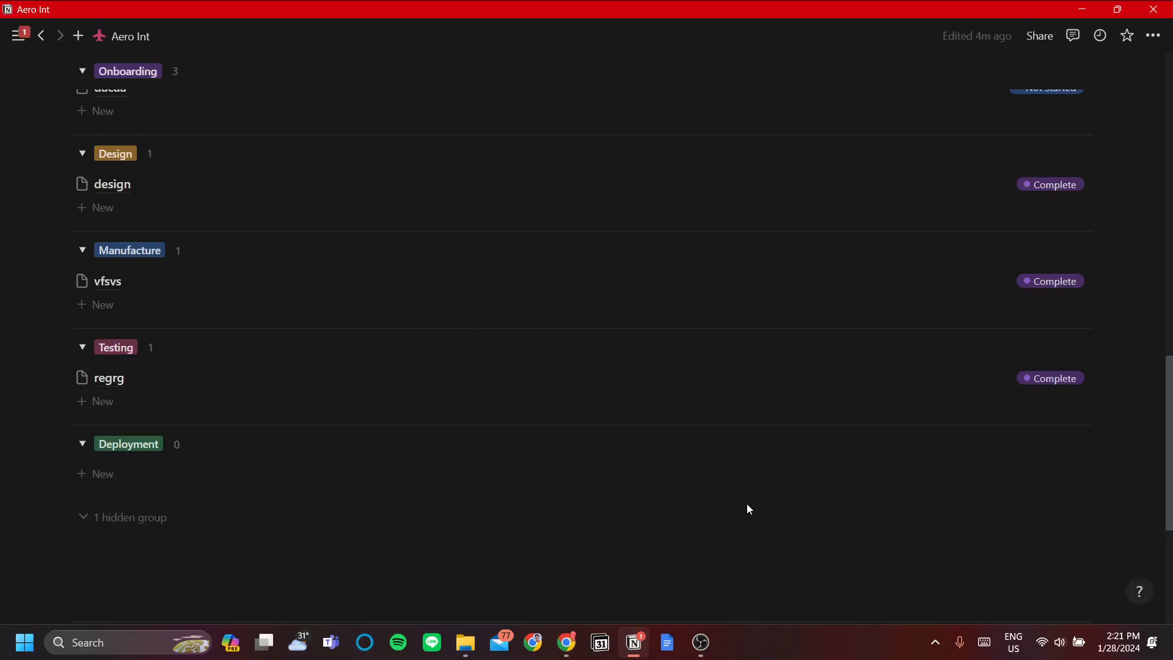
Open the Action Step Example item in the Onboarding group and retitle it "first meeting".
scroll(749, 507, "up", 1)
scroll(767, 516, "up", 1)
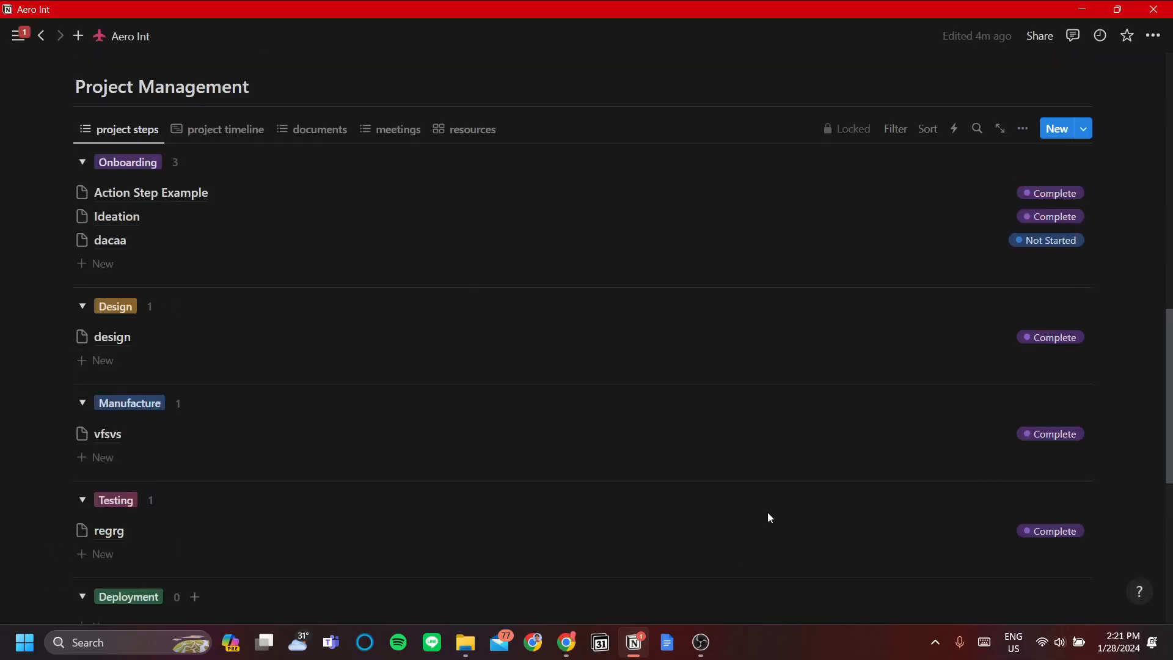
scroll(1050, 482, "up", 1)
scroll(855, 470, "down", 2)
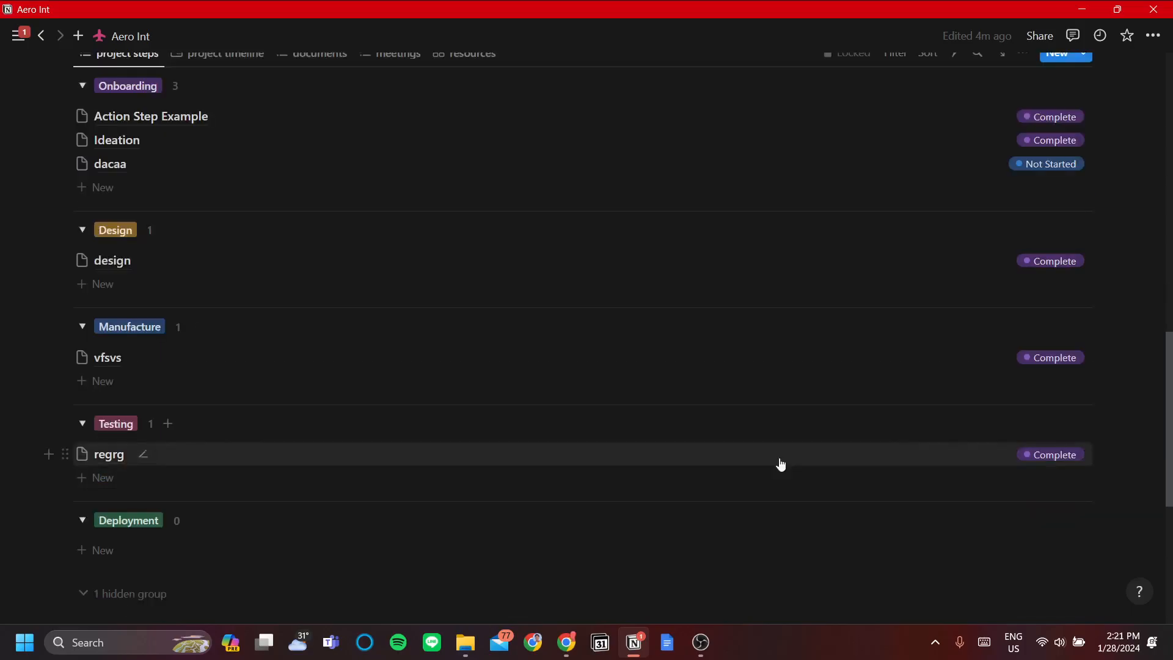
scroll(183, 305, "up", 1)
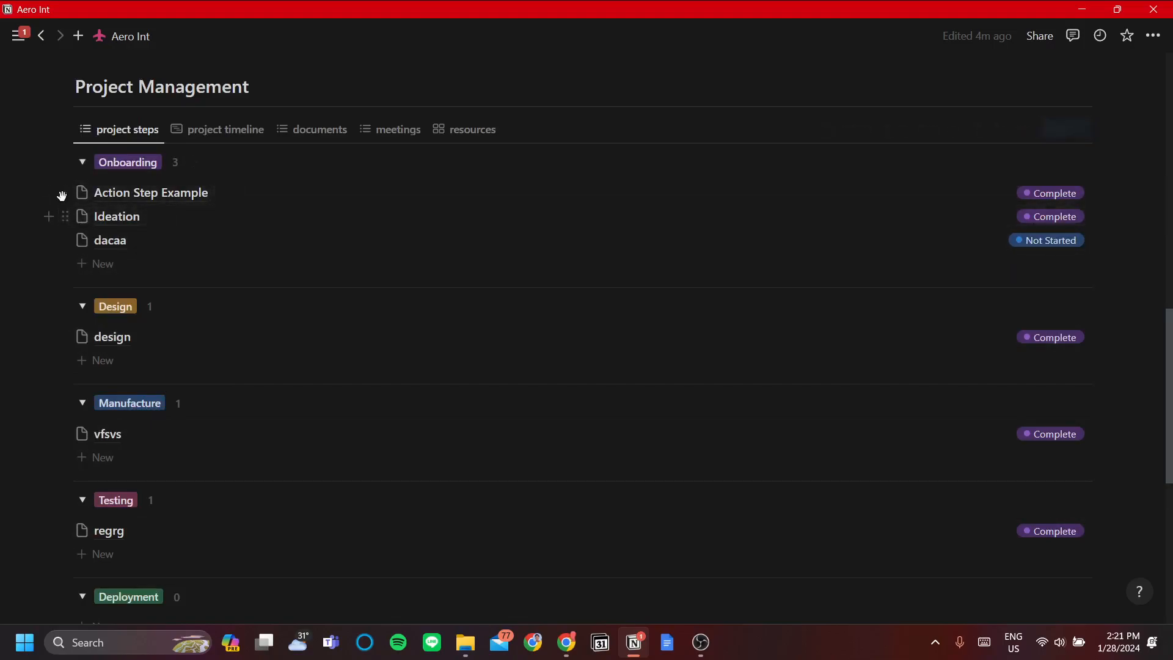
left_click(250, 202)
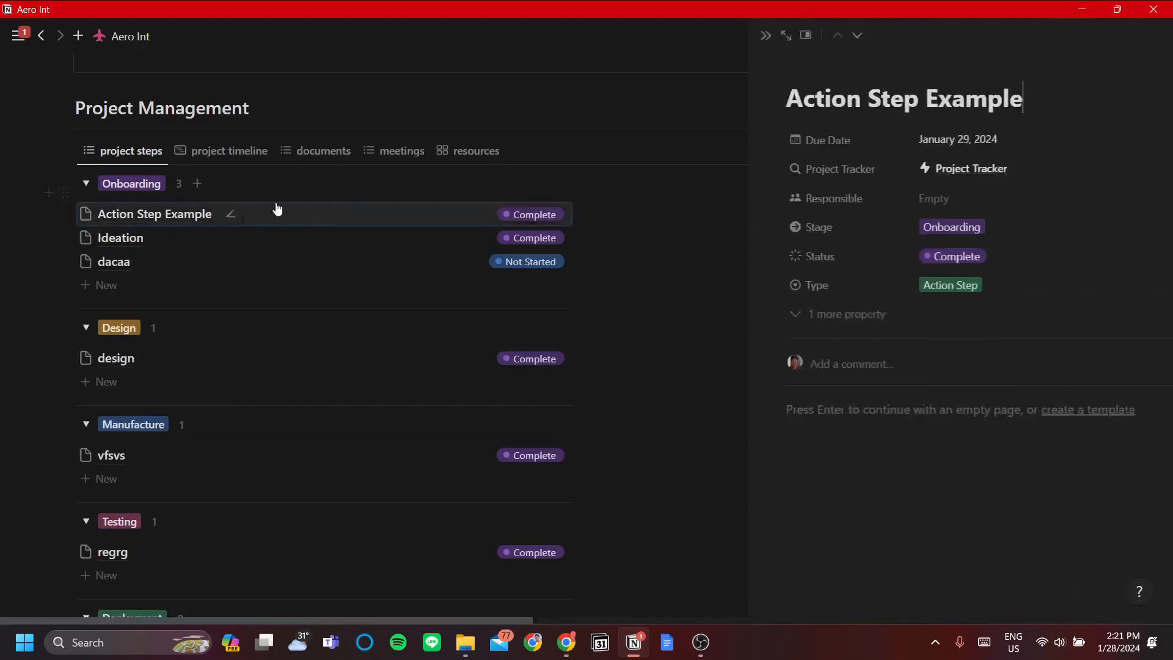
triple_click(891, 124)
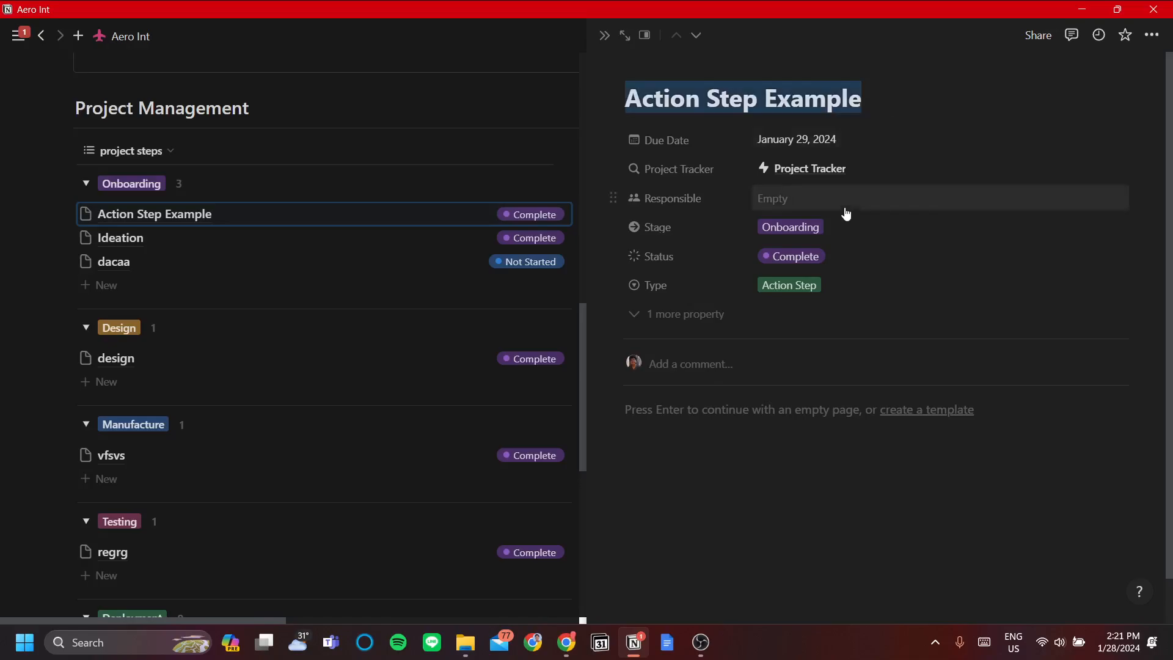
type("first meeting")
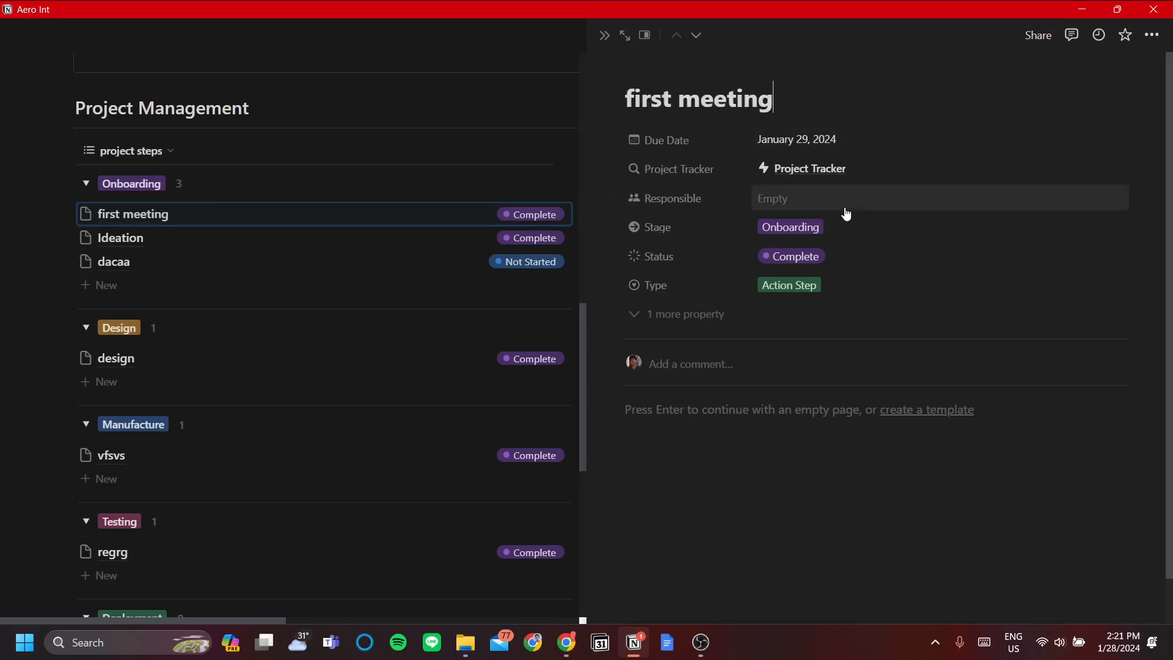
Set the first meeting item's Type to Meeting, keep its Stage as Onboarding, and close its page preview.
left_click(826, 238)
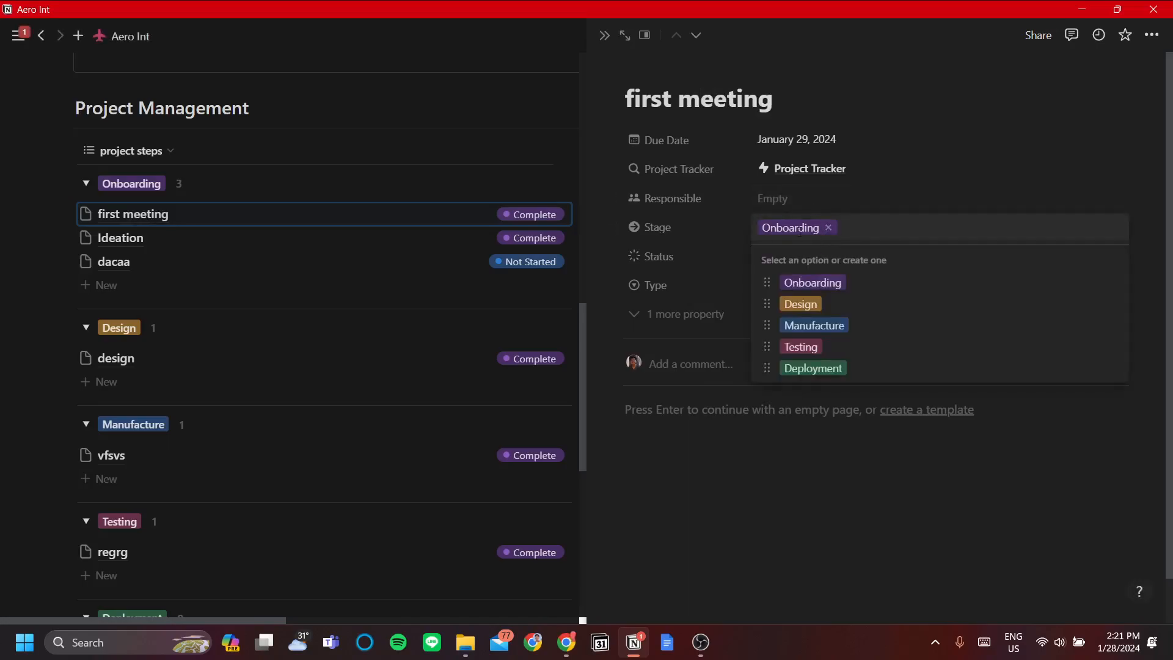
key("Escape")
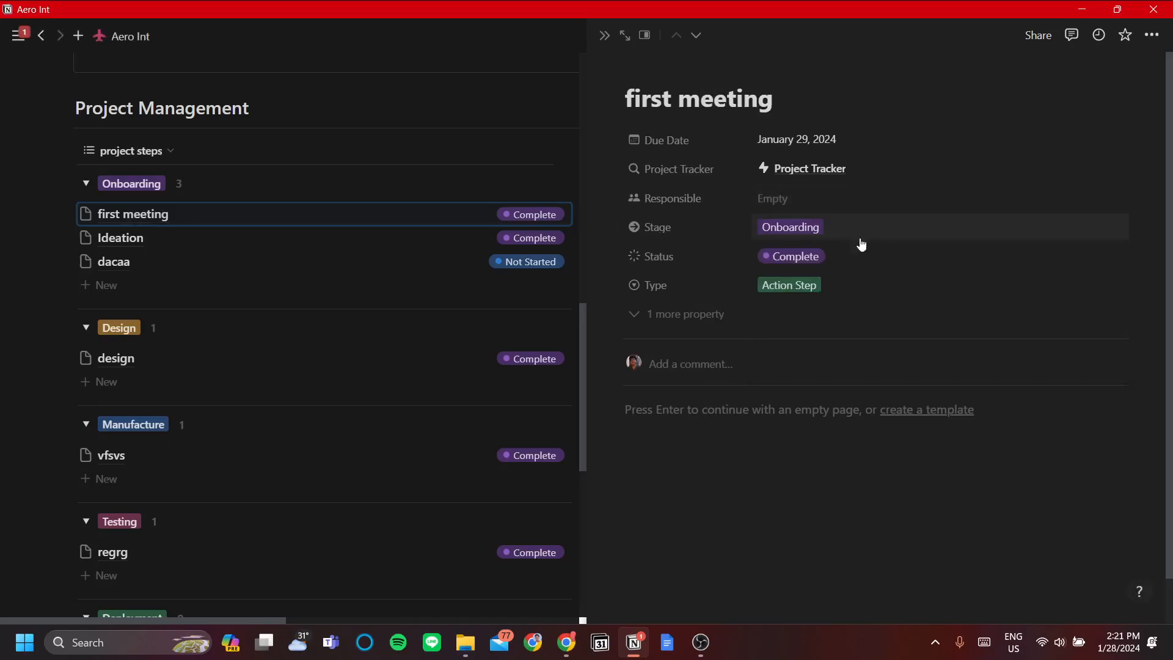
left_click(799, 291)
left_click(826, 408)
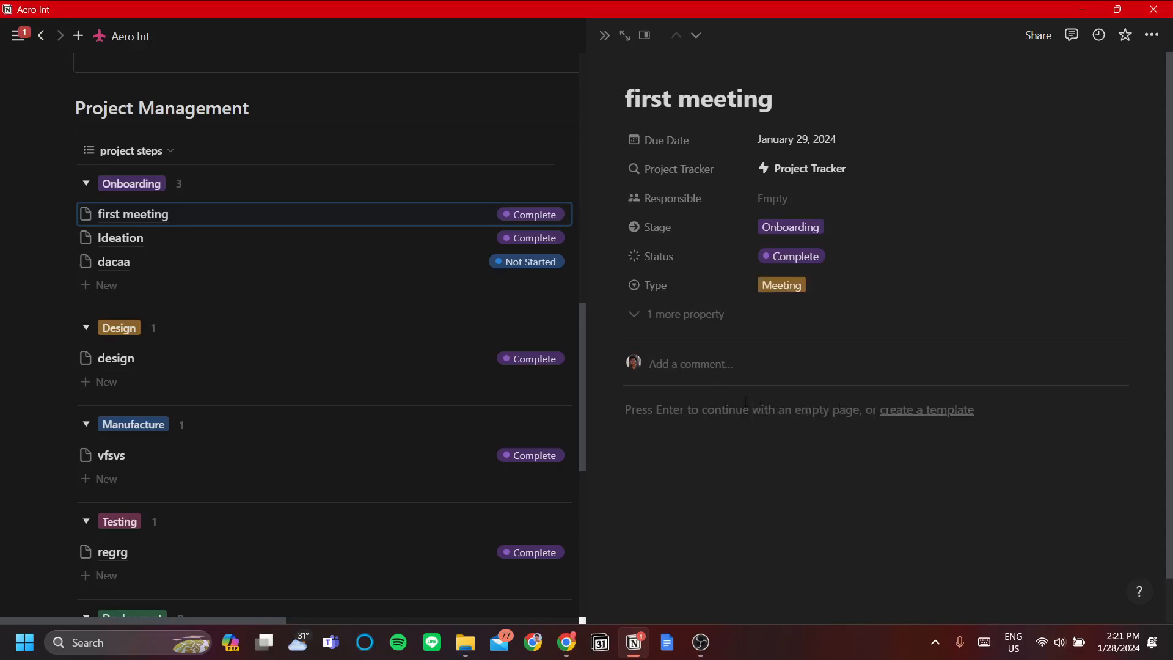
left_click(476, 303)
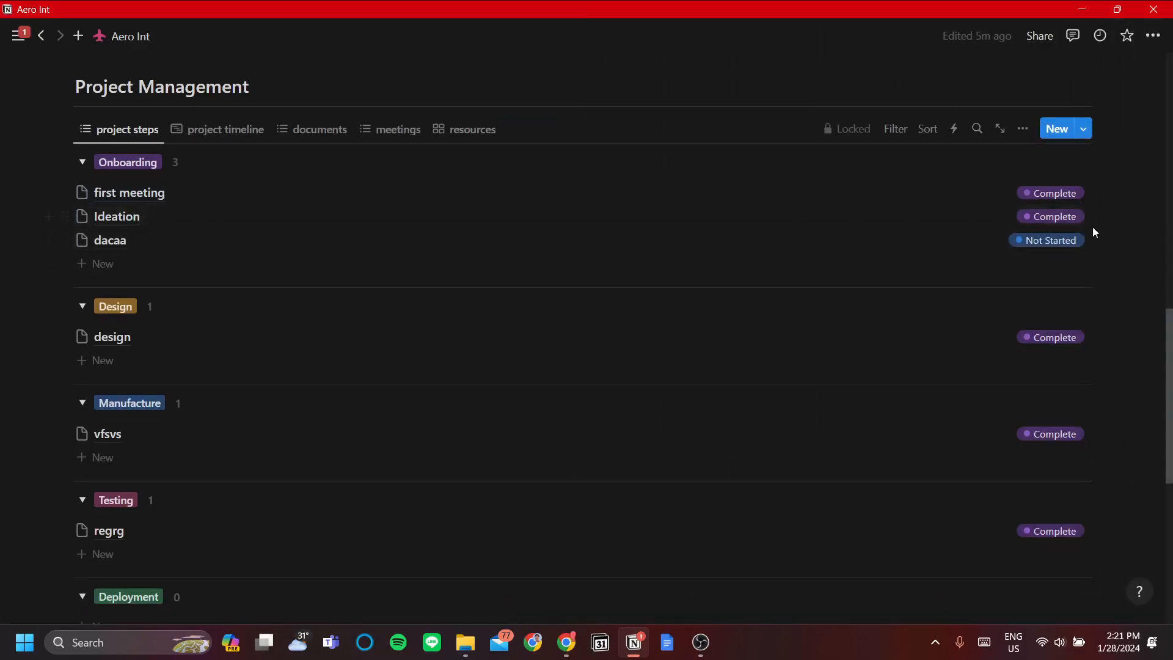
Open the dacaa item in the Onboarding group and retitle it "Timeline meeting".
left_click(111, 218)
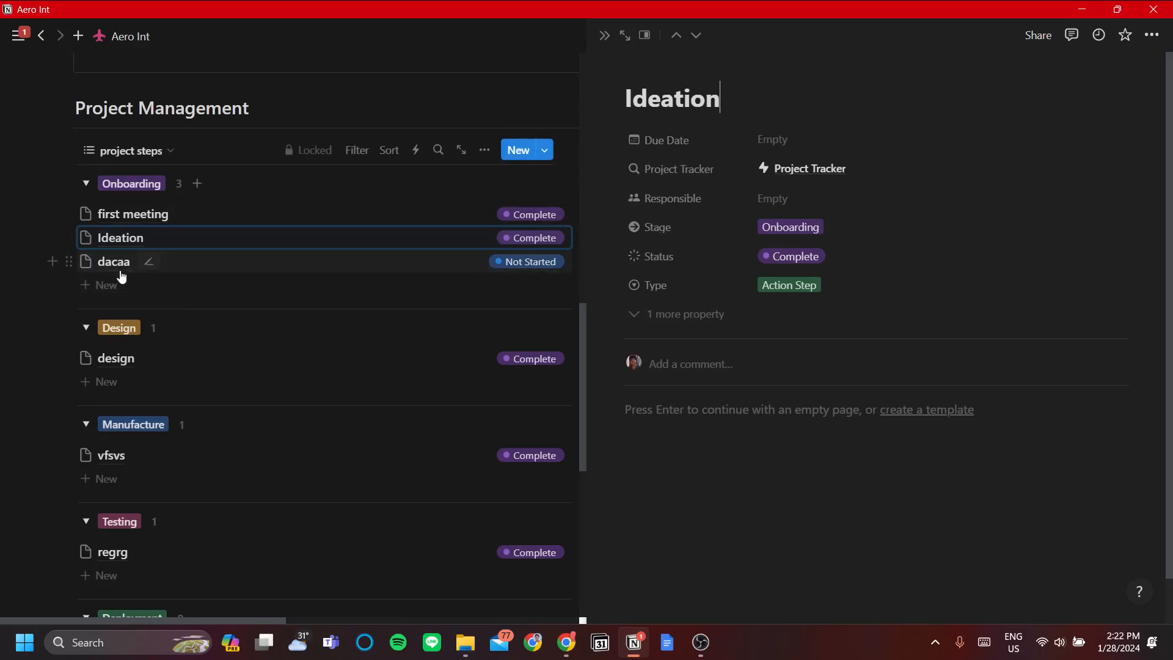
left_click(121, 272)
key("ctrl+a")
type("Timeline")
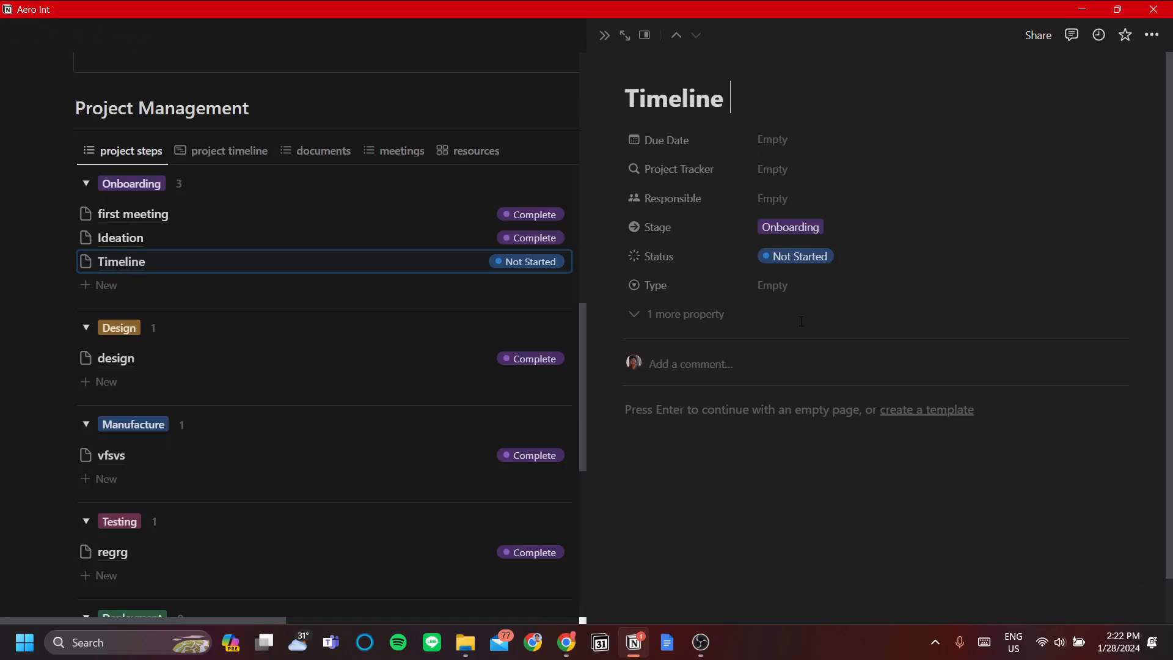
type(" meeting")
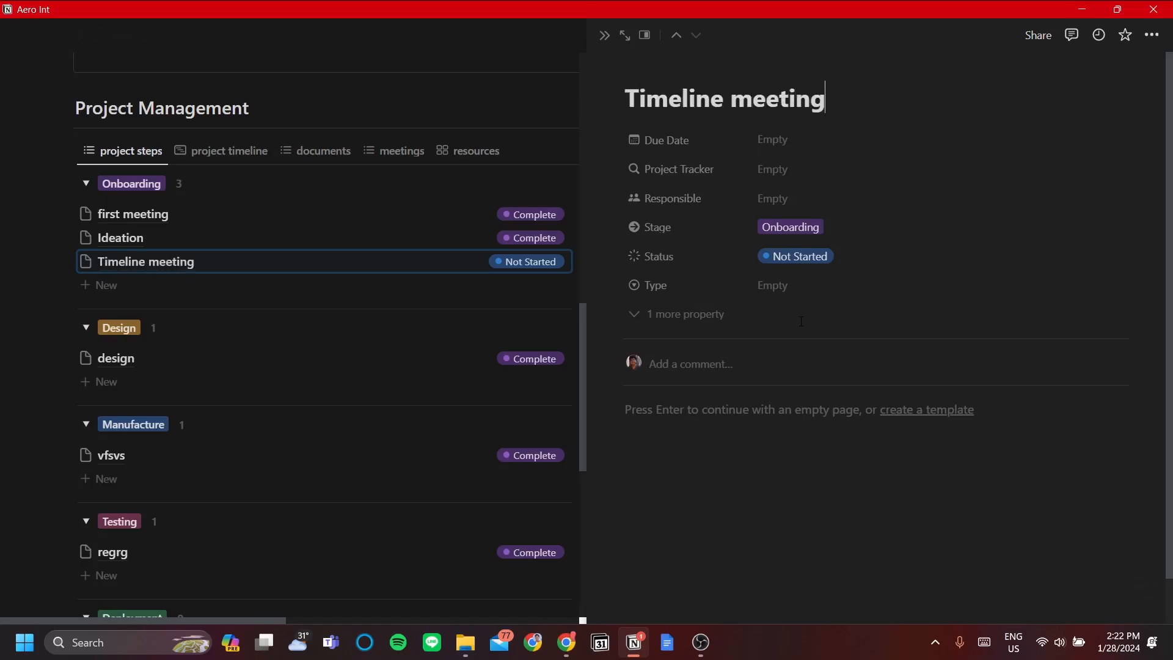
Keep the Timeline meeting item in the Onboarding stage and set its Type to Meeting.
left_click(834, 237)
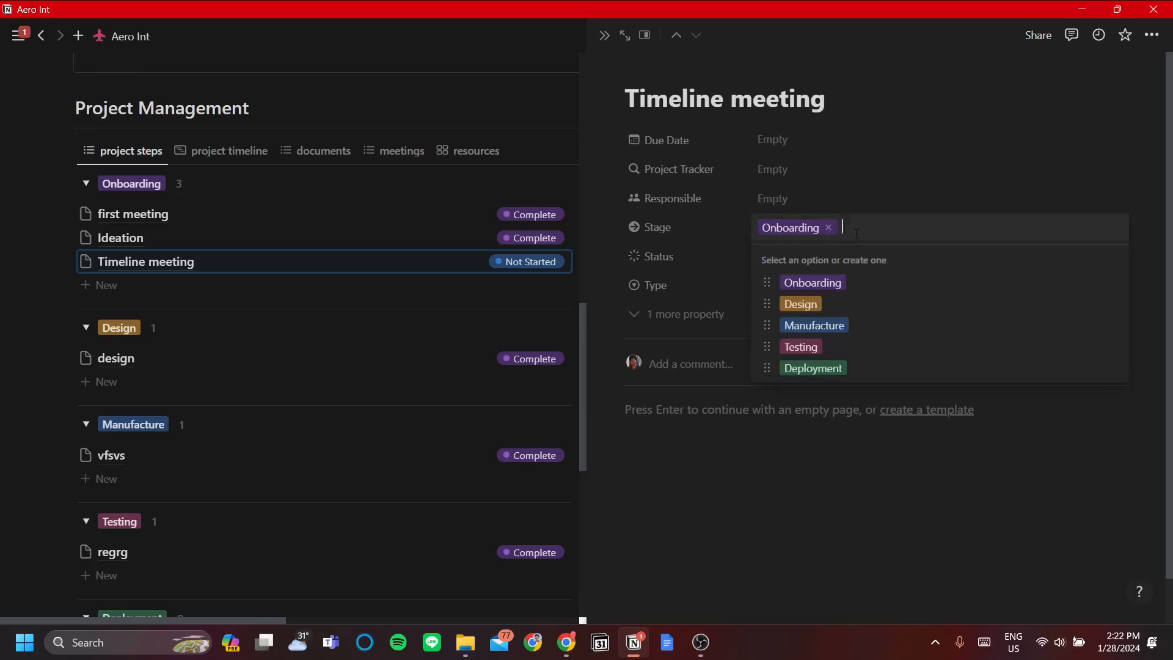
left_click(857, 292)
left_click(785, 285)
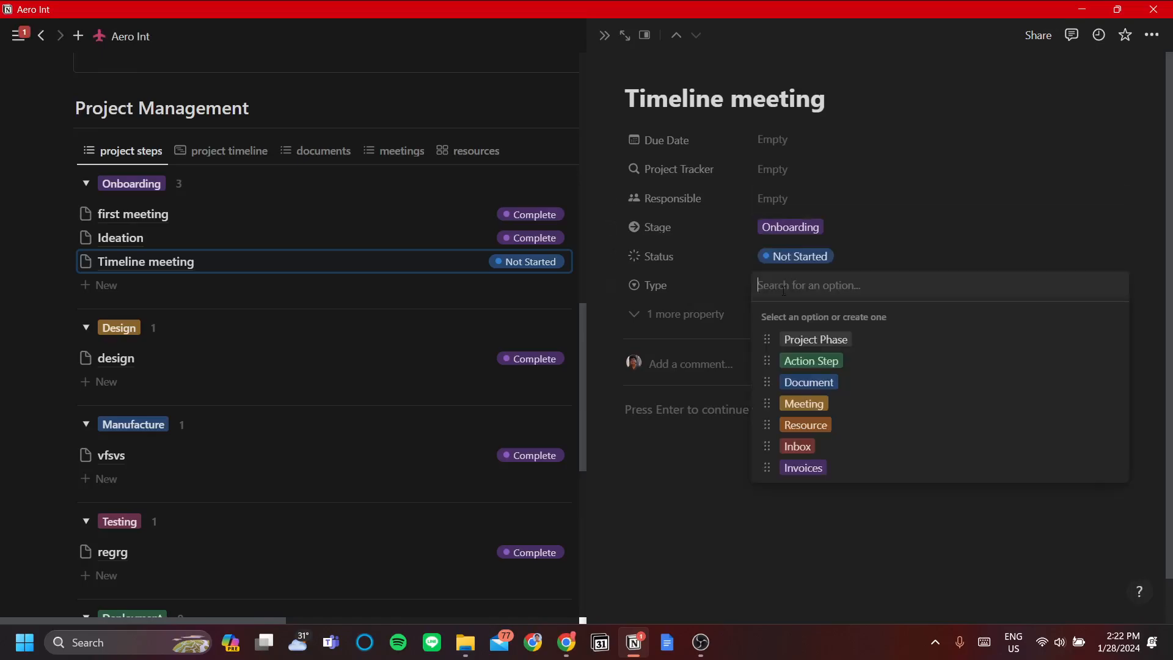
left_click(846, 402)
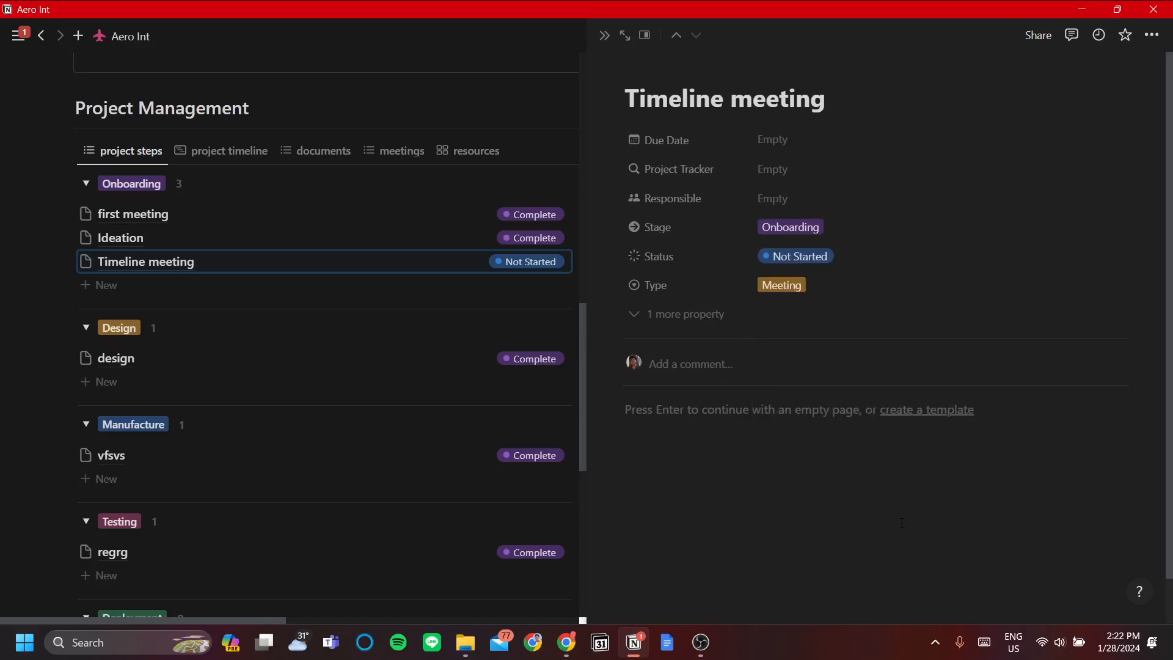
Set the Timeline meeting item's Status to Needs Review and close its page preview.
left_click(788, 256)
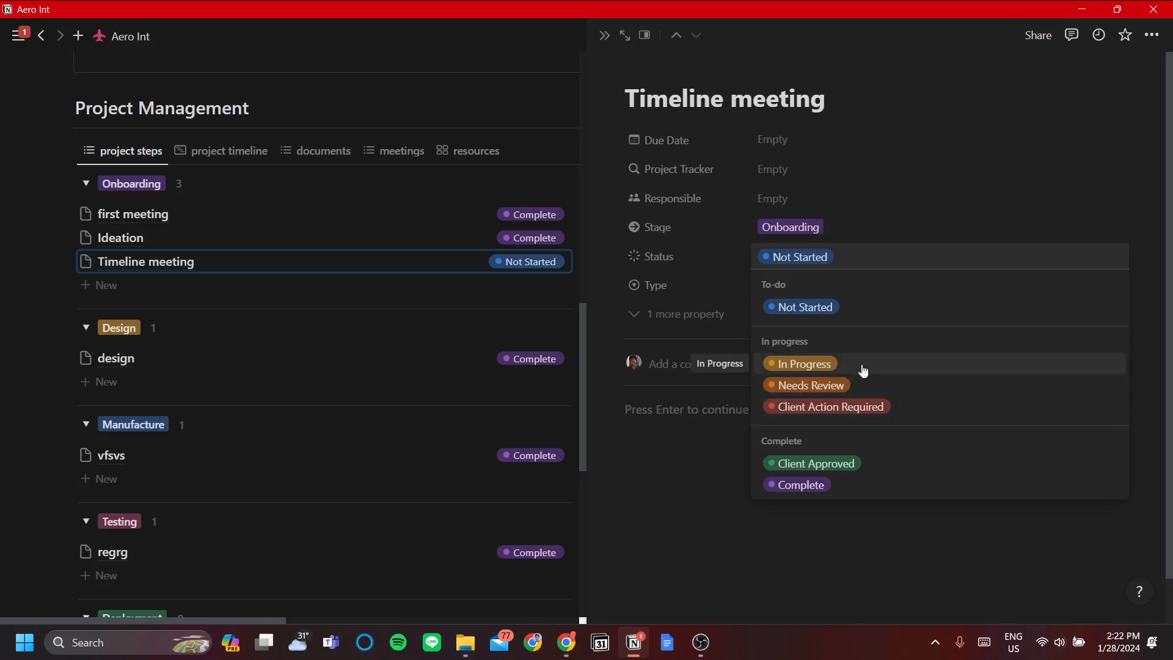
left_click(933, 386)
mouse_move(4, 228)
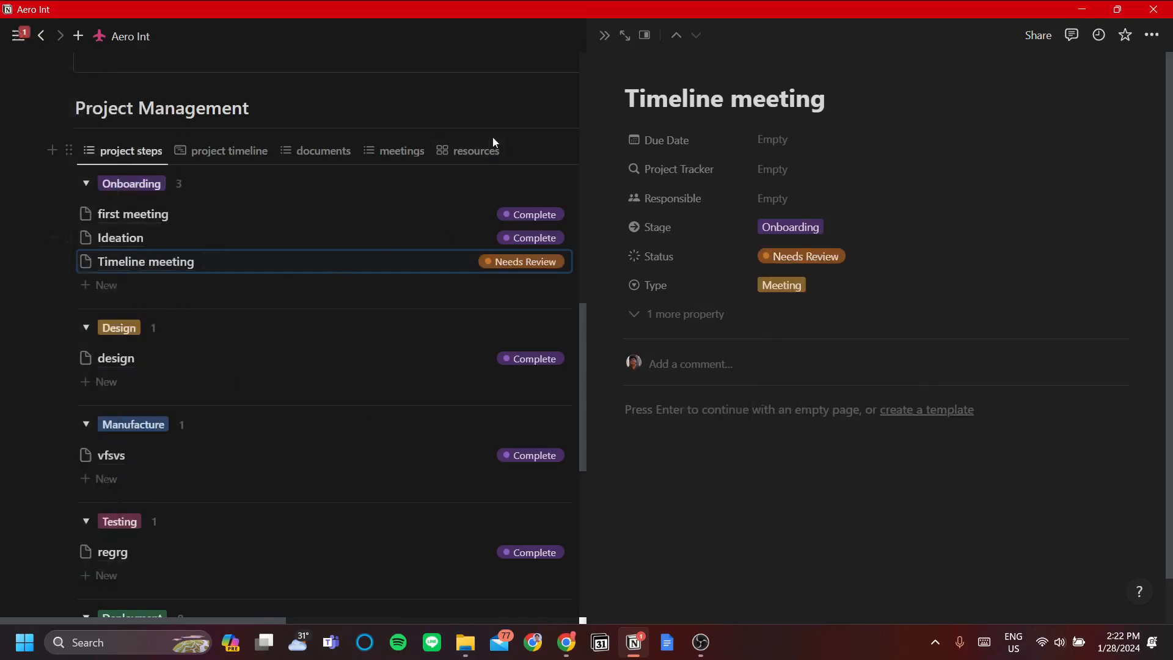
left_click(605, 35)
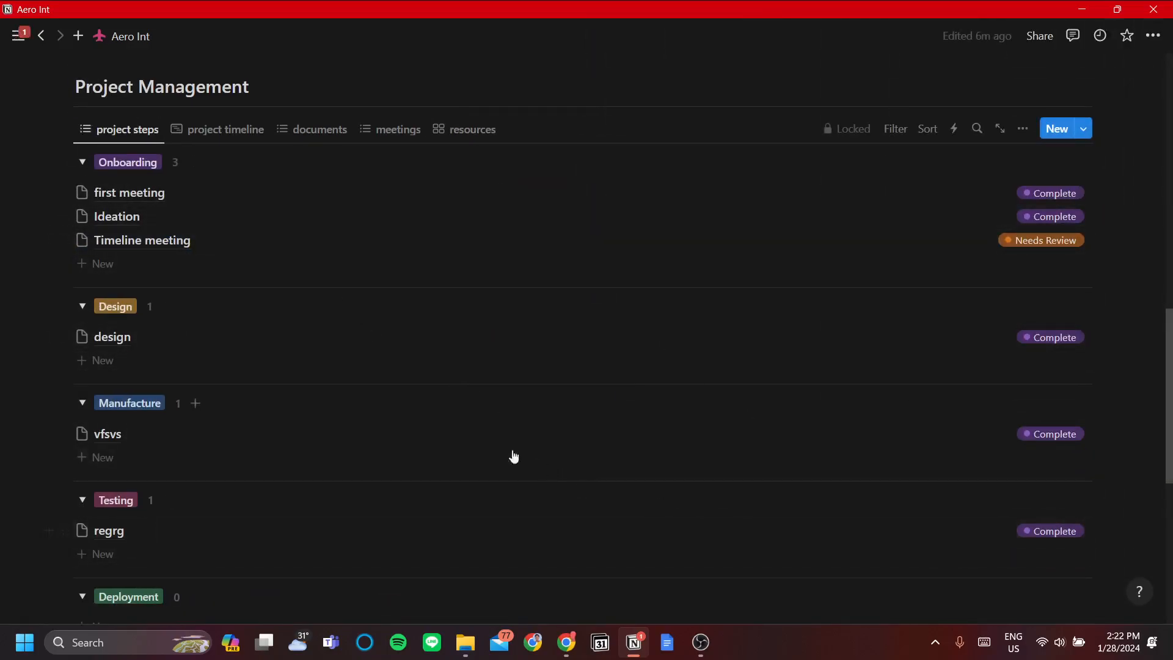
scroll(323, 335, "down", 1)
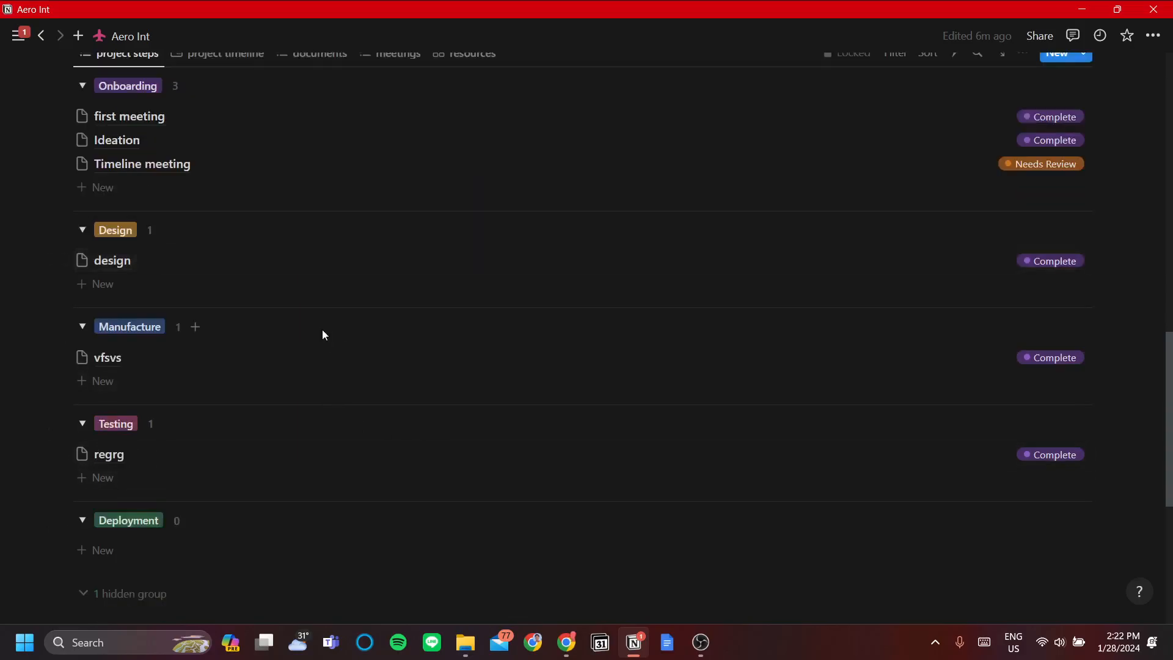
Open the Project Tracker card under Project Information, review its action tasks and completion progress, and close its preview.
scroll(324, 336, "down", 5)
scroll(309, 376, "up", 1)
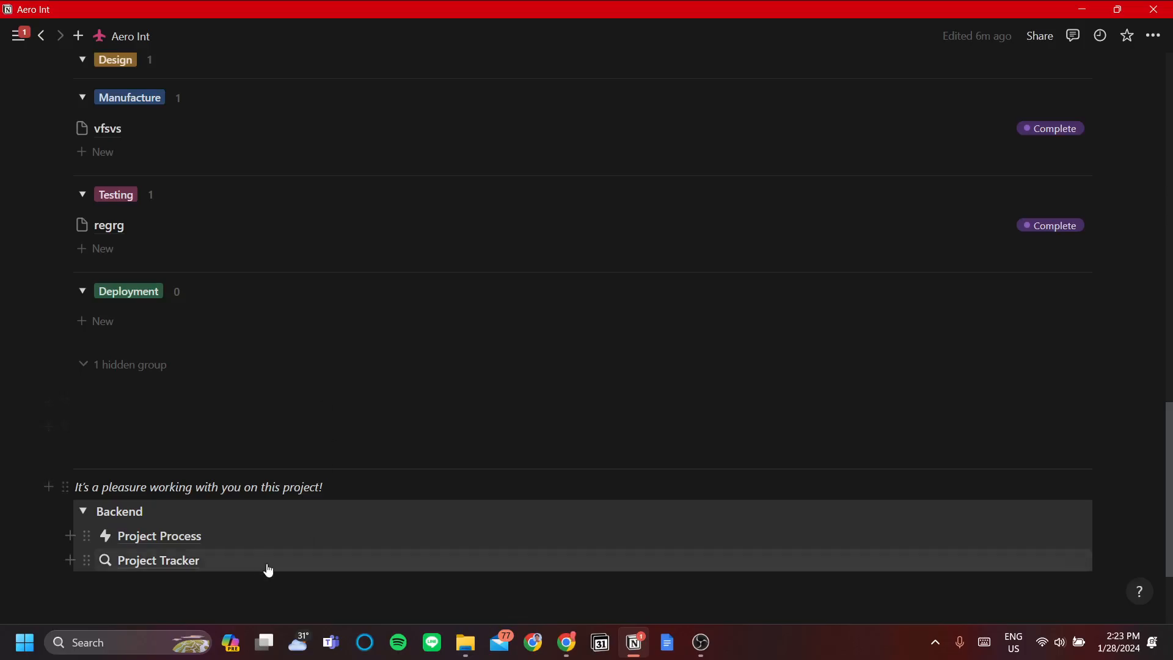
scroll(312, 485, "up", 10)
scroll(324, 464, "up", 5)
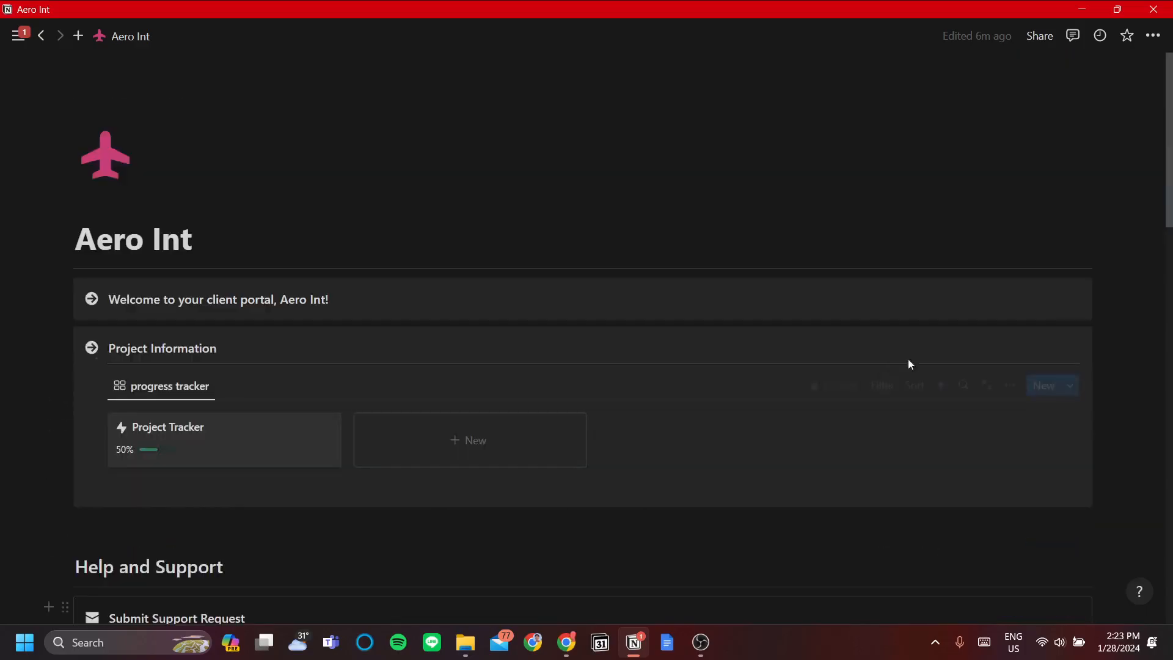
scroll(1039, 428, "down", 1)
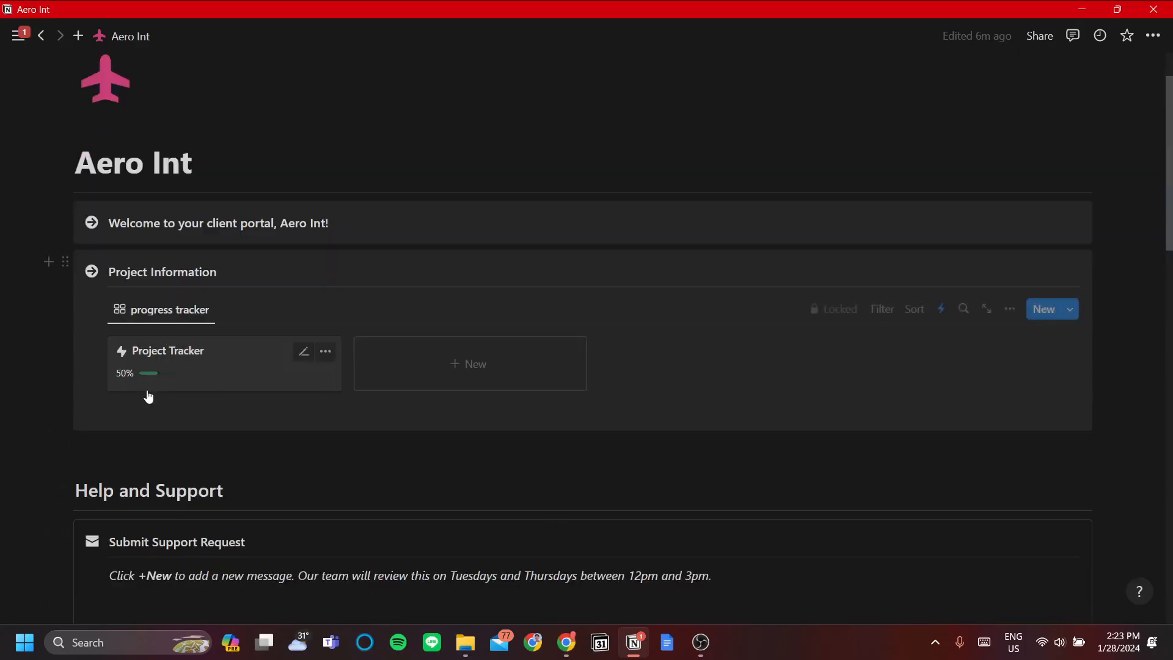
left_click(210, 382)
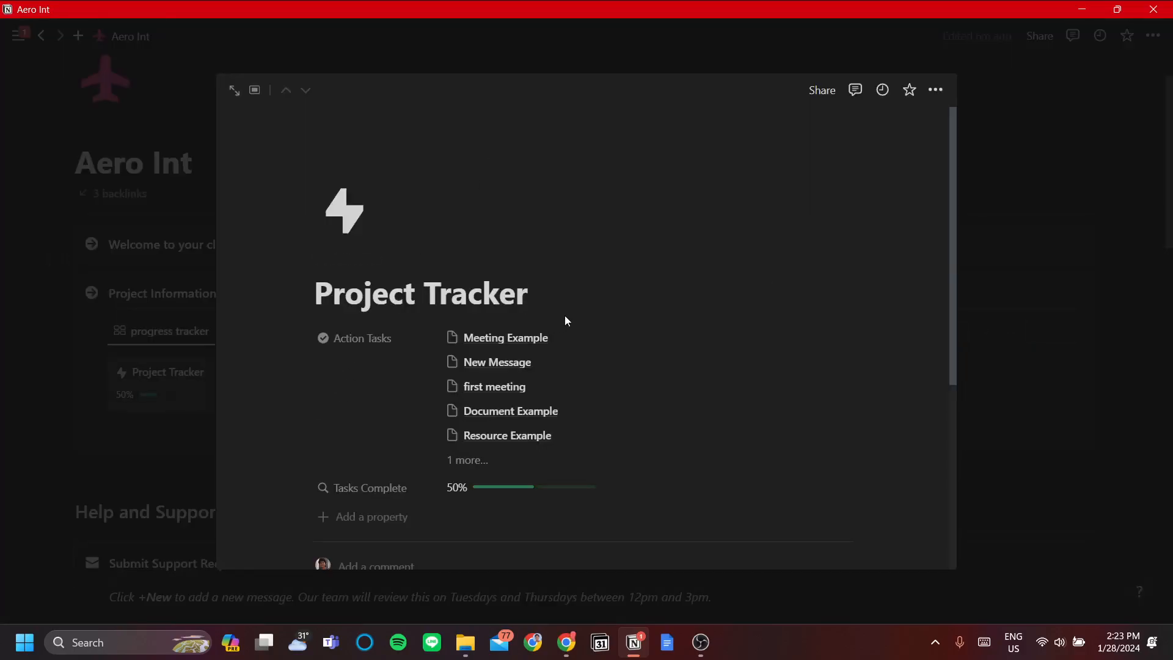
scroll(581, 432, "down", 1)
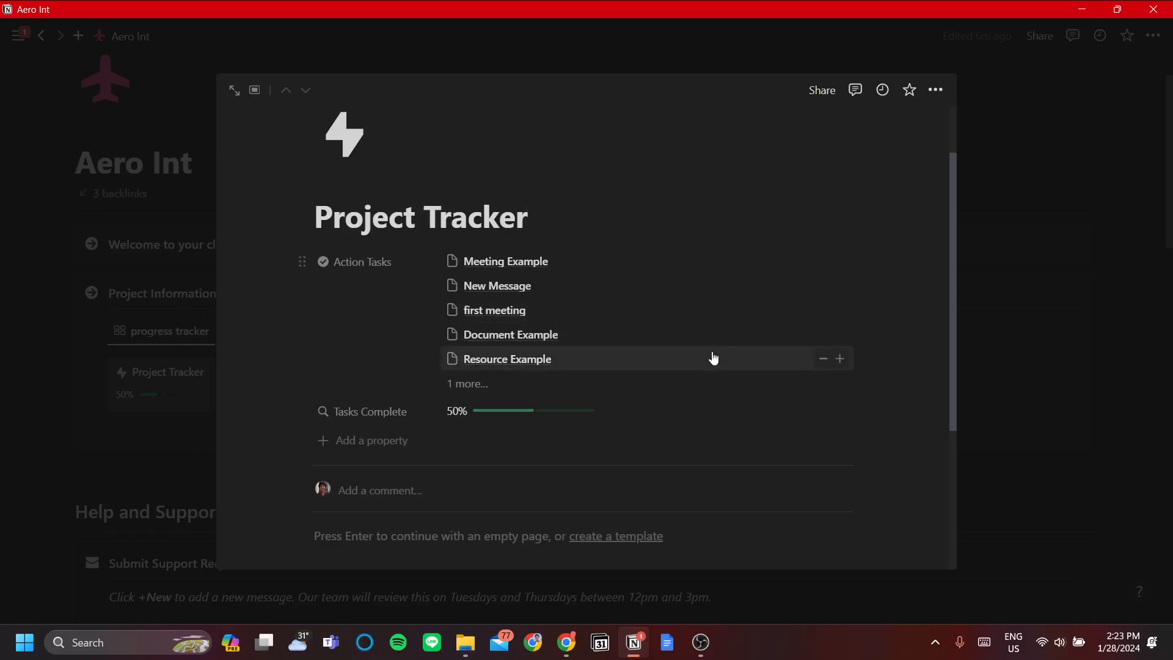
left_click(990, 340)
Check the Ideation item's Project Tracker relation, and link the Timeline meeting item to Project Tracker in the same property.
scroll(648, 475, "down", 12)
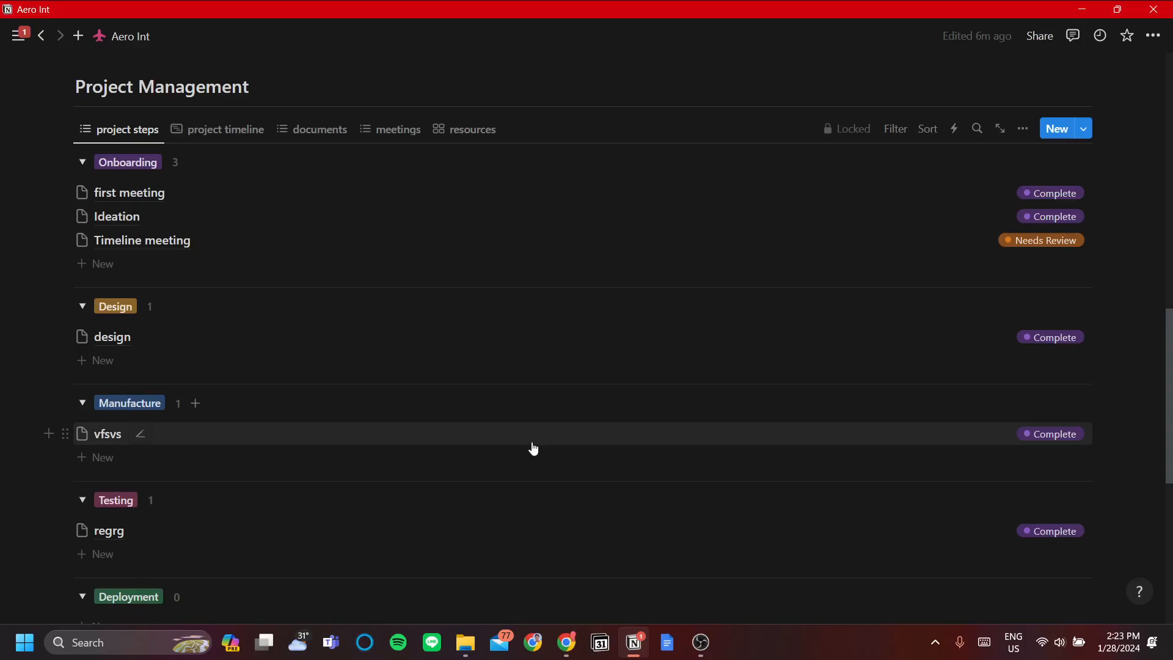
scroll(495, 414, "up", 10)
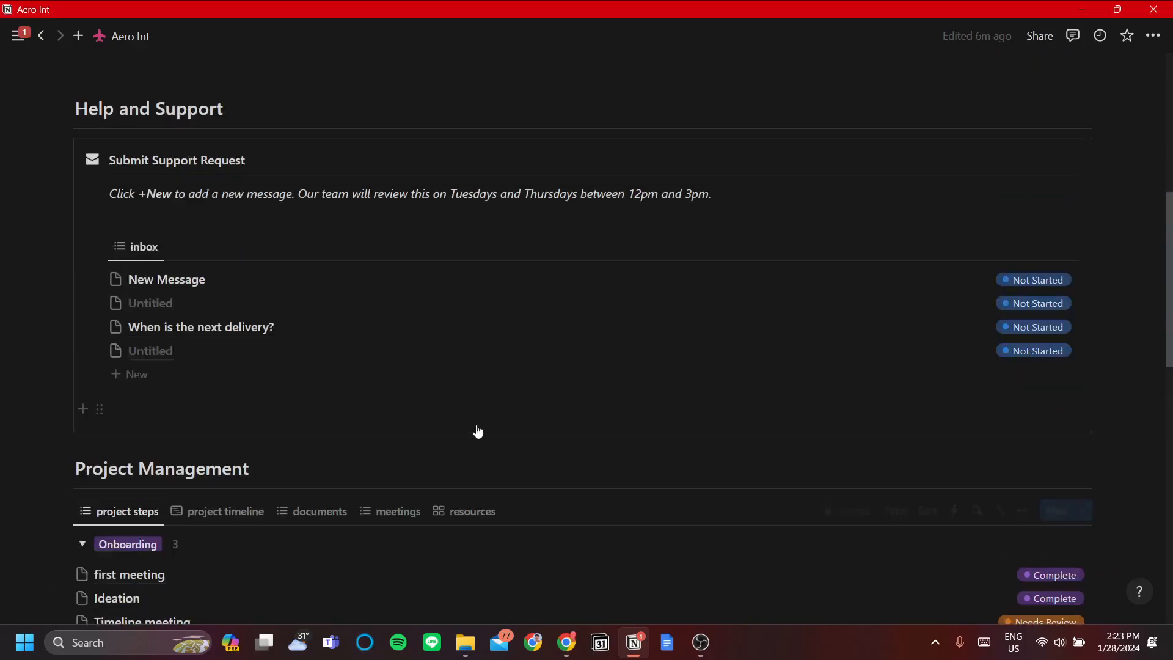
scroll(220, 308, "down", 10)
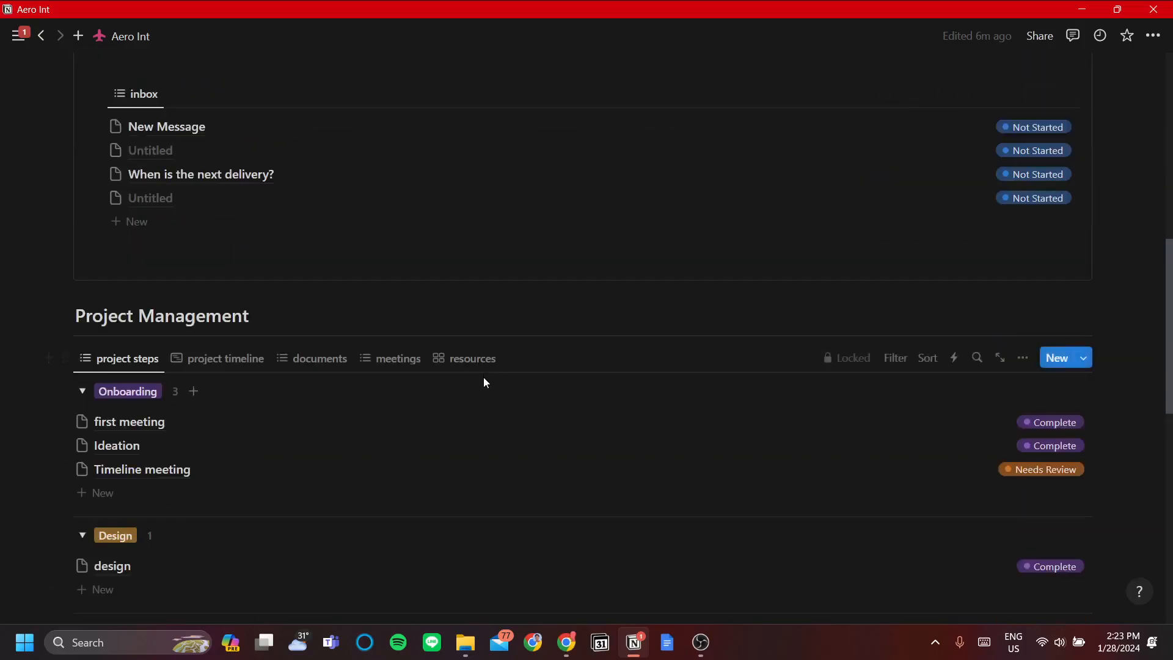
left_click(276, 292)
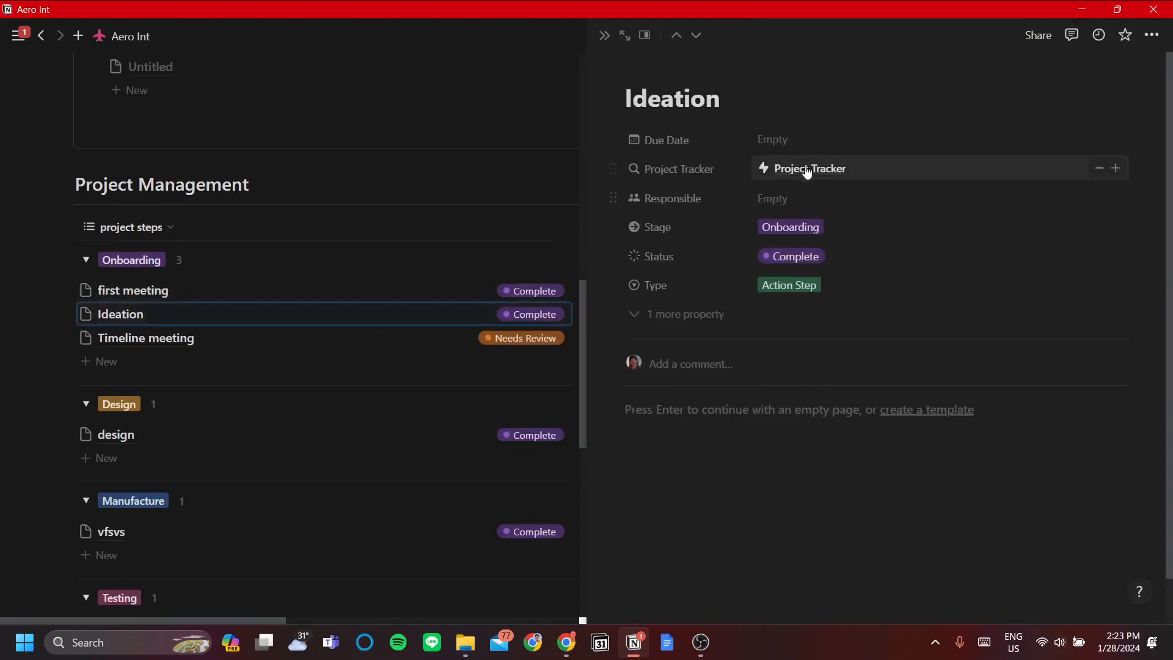
left_click(225, 336)
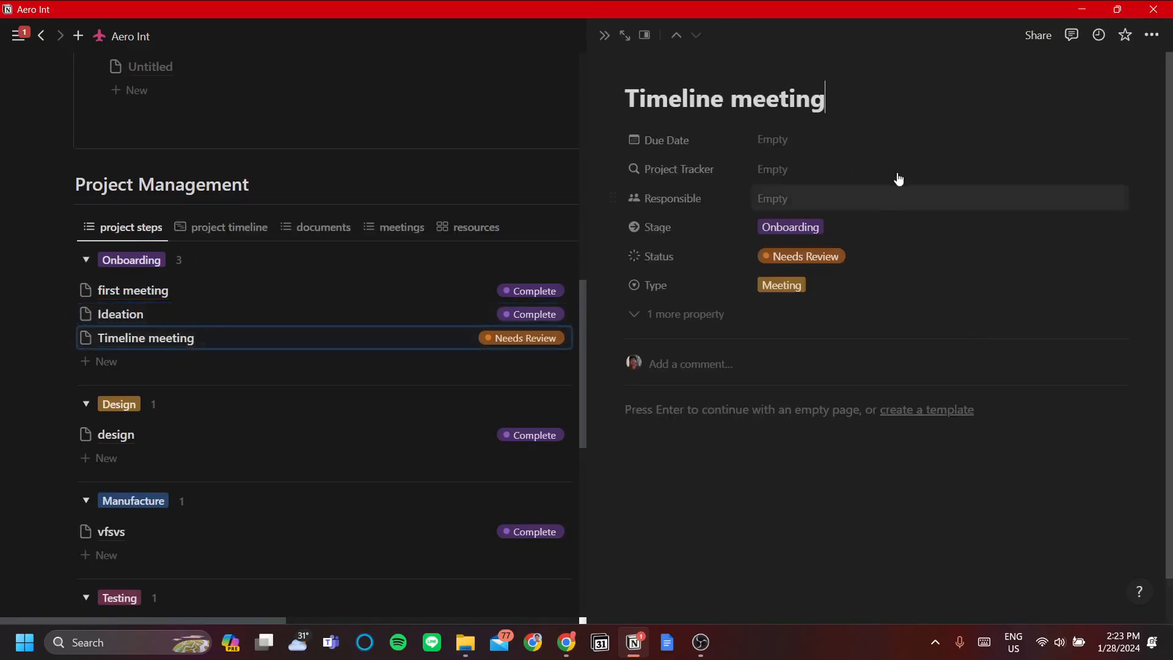
left_click(841, 168)
left_click(853, 221)
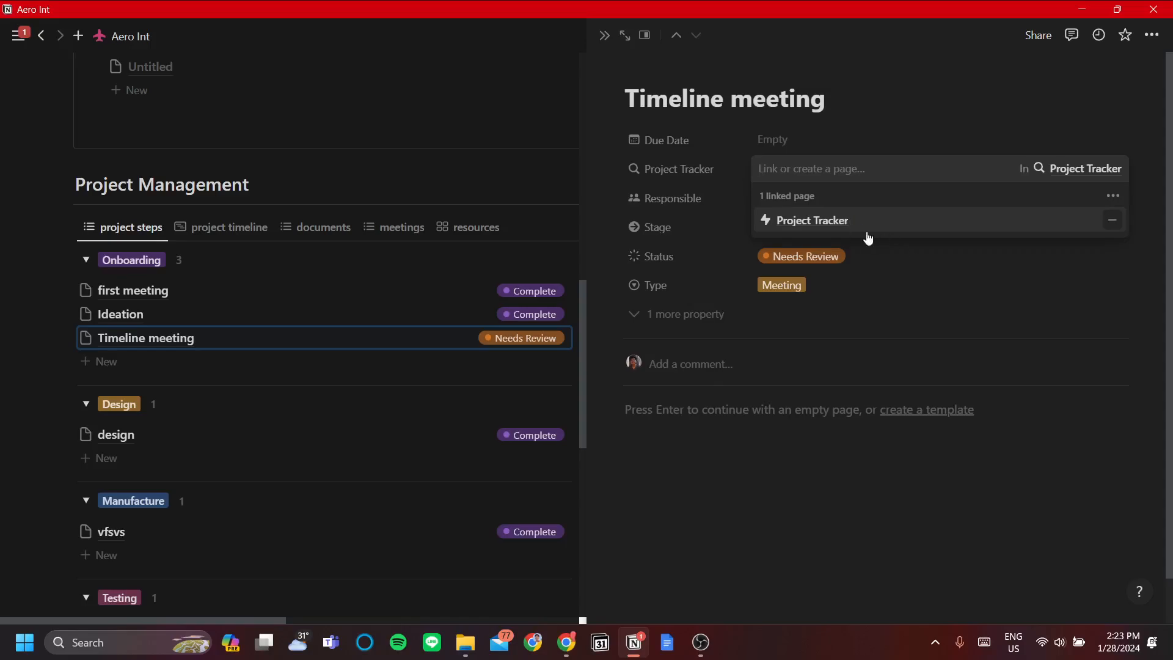
left_click(852, 223)
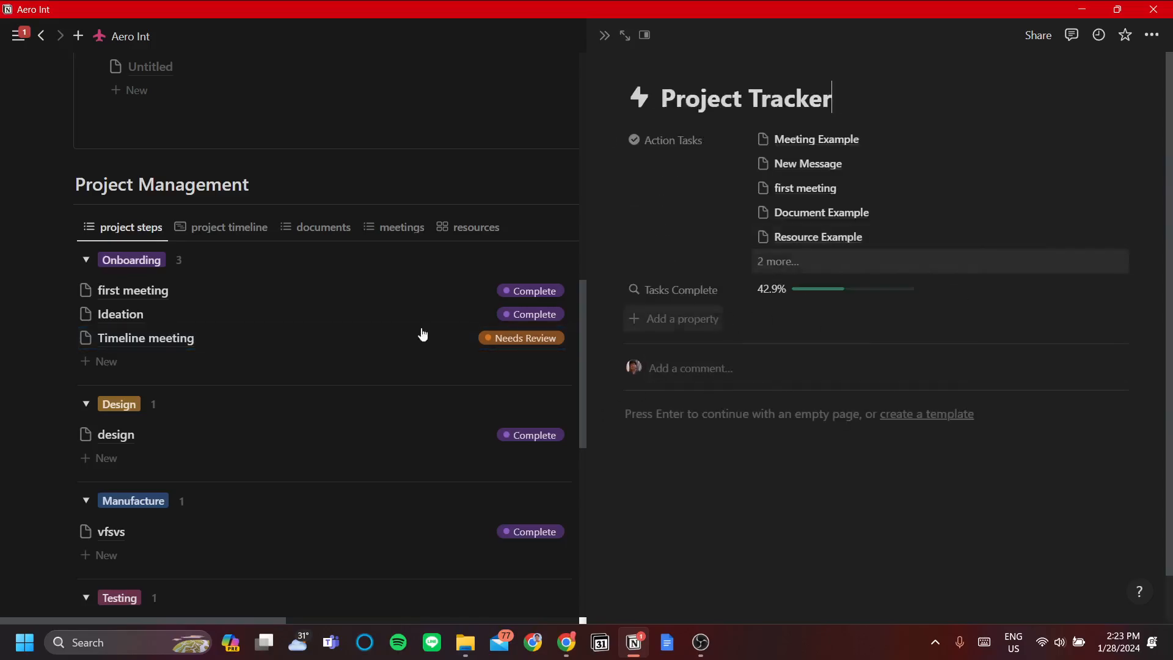
Reopen the private Aero Int page without the Project Tracker preview.
left_click(61, 331)
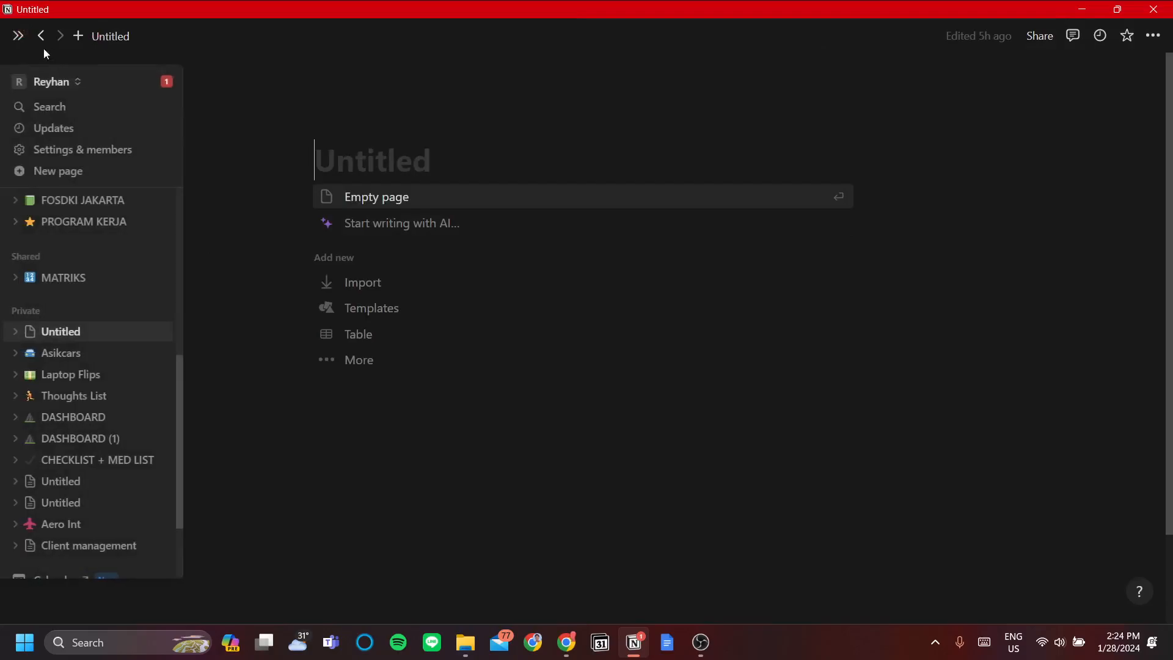
scroll(79, 477, "down", 2)
left_click(92, 410)
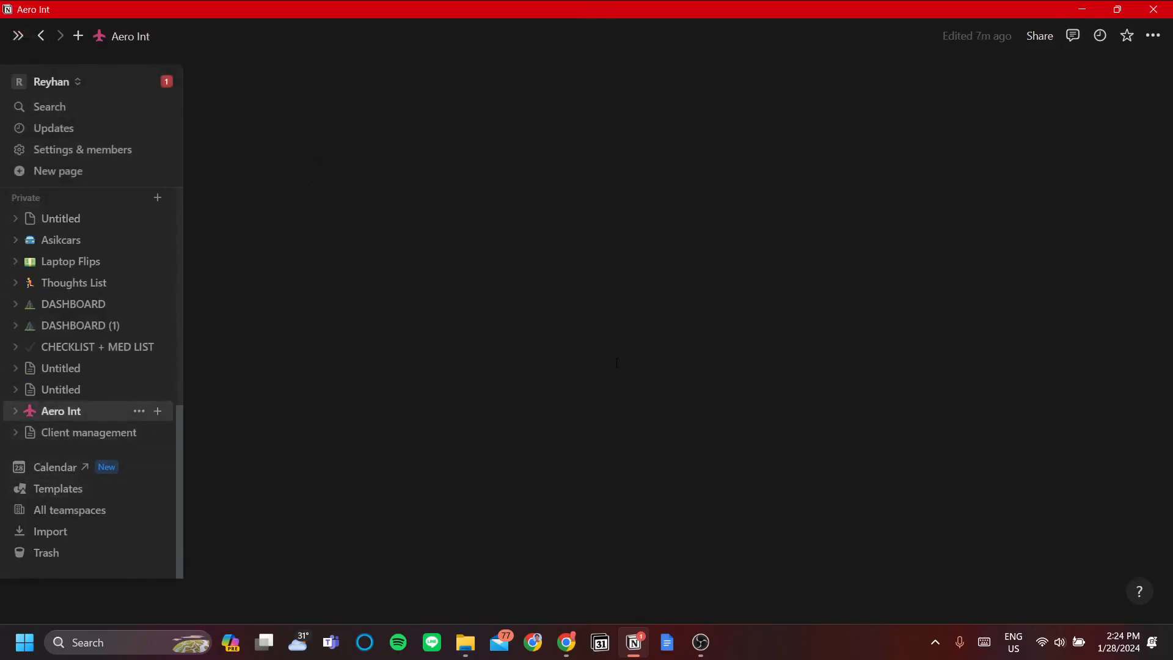
Look through the Aero Int page, including the documents, meetings and resources views of Project Management, and return to project steps and the progress tracker.
scroll(588, 431, "down", 10)
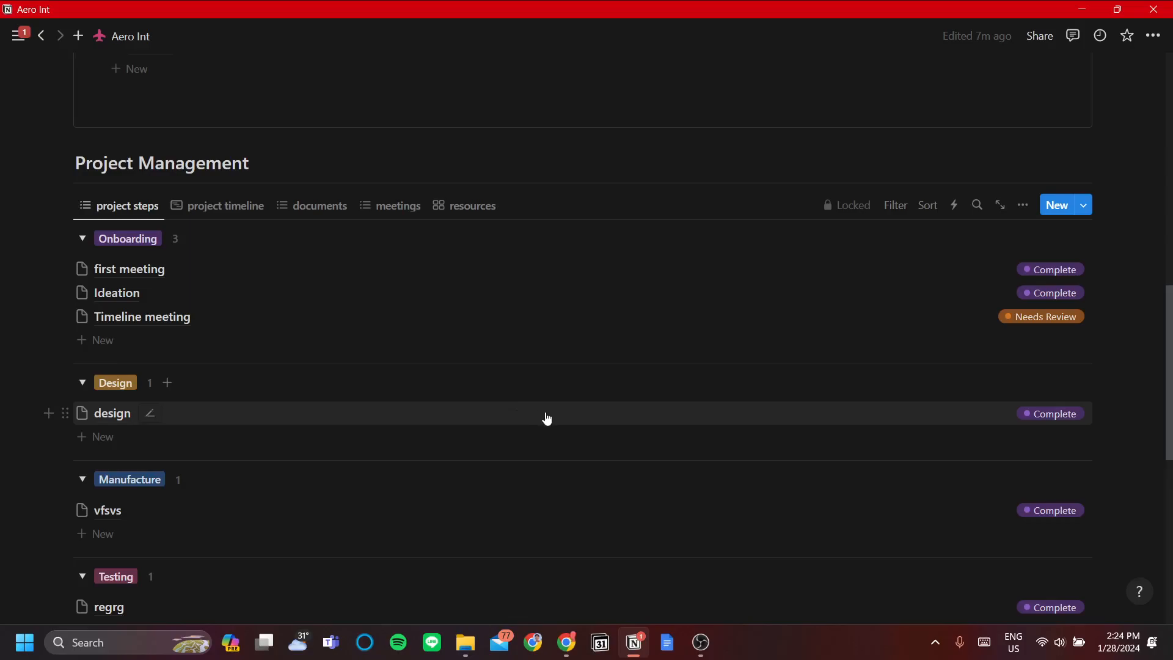
scroll(531, 422, "up", 12)
scroll(309, 499, "down", 12)
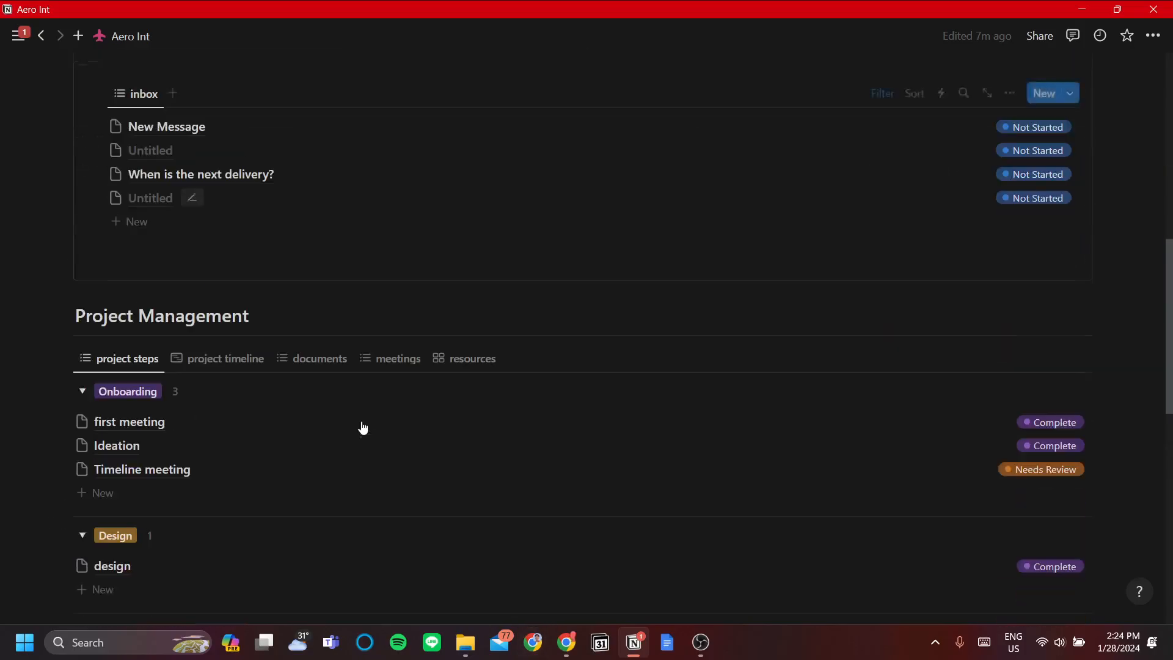
scroll(336, 420, "up", 3)
scroll(332, 430, "down", 6)
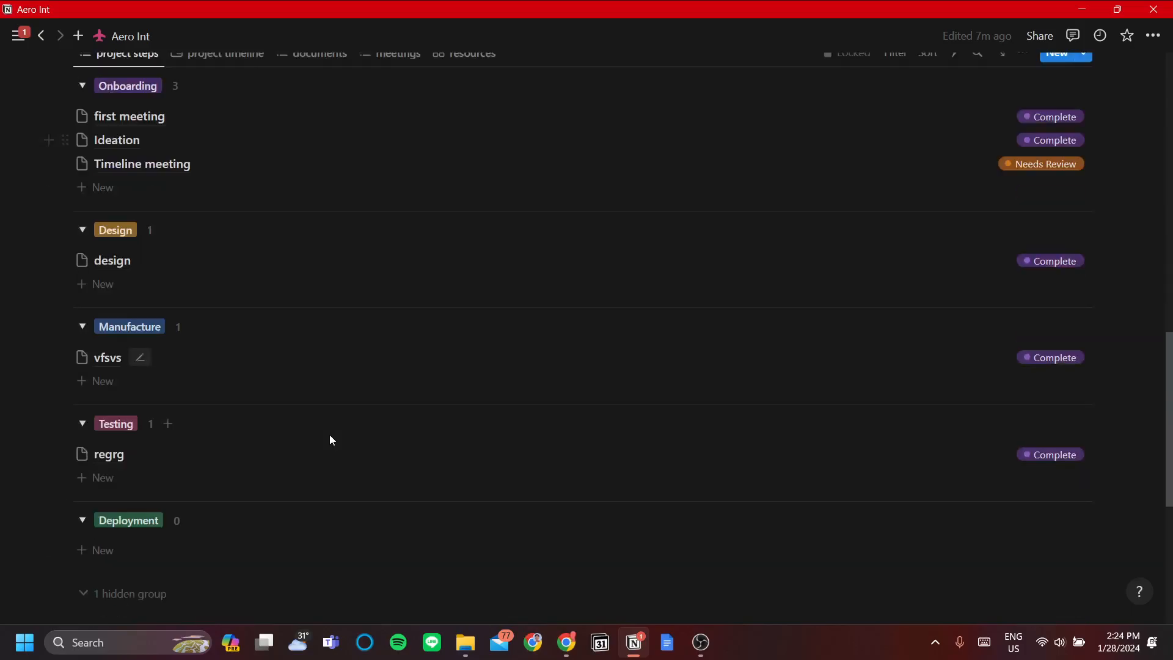
scroll(331, 437, "down", 3)
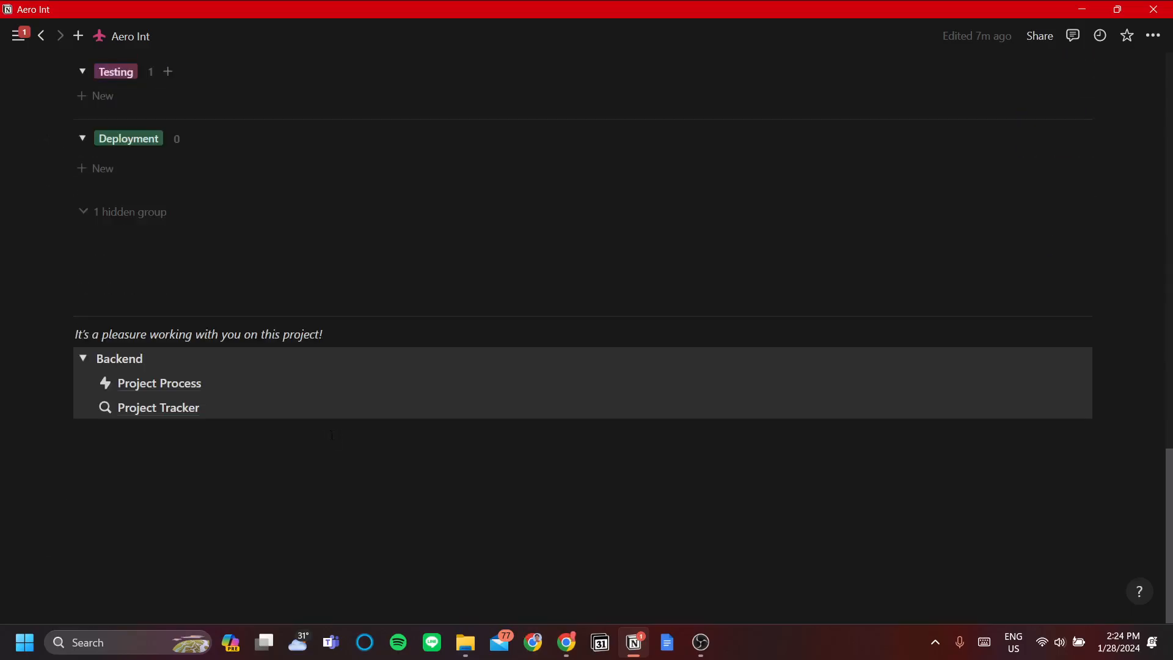
scroll(333, 443, "up", 6)
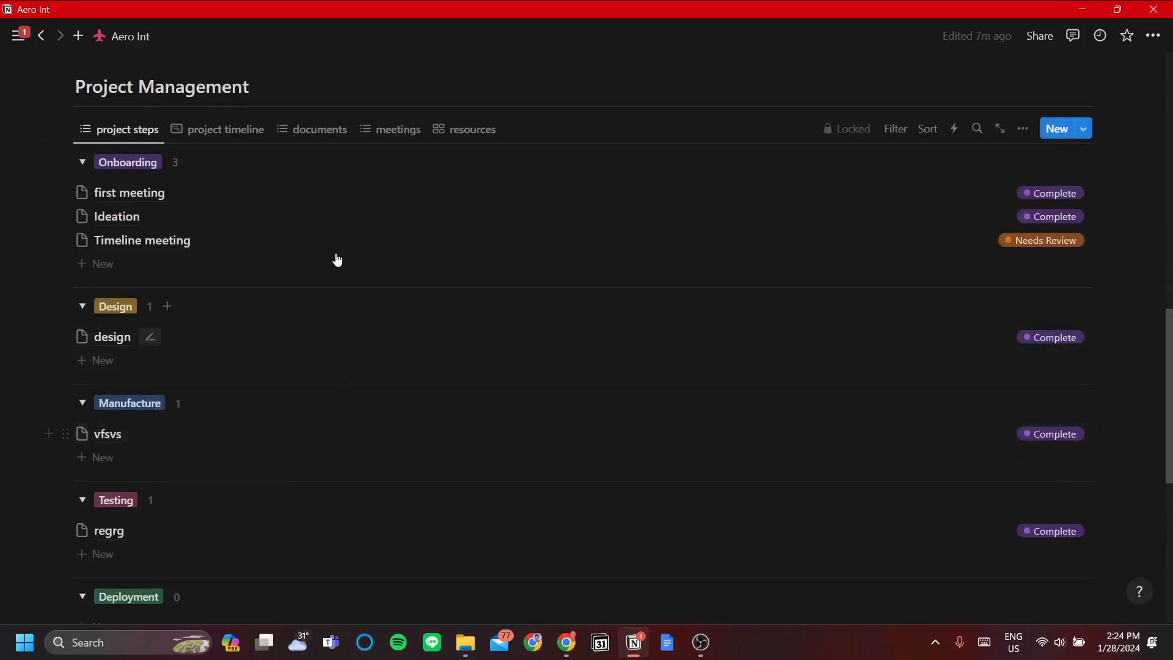
left_click(317, 130)
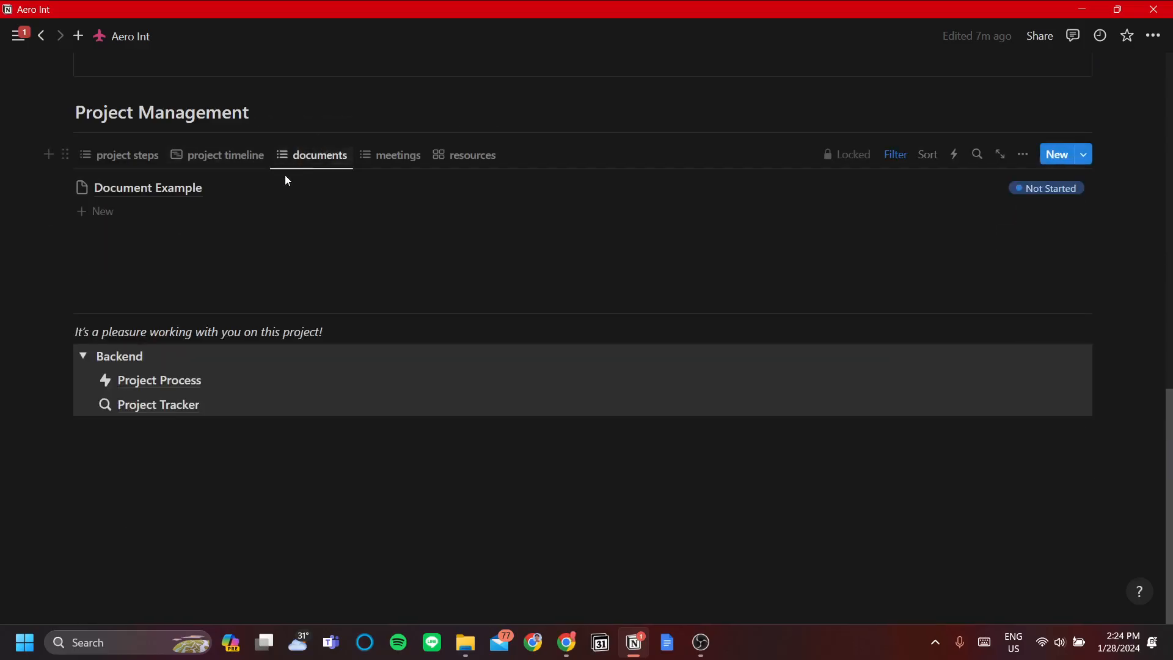
left_click(390, 157)
left_click(471, 130)
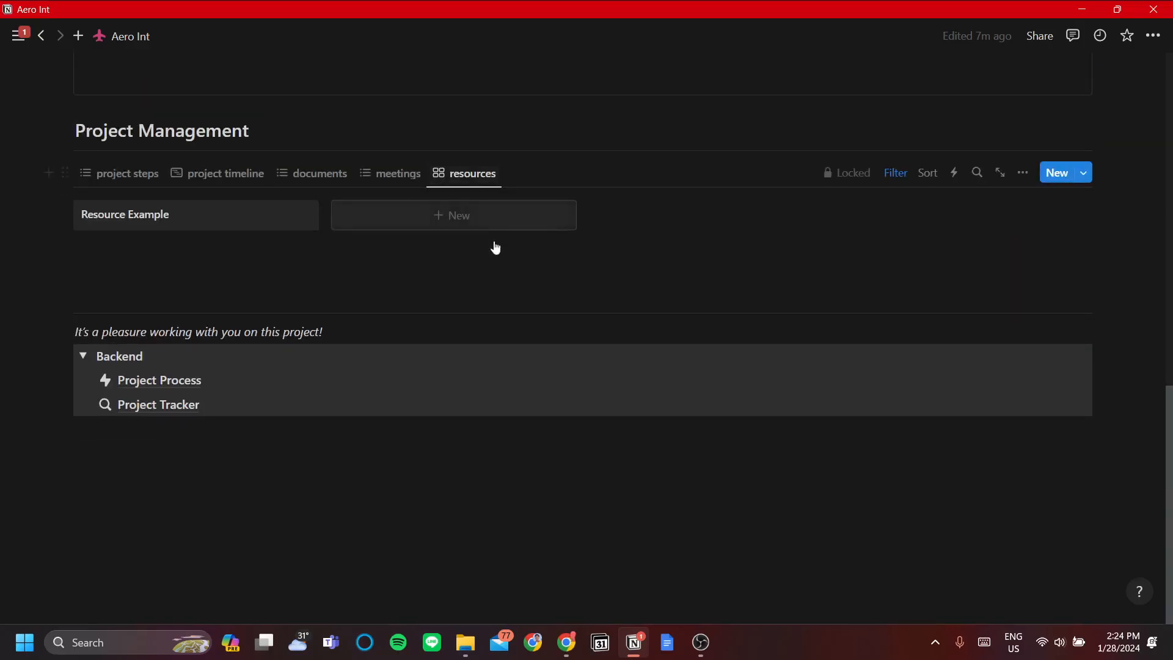
left_click(98, 175)
scroll(323, 415, "up", 2)
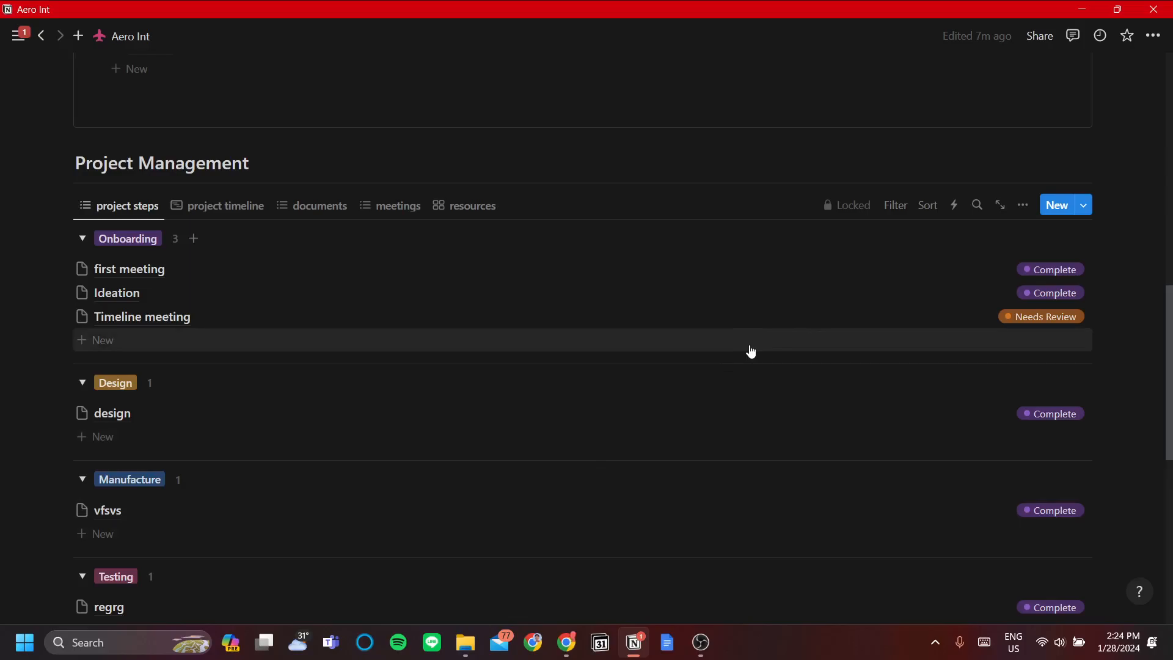
scroll(751, 351, "up", 10)
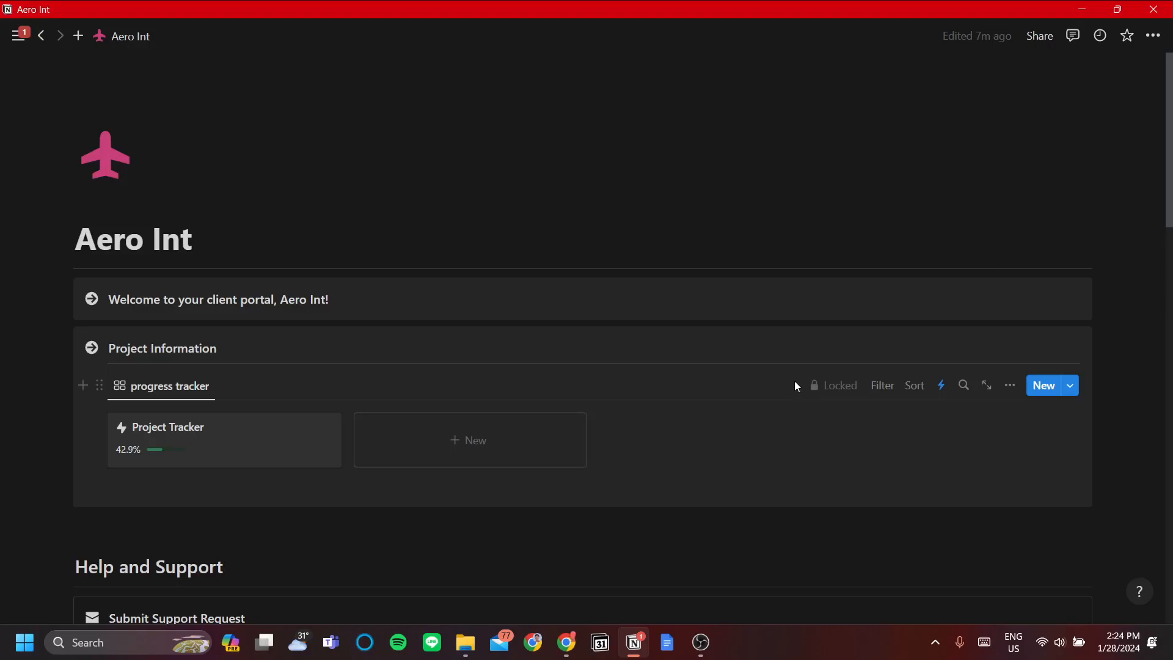
Open the Client management page and rename the Clients table's Name column to Projects.
mouse_move(22, 37)
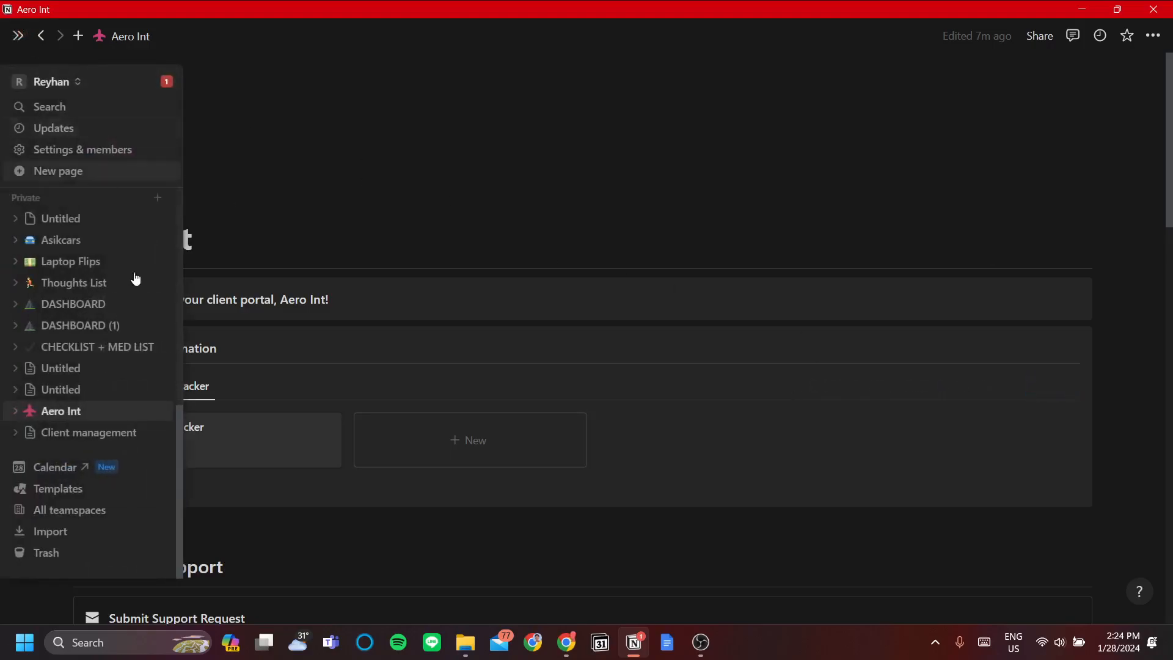
left_click(95, 435)
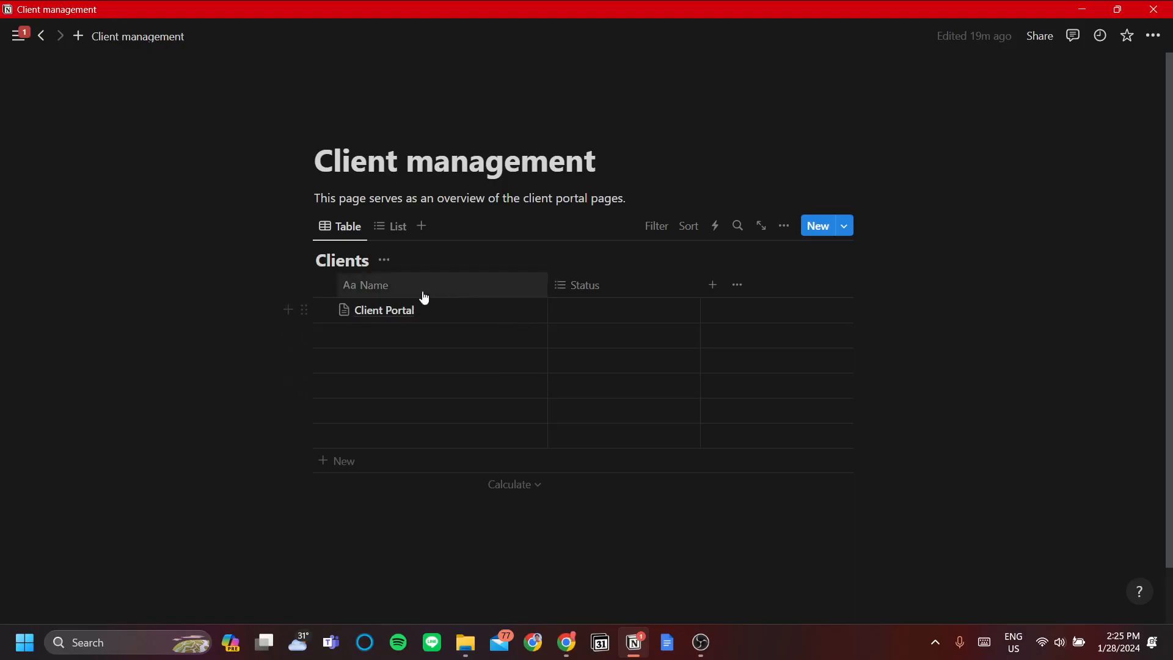
left_click(404, 286)
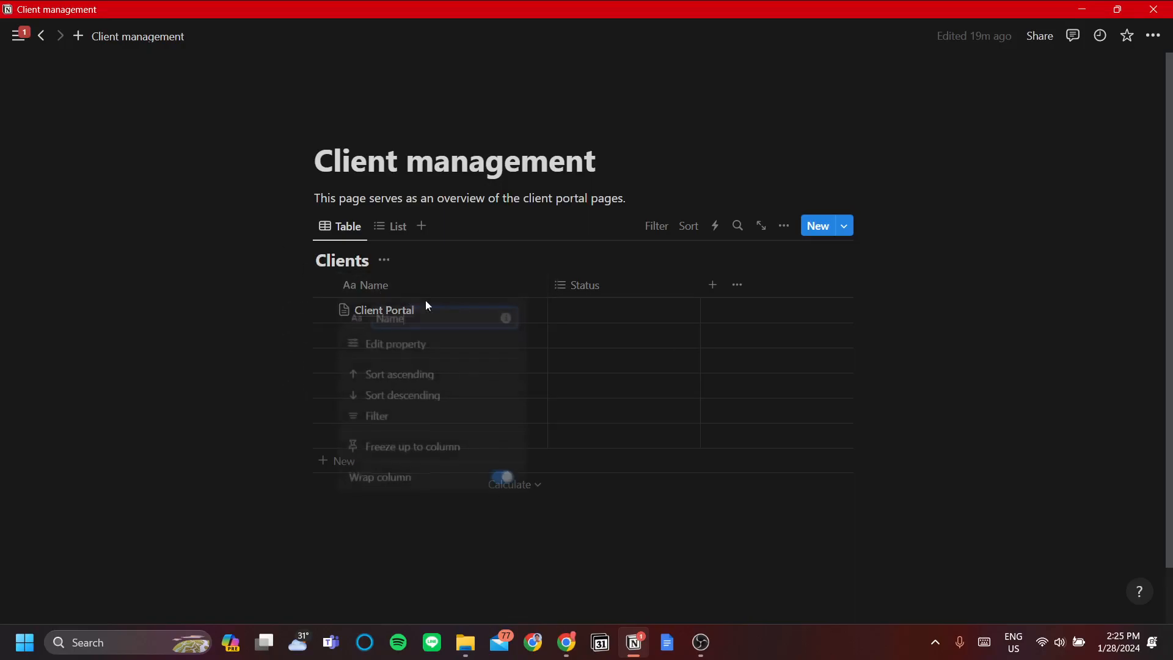
key("ctrl+a")
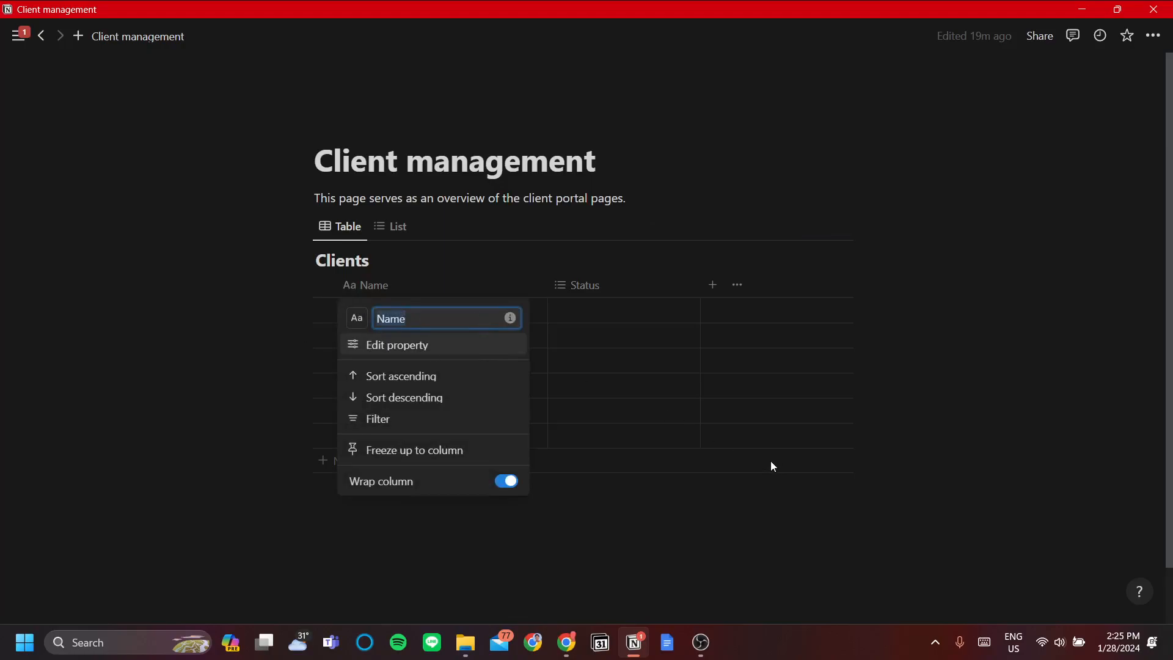
type("Projects")
key("Return")
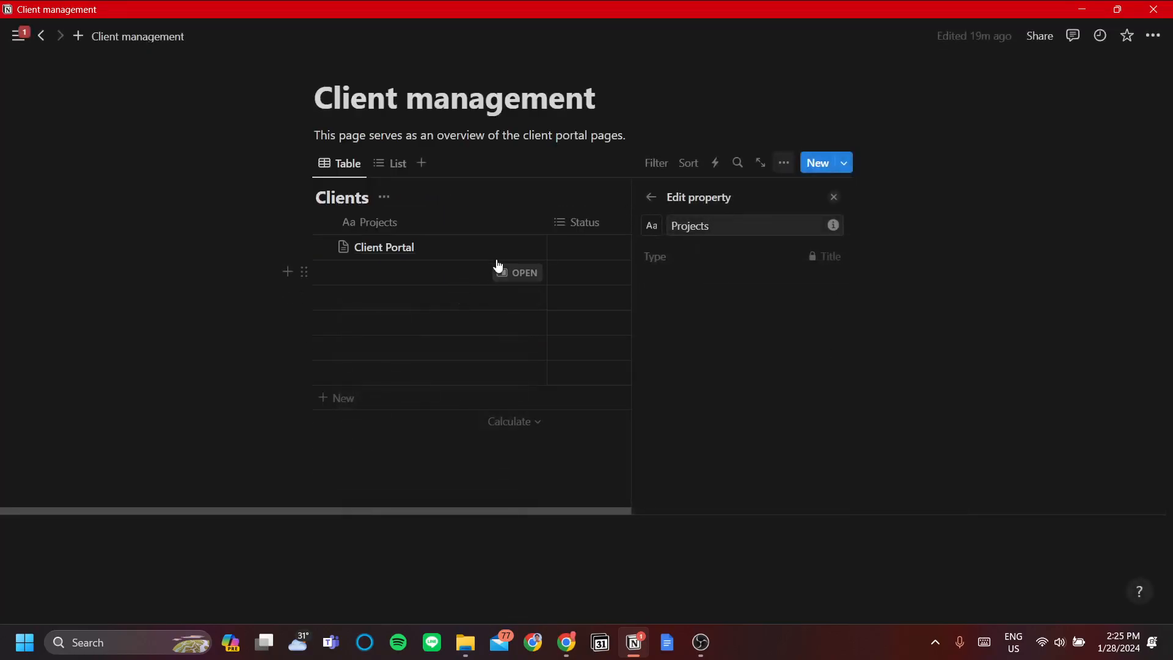
Open the Client Portal entry from the Clients table, review its page contents, and close the preview.
left_click(514, 250)
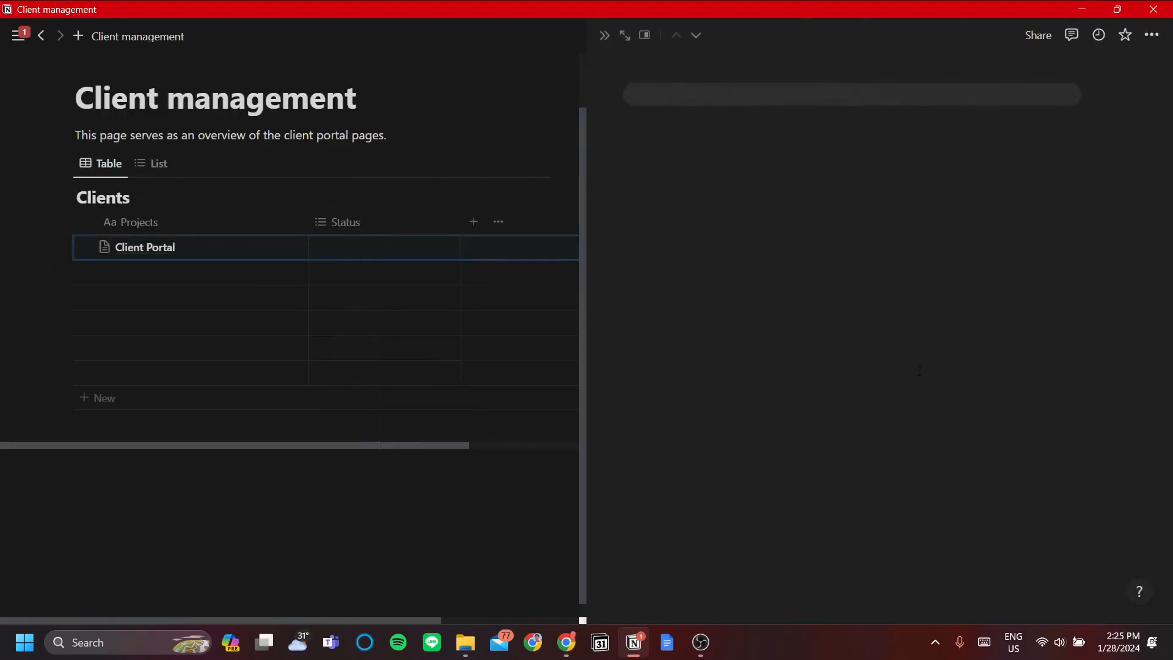
scroll(903, 275, "down", 15)
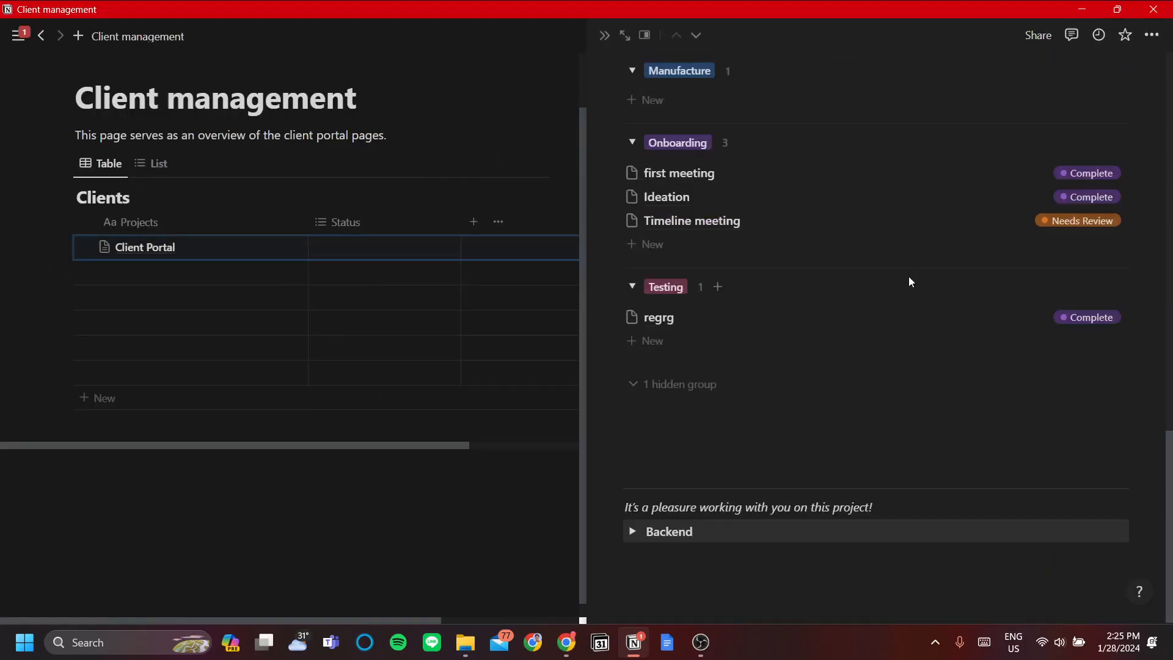
scroll(917, 281, "up", 4)
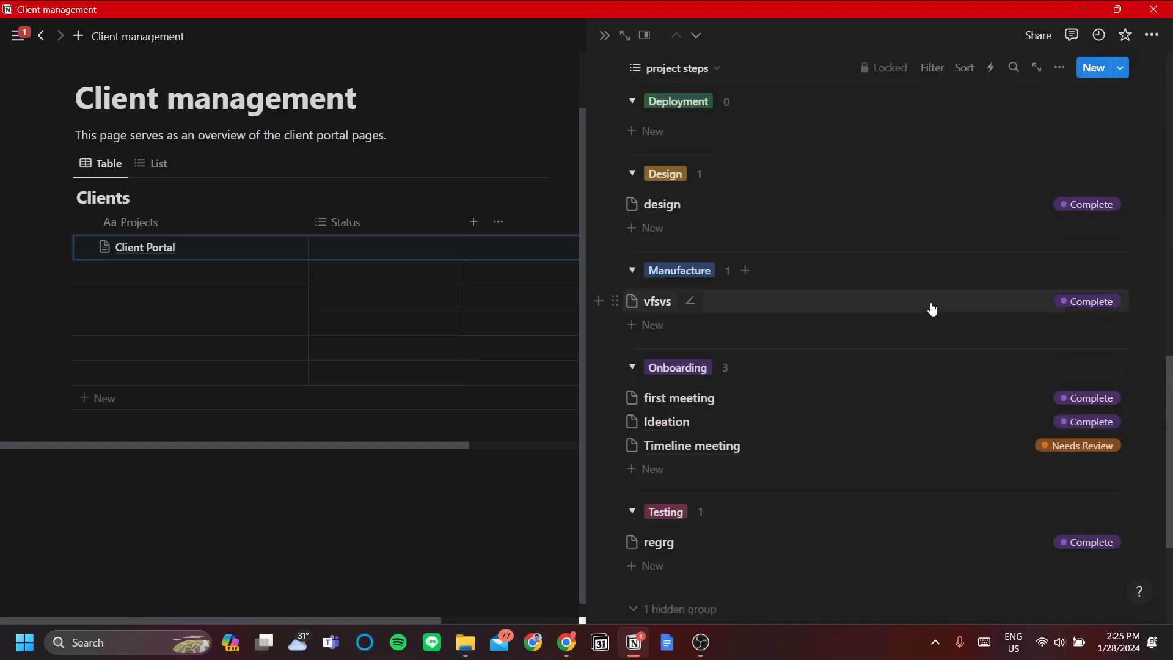
scroll(946, 338, "up", 10)
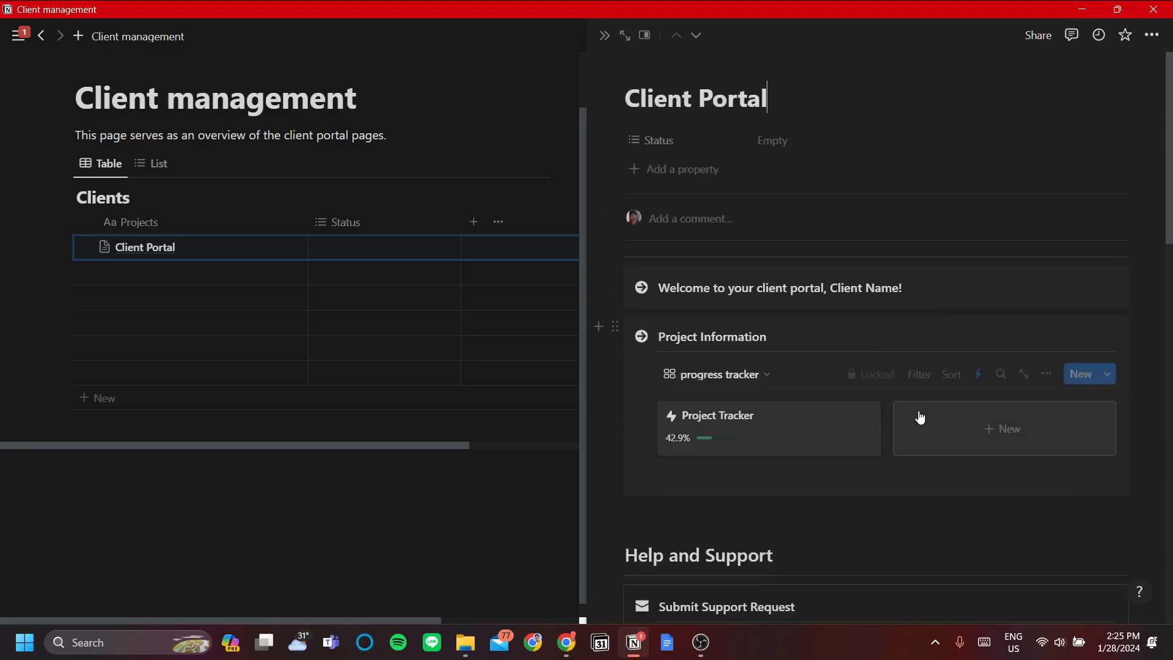
left_click(604, 37)
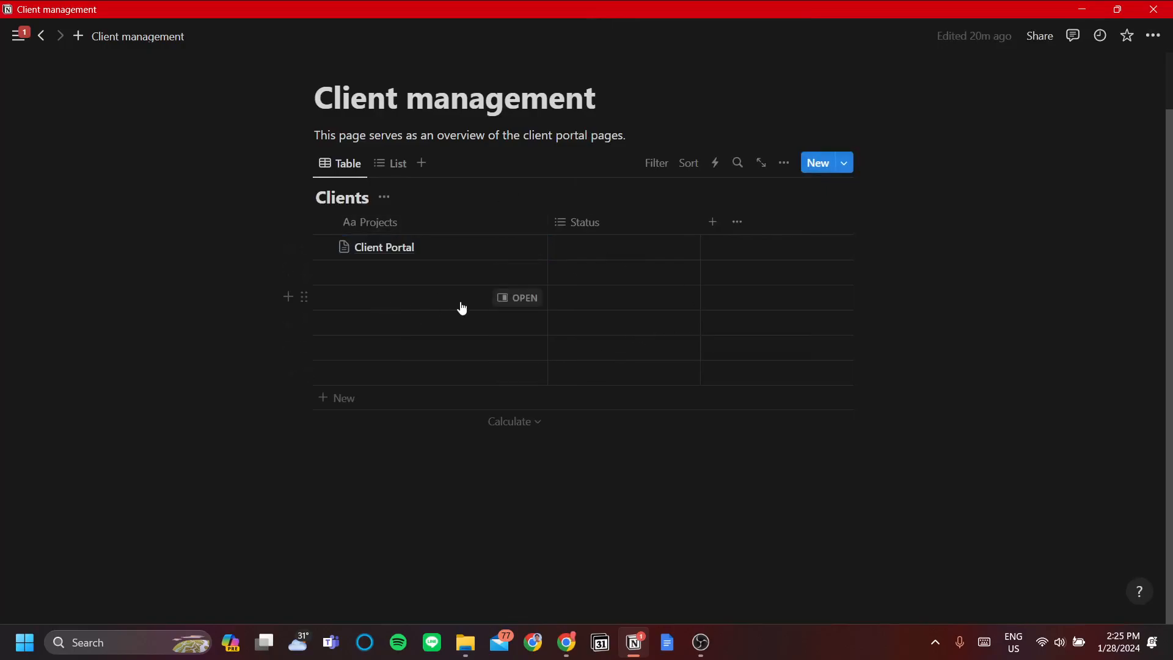
Rename the Client Portal entry in the Clients table as Aero Int.
left_click(428, 247)
key("ctrl+a")
type("A")
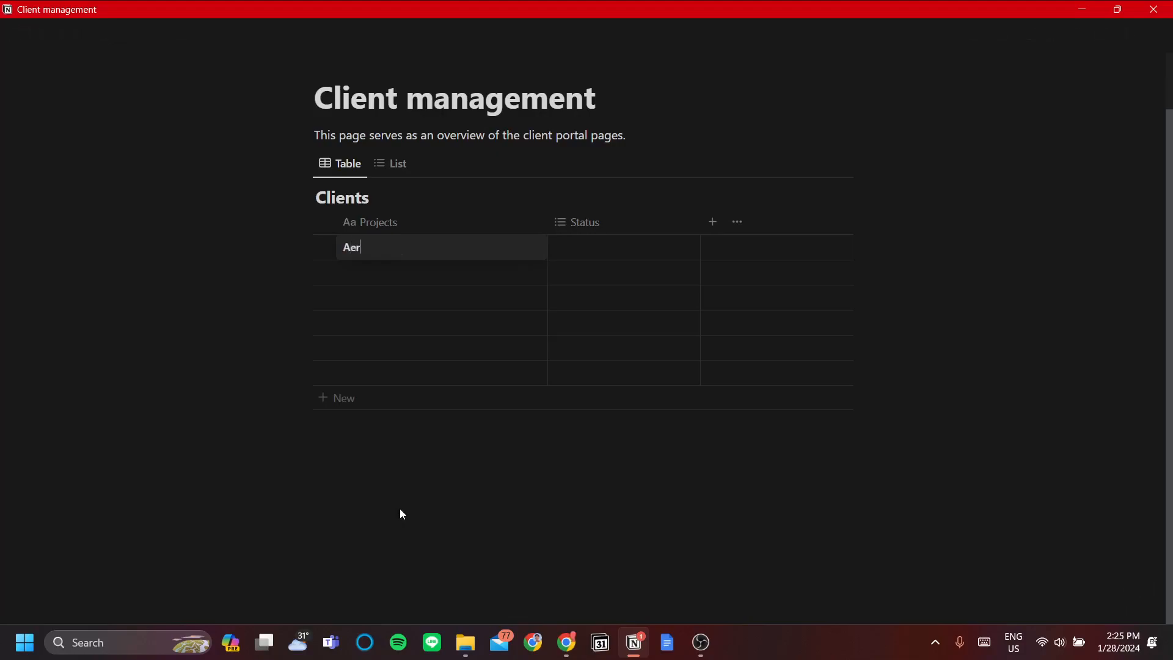
type("t")
key("Return")
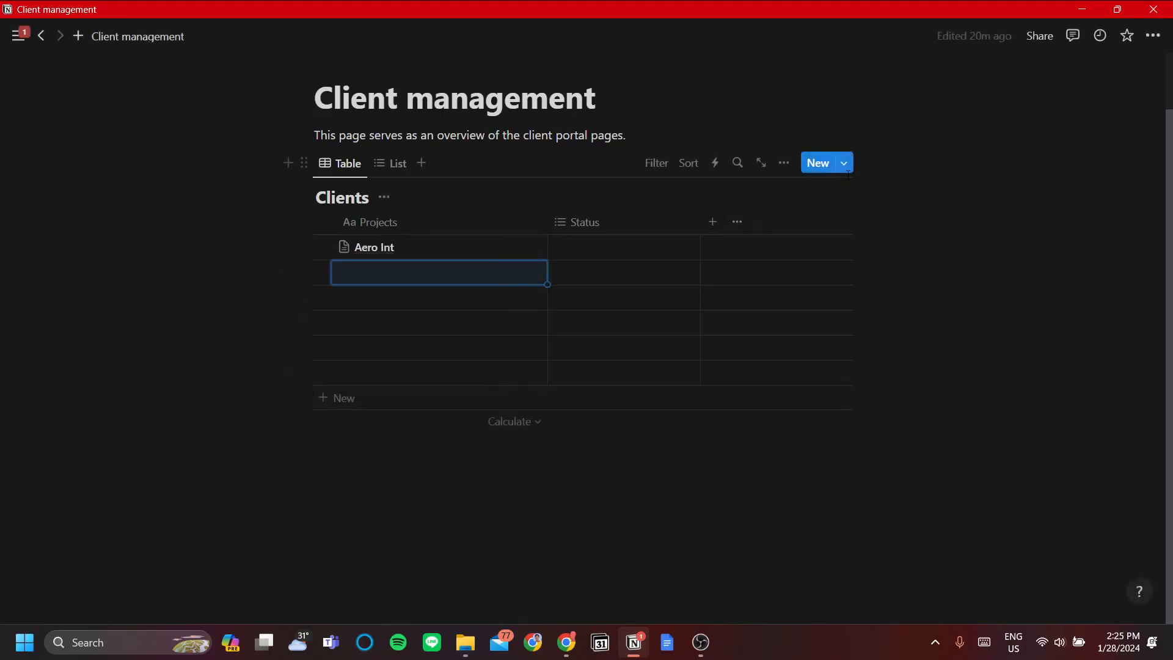
Add an entry to the Clients table from the Client Portal template, name it automobili, and close its preview.
left_click(843, 162)
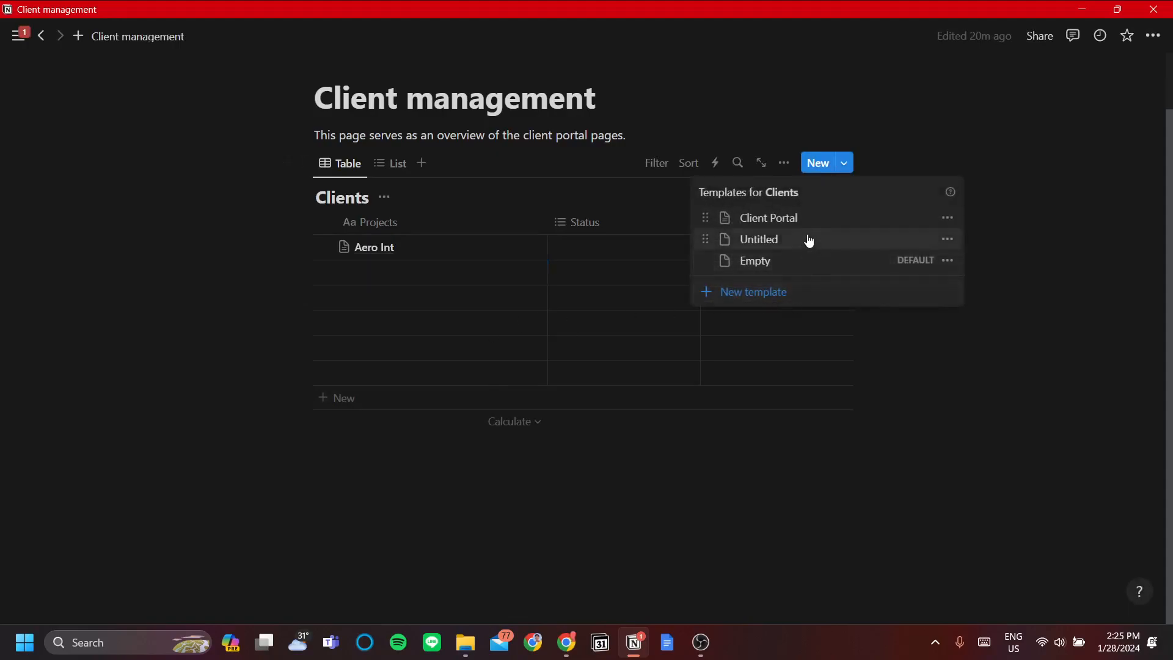
left_click(768, 218)
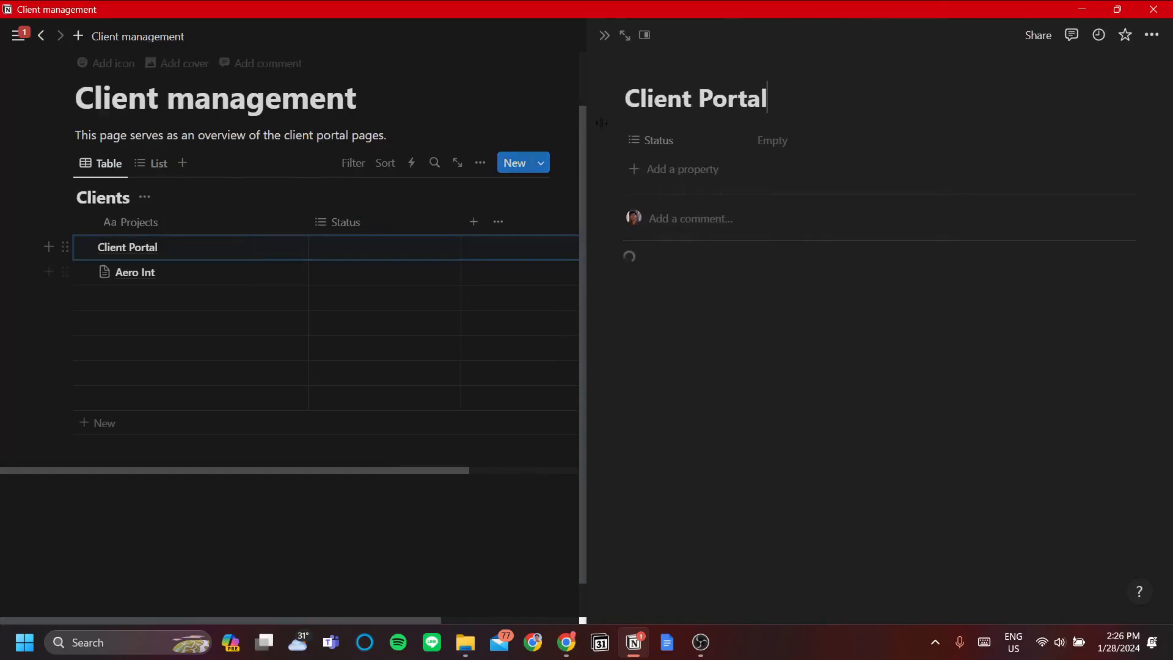
key("ctrl+a")
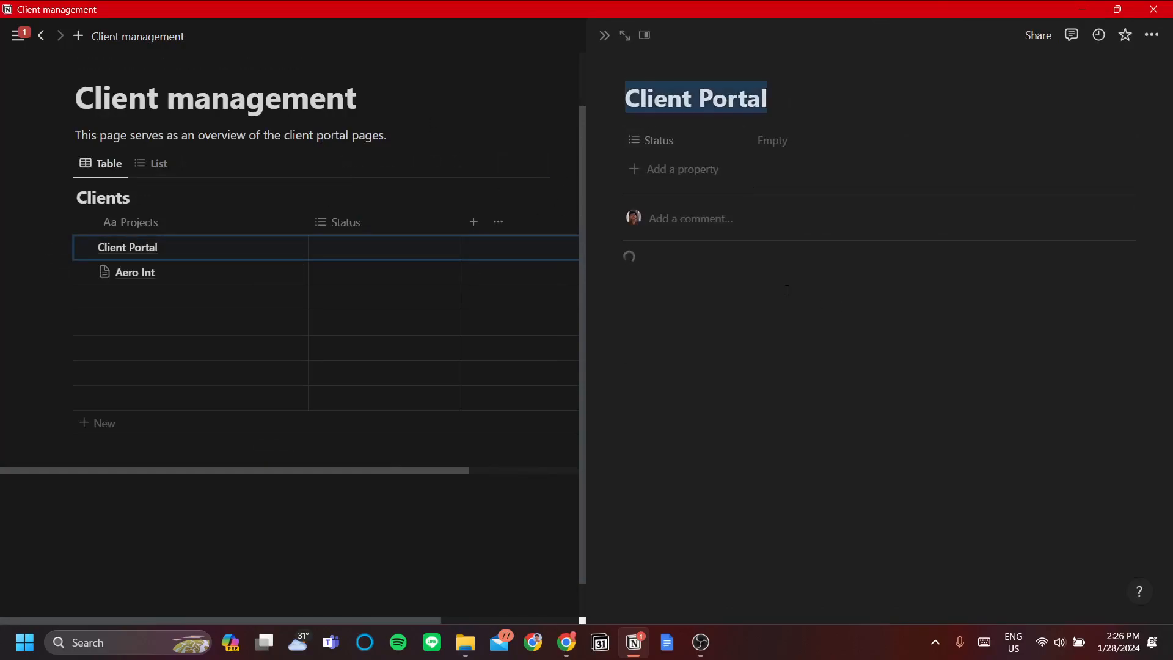
type("automobili")
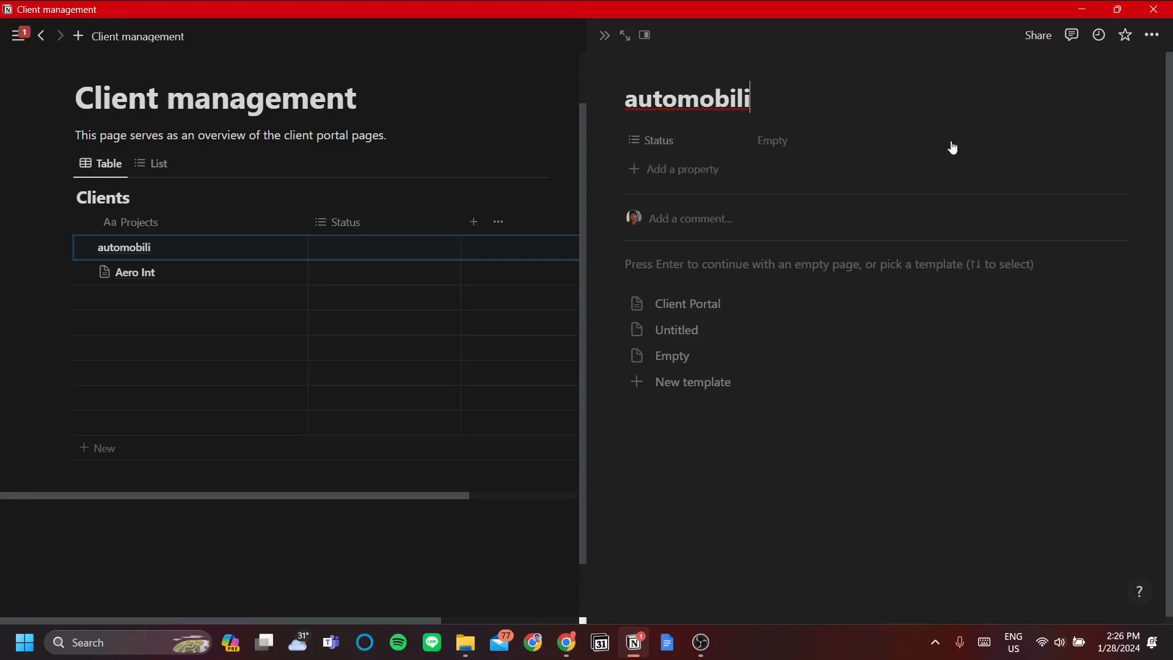
left_click(608, 41)
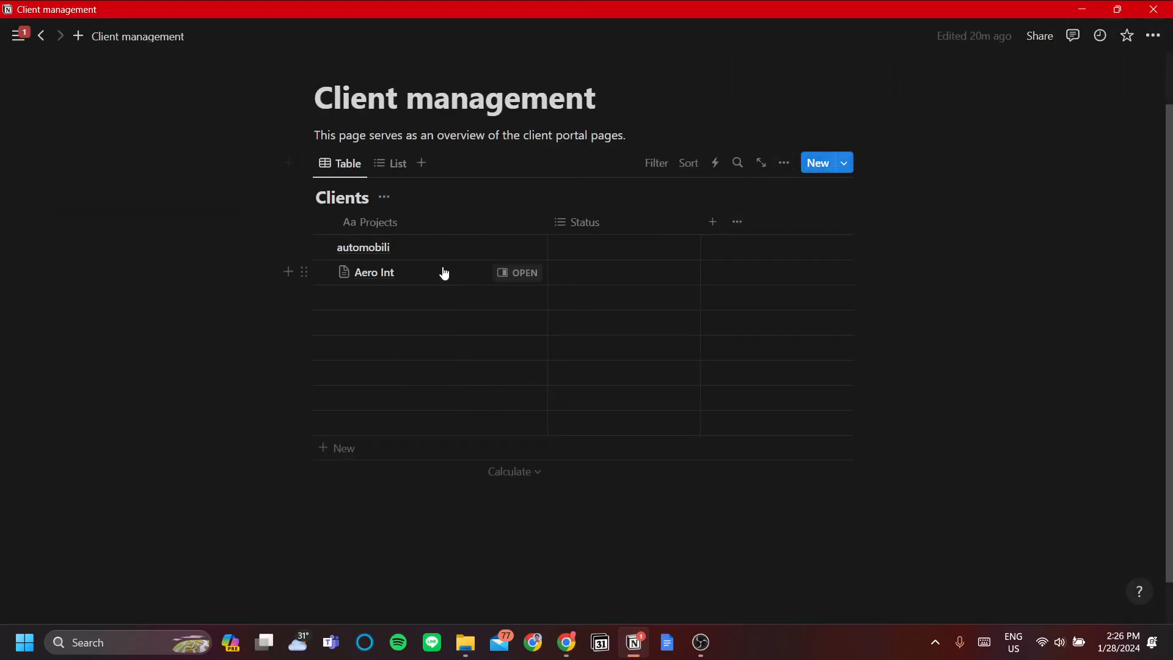
Copy the whole page content of Aero Int into the automobili page and close the preview.
left_click(527, 274)
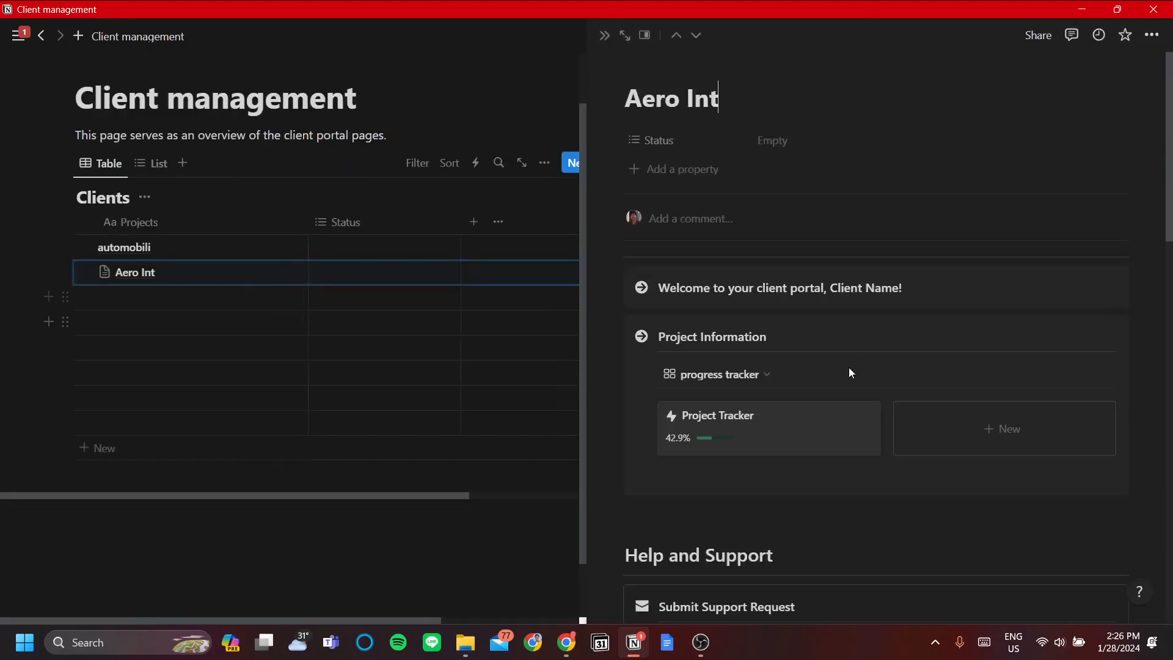
key("ctrl+a")
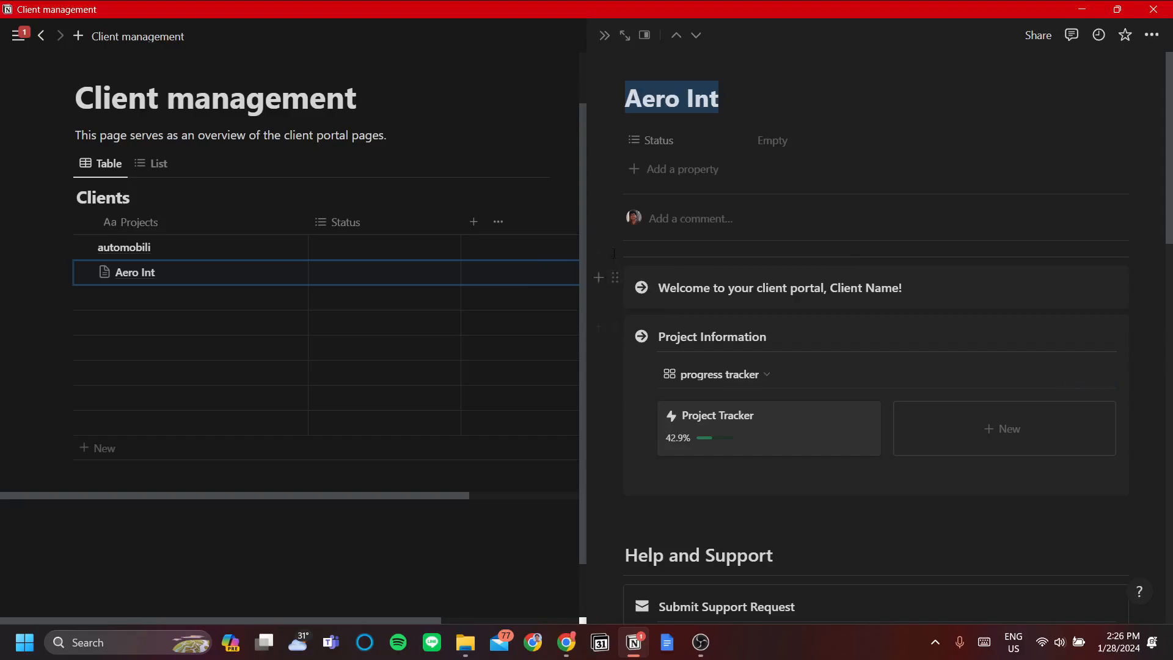
left_click_drag(597, 250, 935, 570)
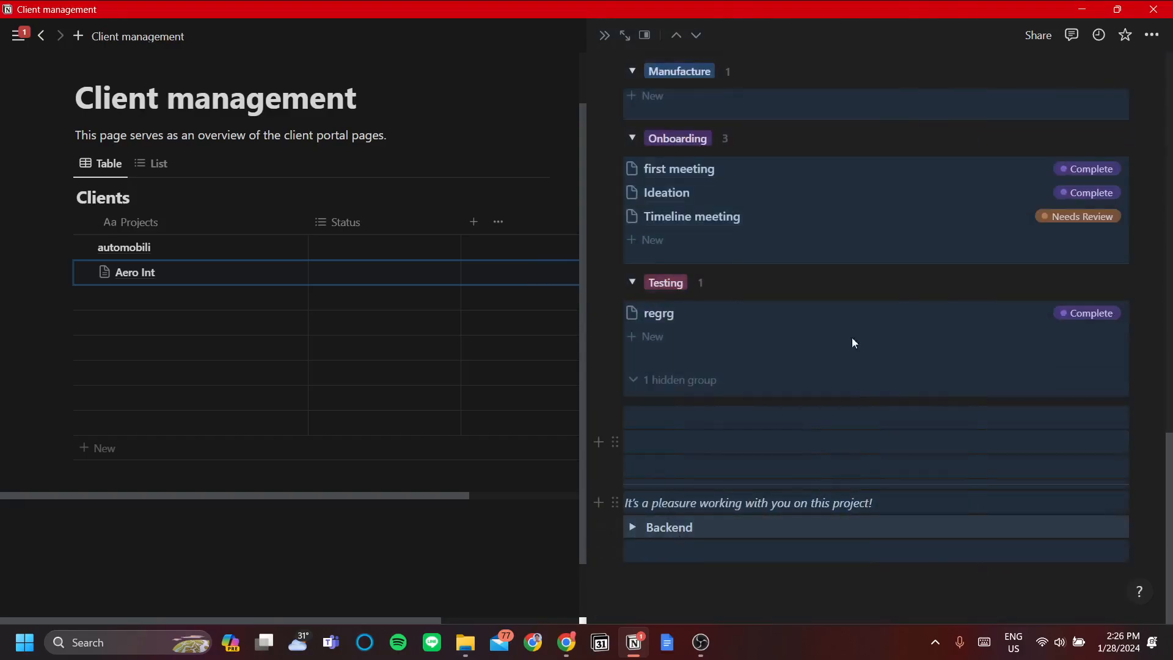
left_click(271, 248)
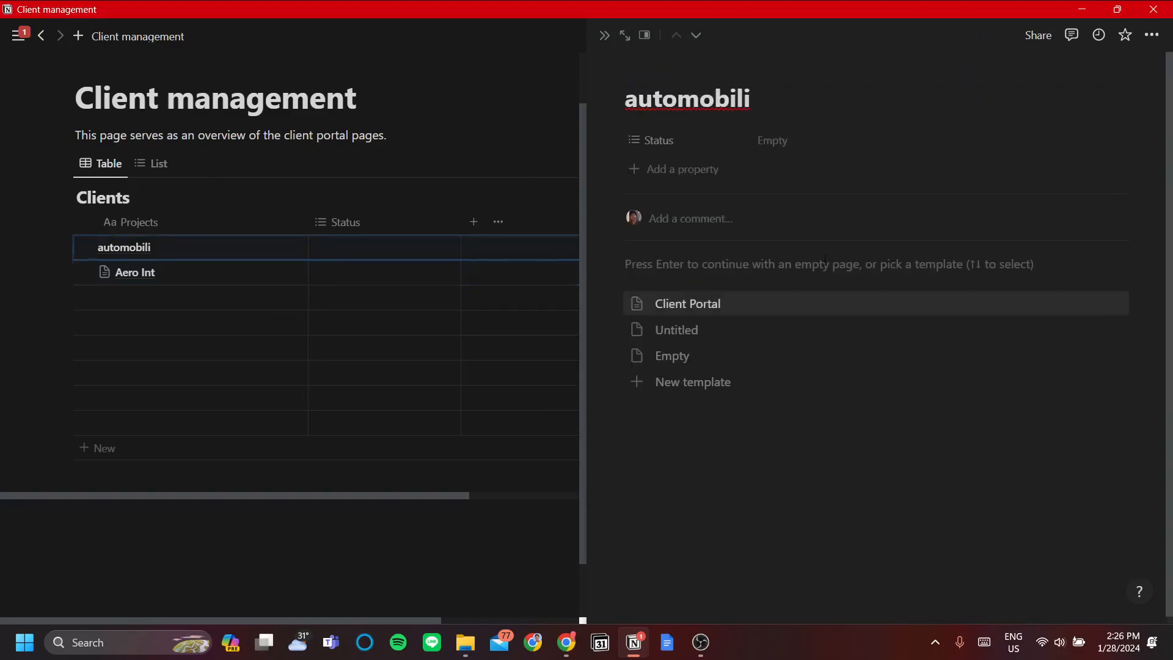
key("Return")
key("ctrl+v")
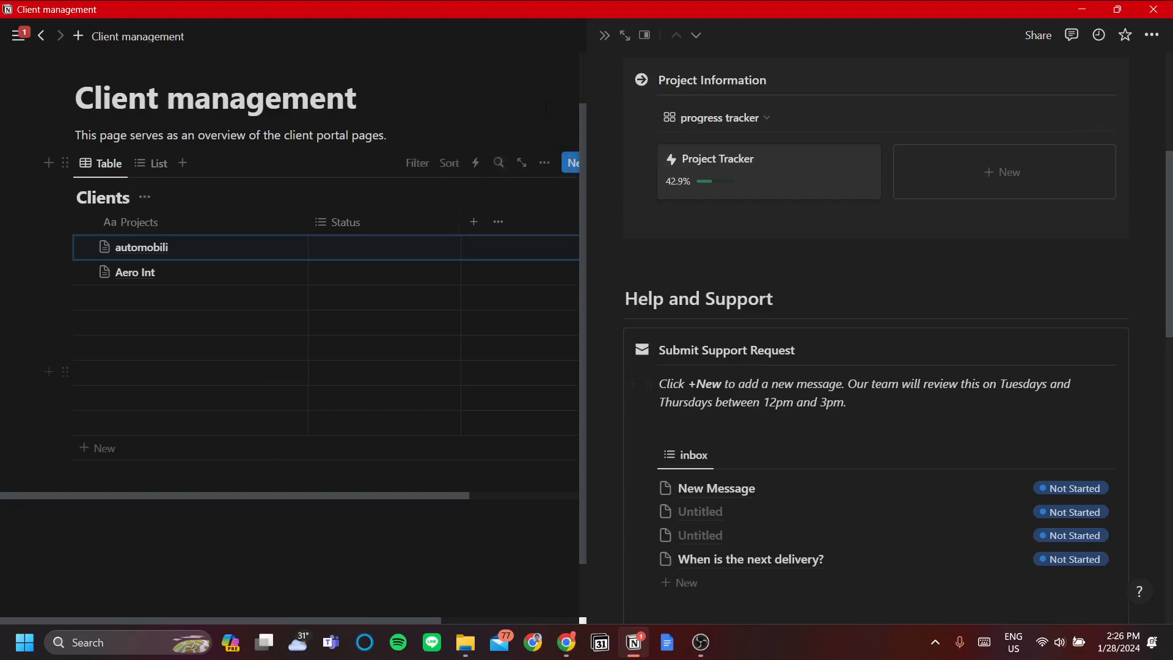
left_click(426, 286)
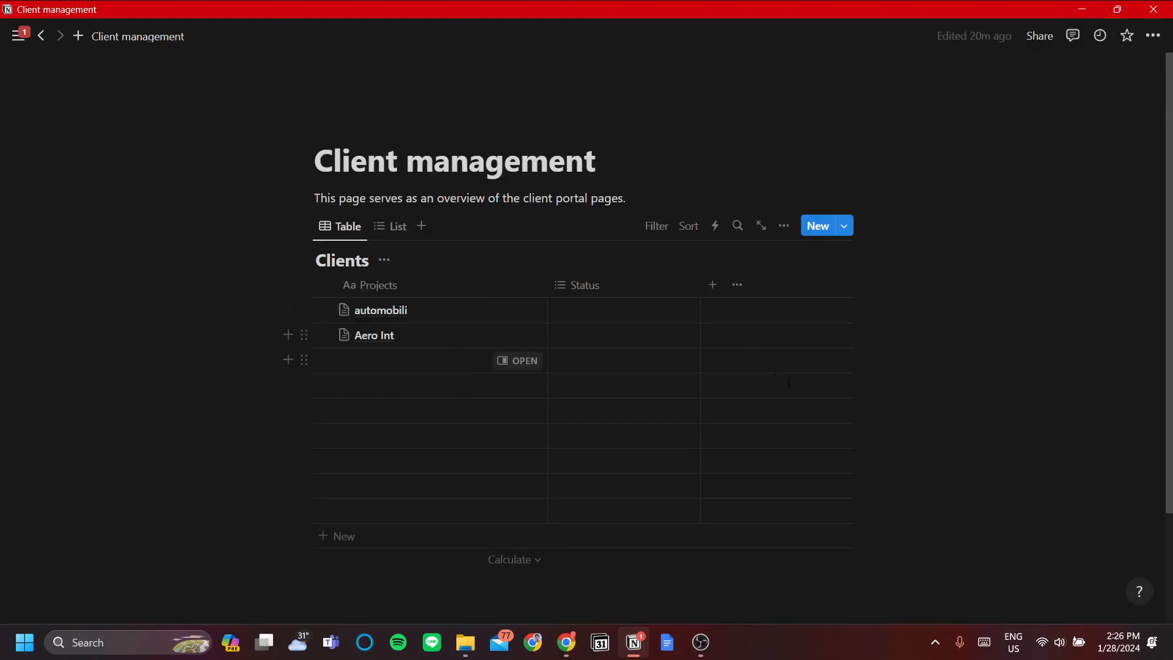
Open the Clients table's Client Portal template for editing, review its contents down to the project steps, and close it.
left_click(844, 226)
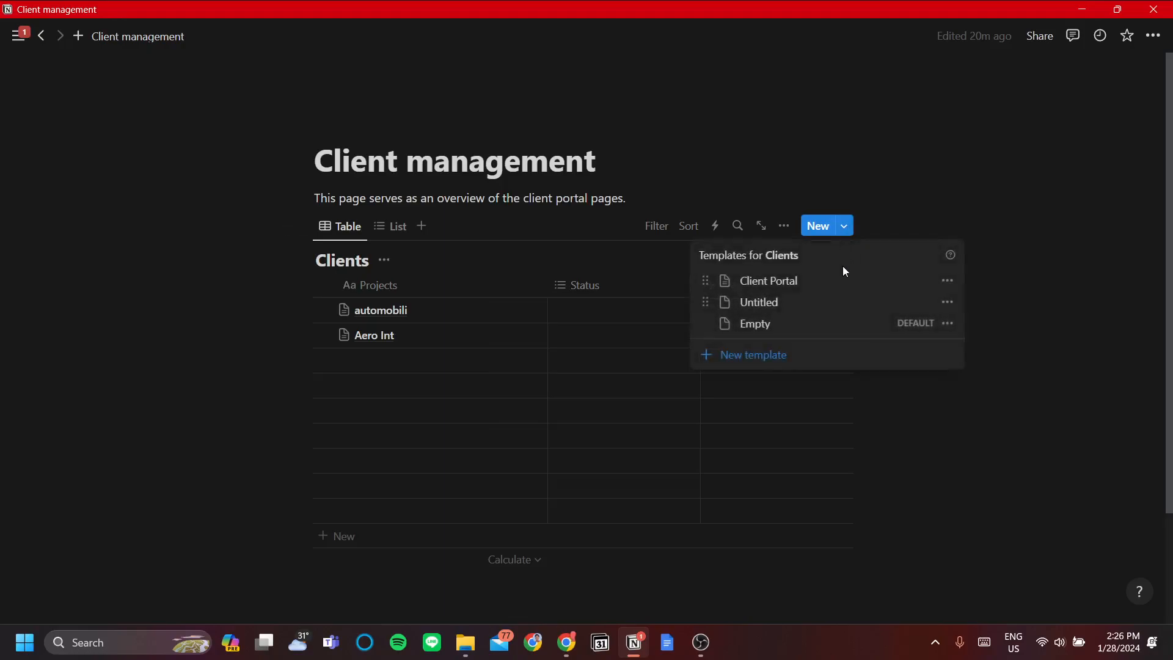
left_click(947, 281)
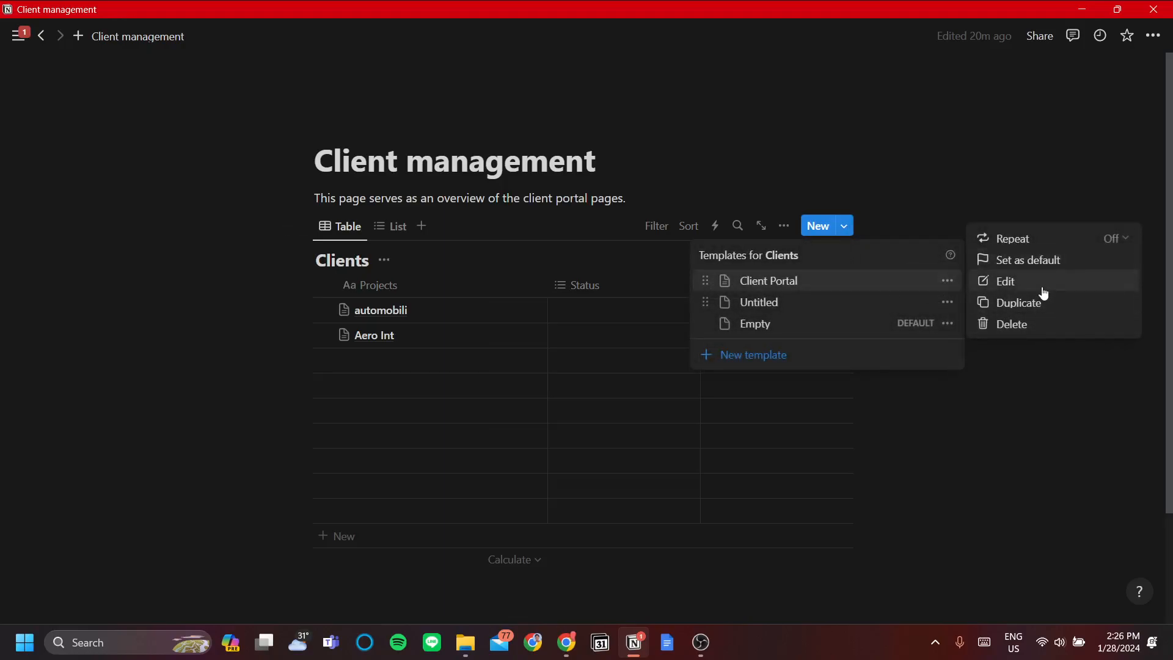
left_click(1006, 281)
scroll(863, 399, "down", 3)
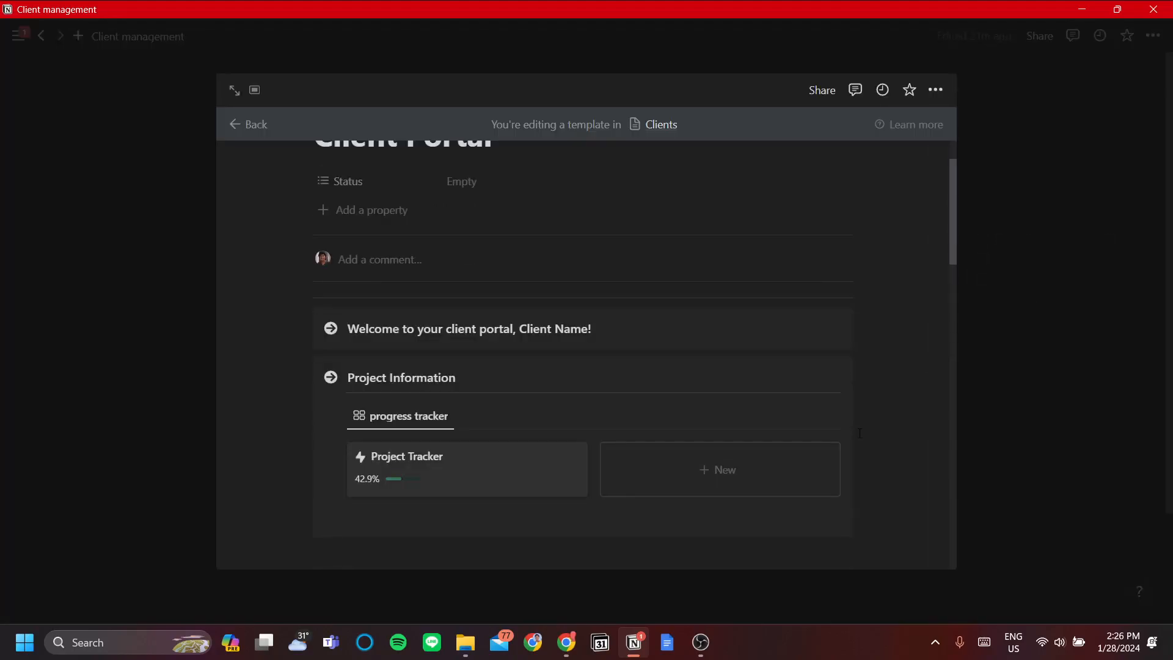
scroll(863, 400, "up", 3)
scroll(703, 364, "down", 1)
scroll(601, 347, "down", 2)
scroll(623, 395, "up", 3)
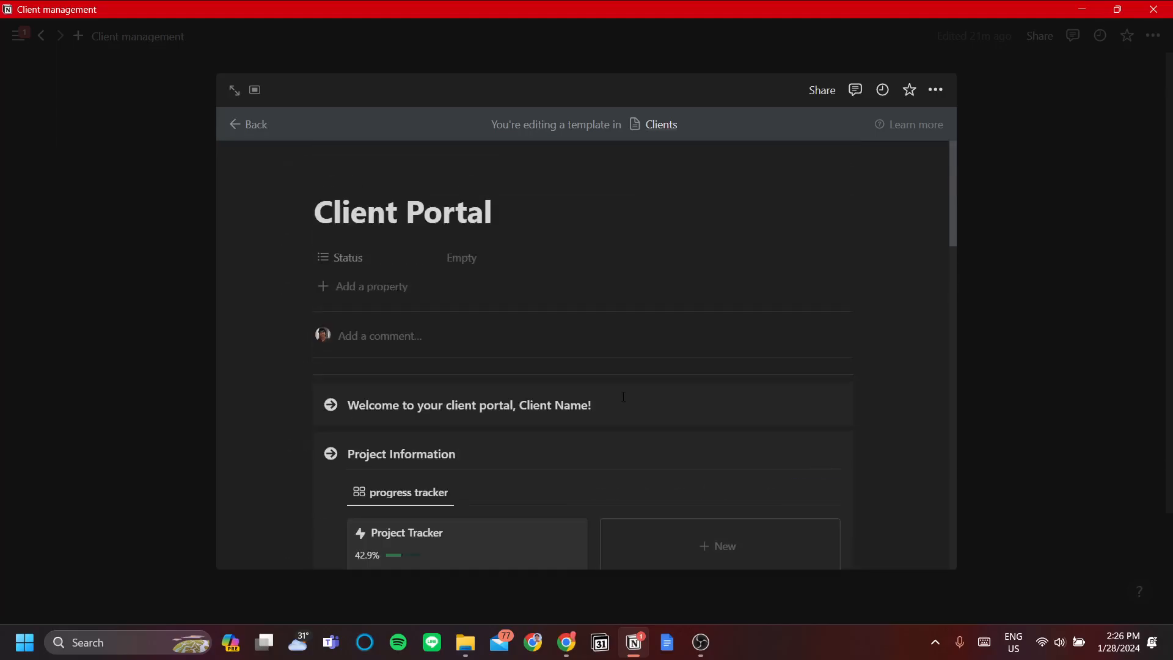
scroll(634, 387, "down", 2)
scroll(631, 387, "up", 2)
scroll(660, 342, "down", 4)
scroll(682, 302, "down", 10)
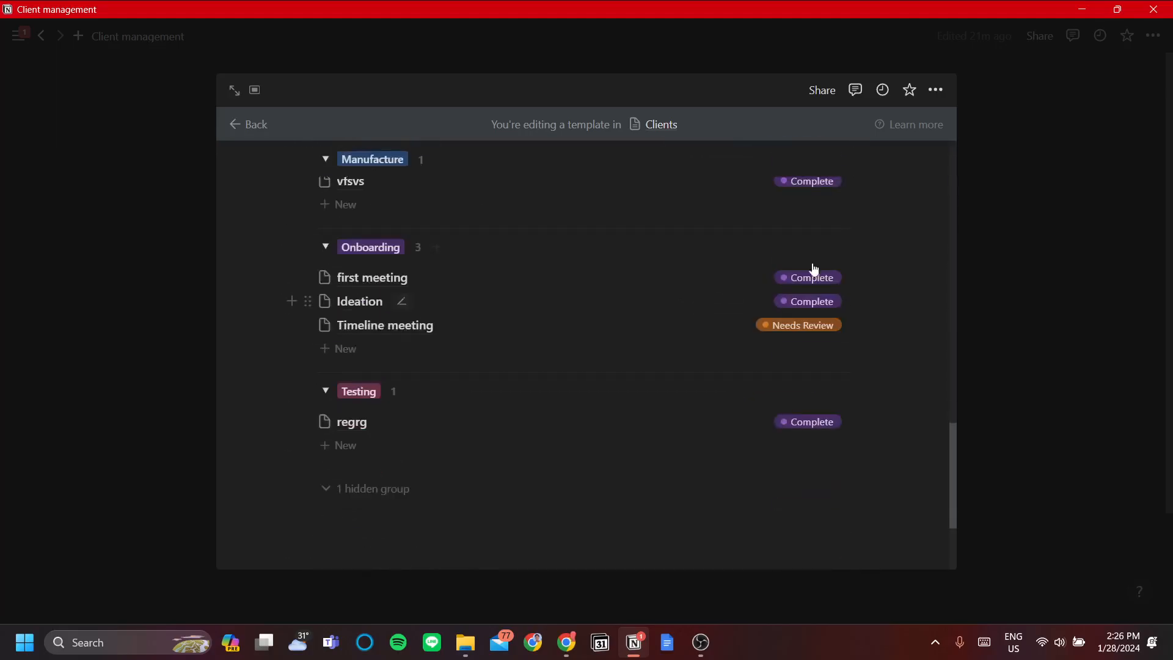
left_click(1130, 234)
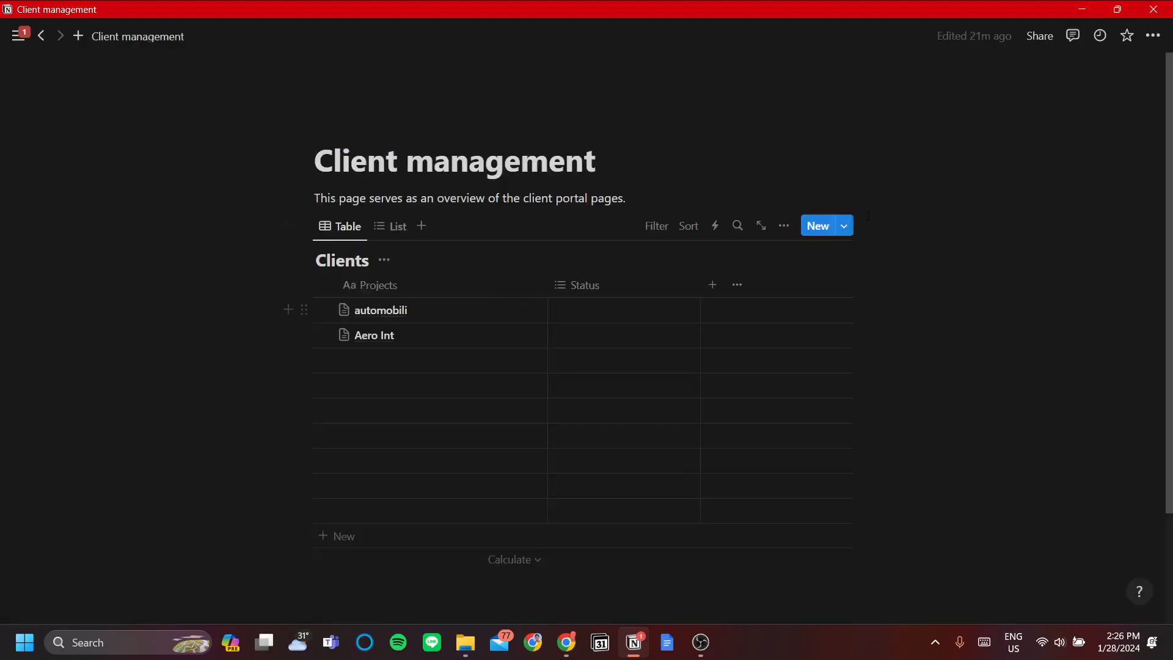
Create a new template for the Clients table titled new Client with an empty page body, and close it.
left_click(845, 231)
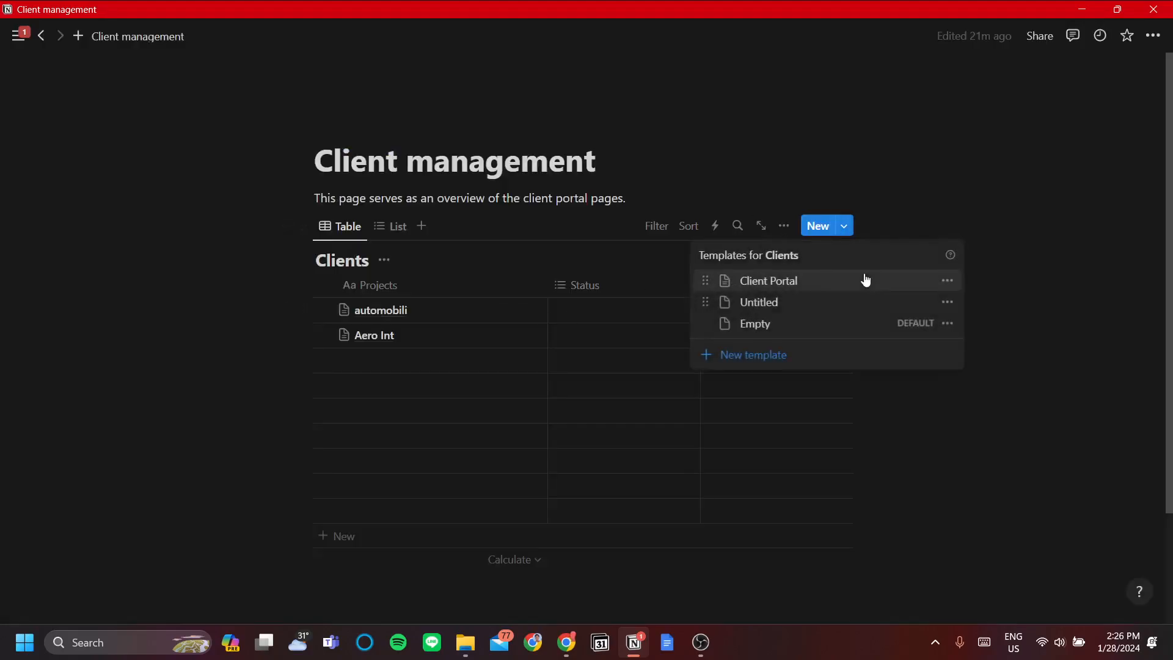
left_click(763, 357)
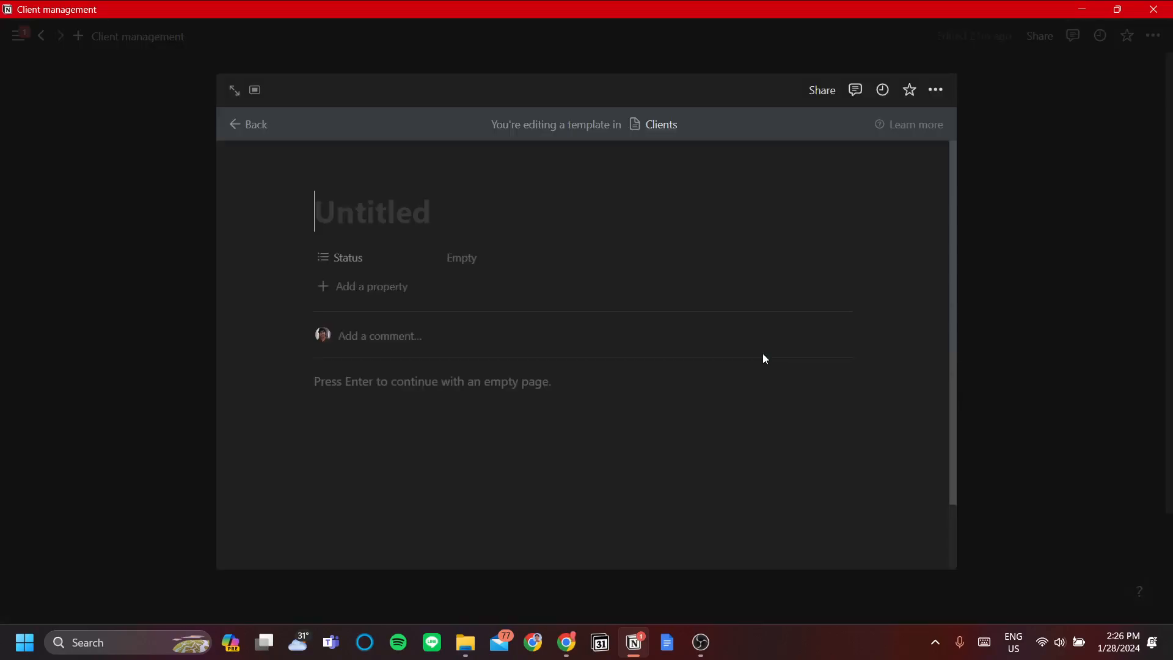
type("Clie")
key("ctrl+a")
type("new ")
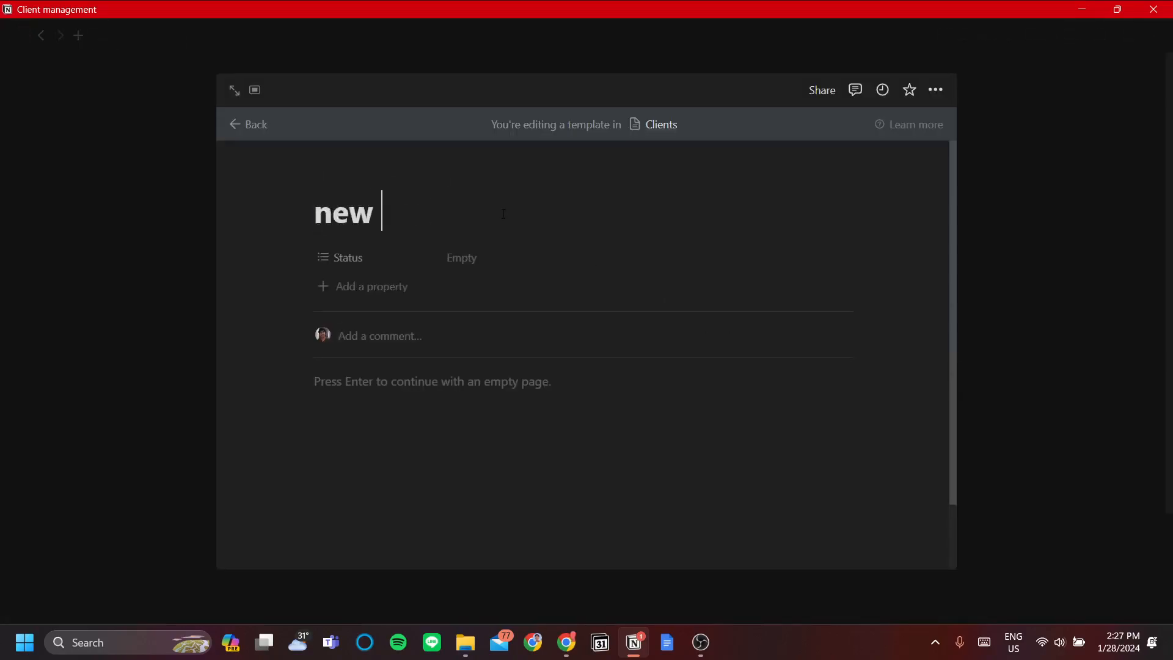
type("Client")
key("Return")
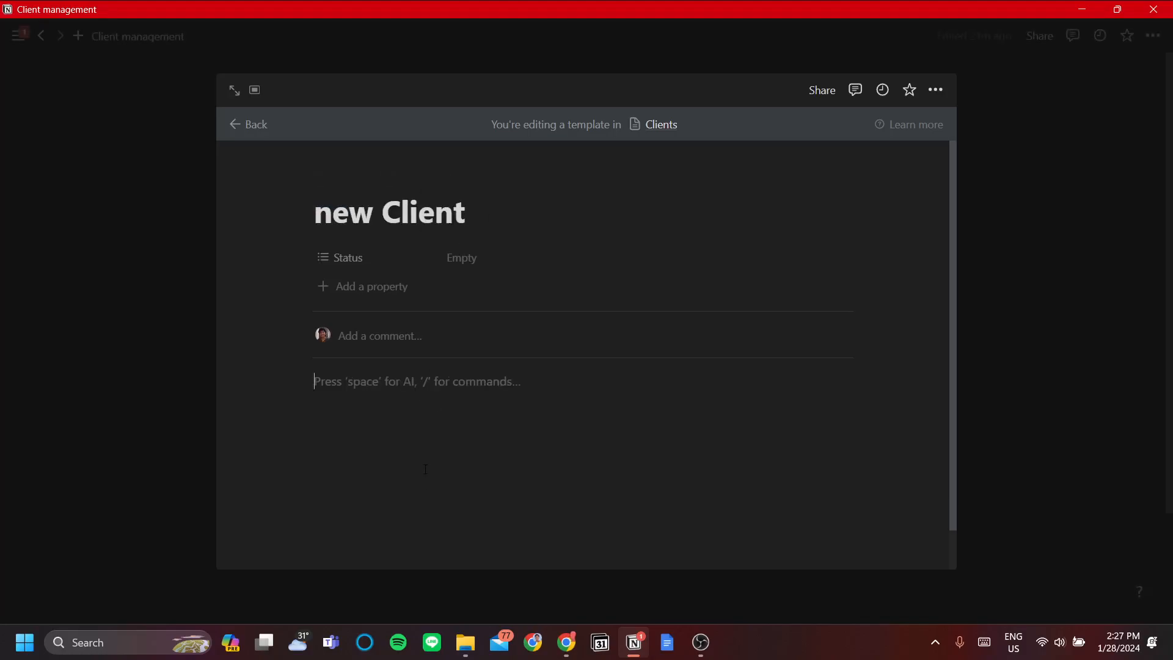
left_click(995, 359)
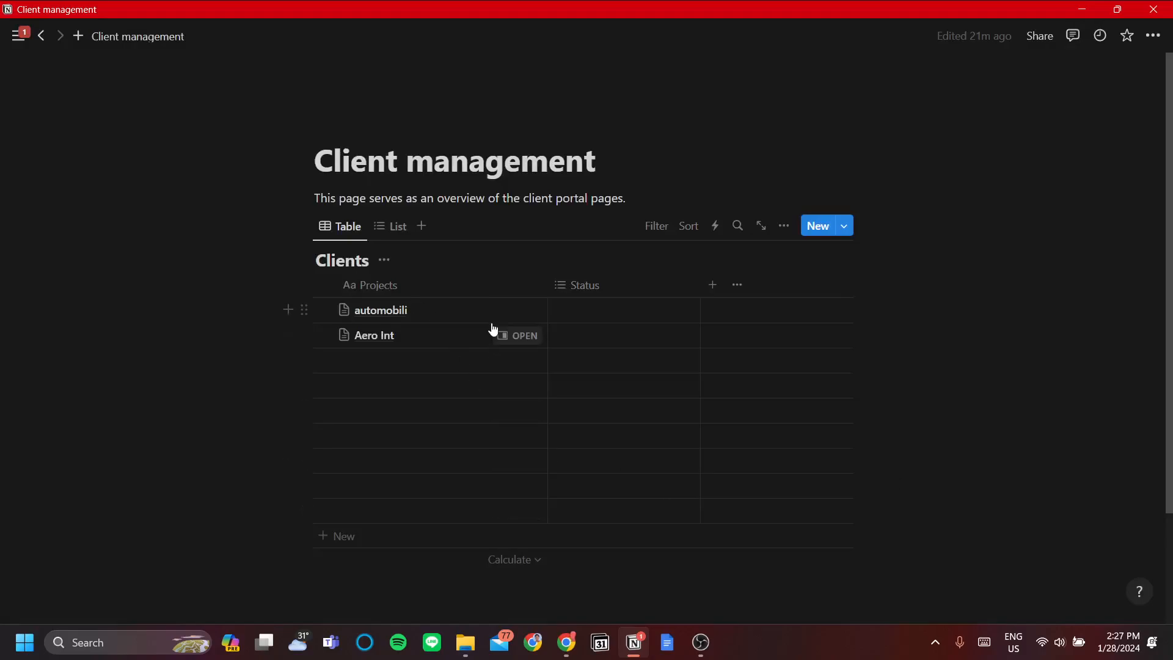
Copy the full page content of automobili and paste it into the new Client template.
left_click(512, 316)
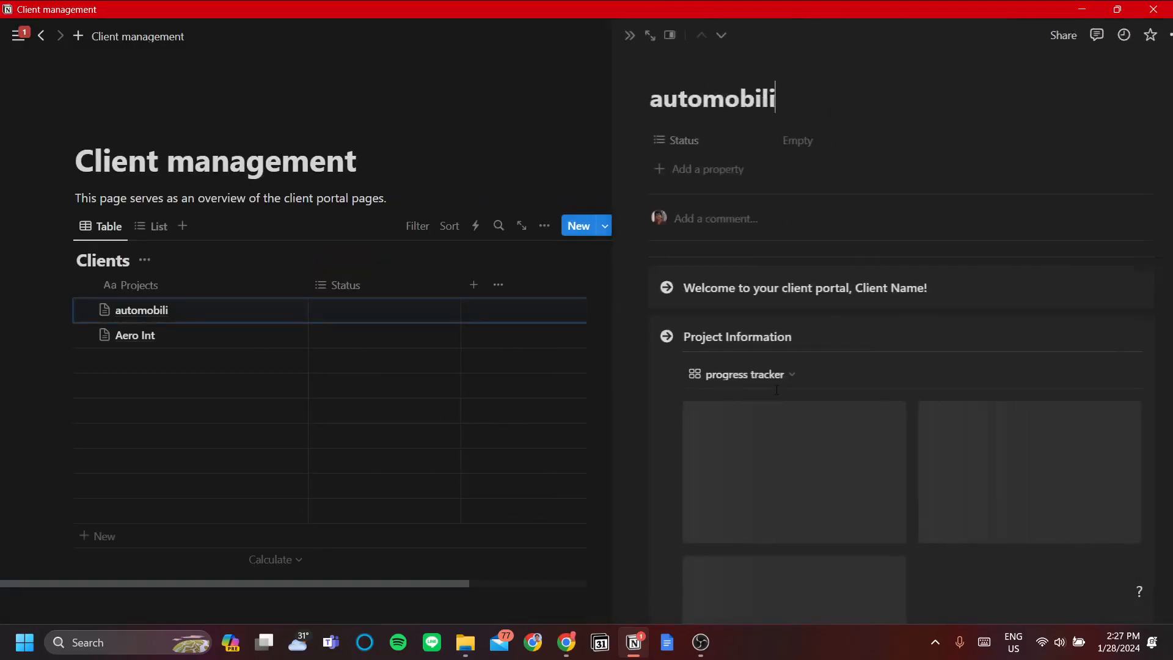
left_click_drag(598, 177, 1050, 551)
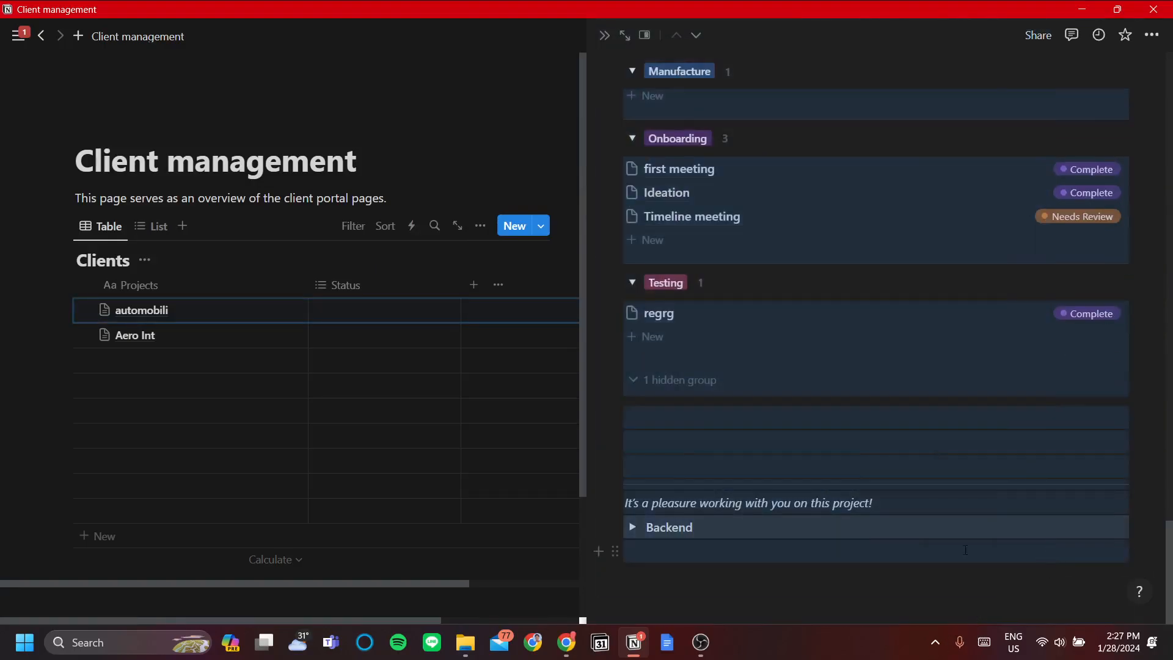
left_click(547, 229)
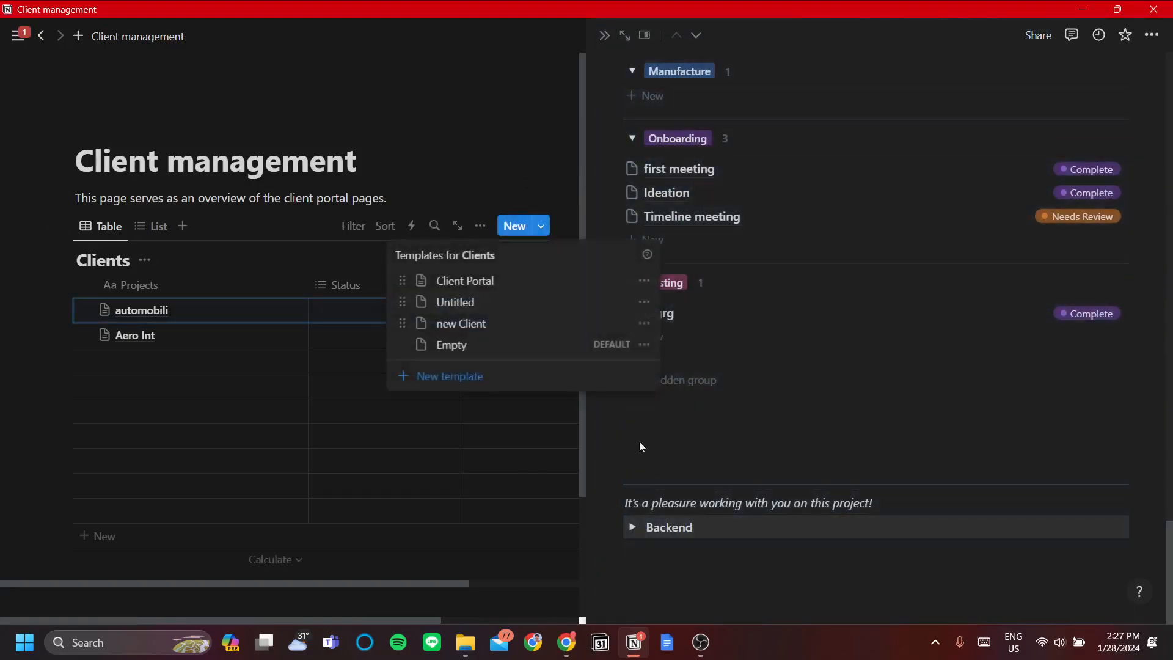
left_click(646, 324)
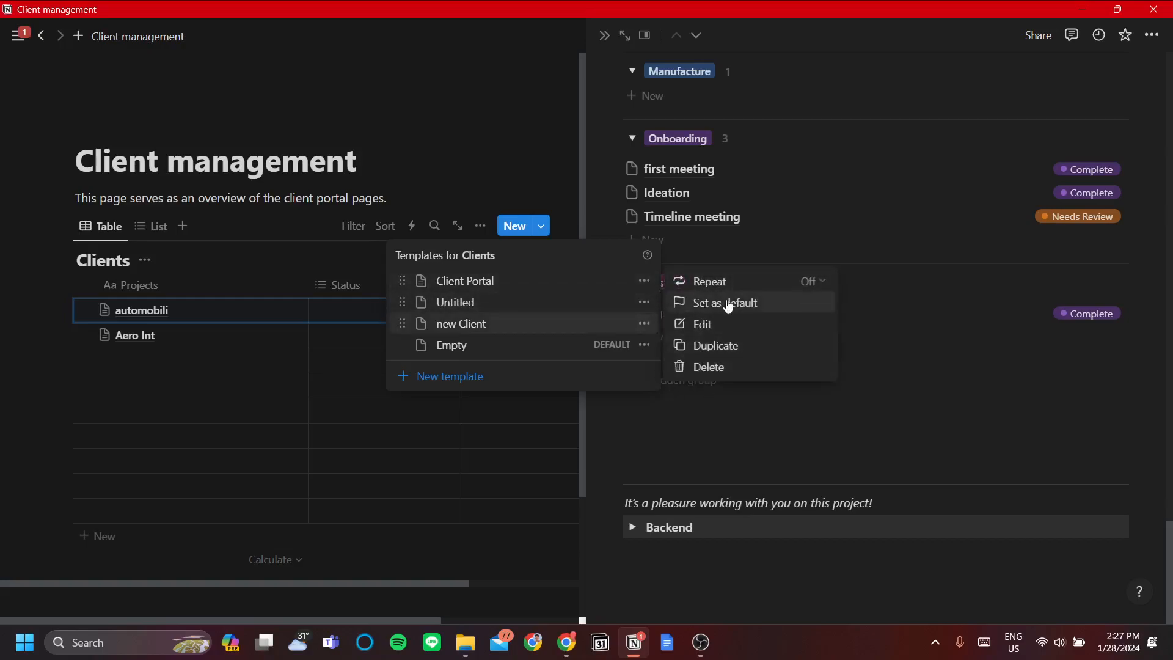
left_click(708, 324)
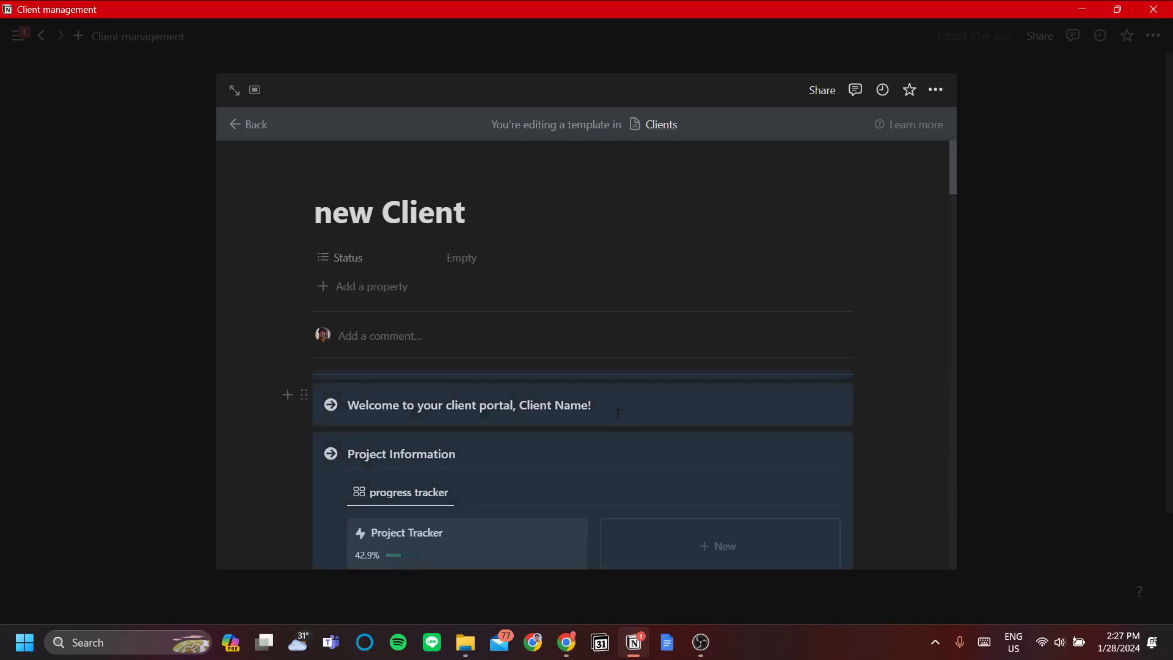
Look through the pasted content of the new Client template from the welcome section to the end of the page.
scroll(618, 414, "down", 10)
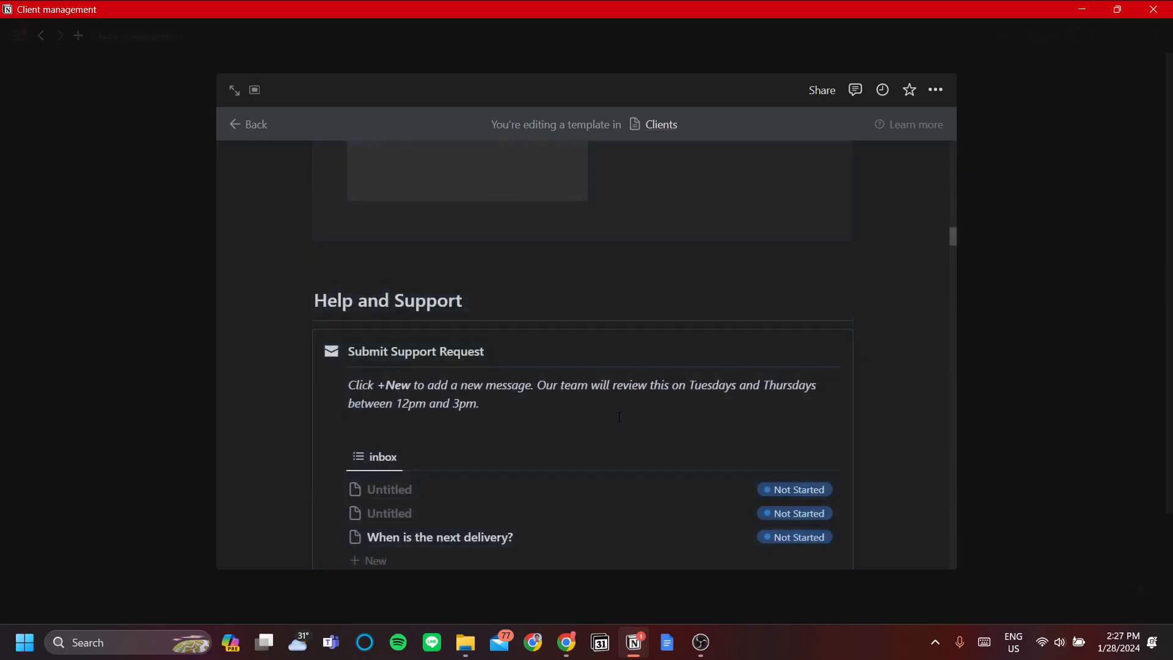
scroll(618, 416, "up", 20)
scroll(619, 417, "down", 8)
scroll(618, 412, "up", 5)
scroll(607, 412, "down", 10)
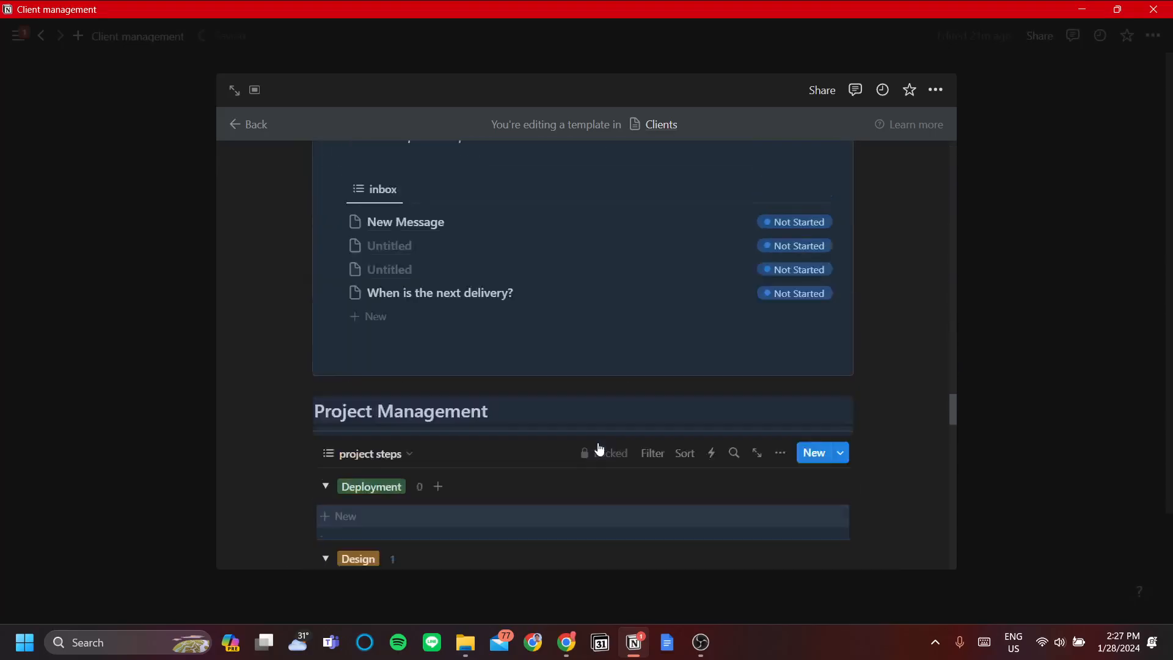
scroll(598, 444, "up", 5)
scroll(607, 453, "down", 10)
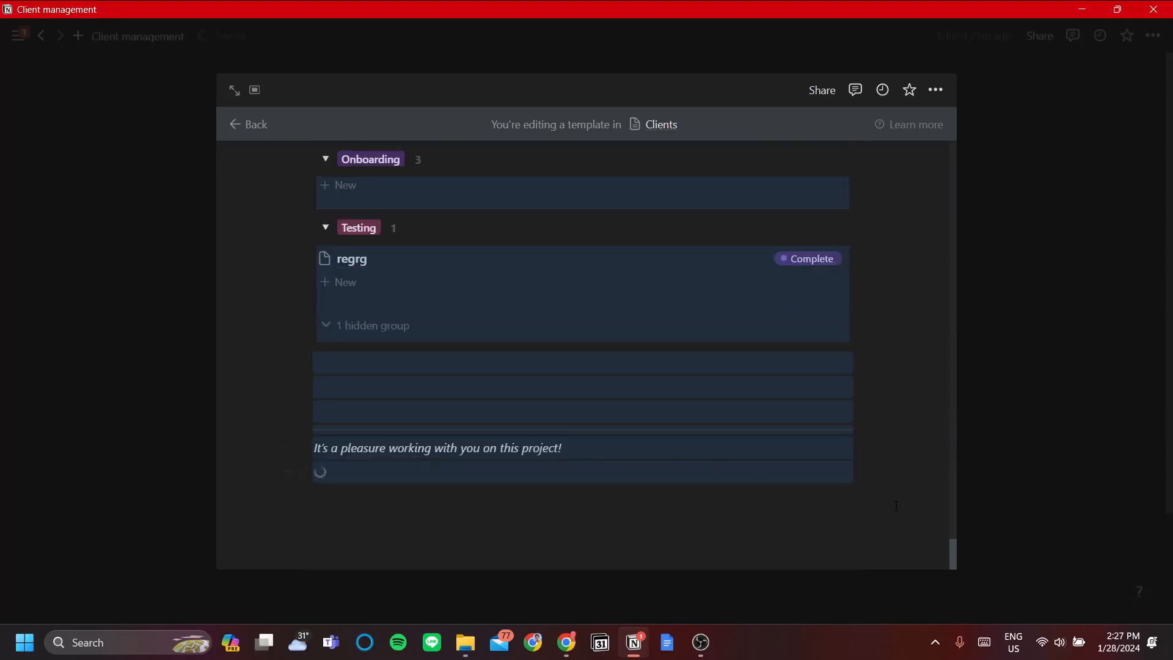
Delete the duplicated portal content below the Backend toggle in the new Client template, and leave the template editor.
scroll(773, 238, "up", 8)
scroll(771, 245, "down", 8)
scroll(772, 248, "up", 5)
scroll(772, 260, "down", 6)
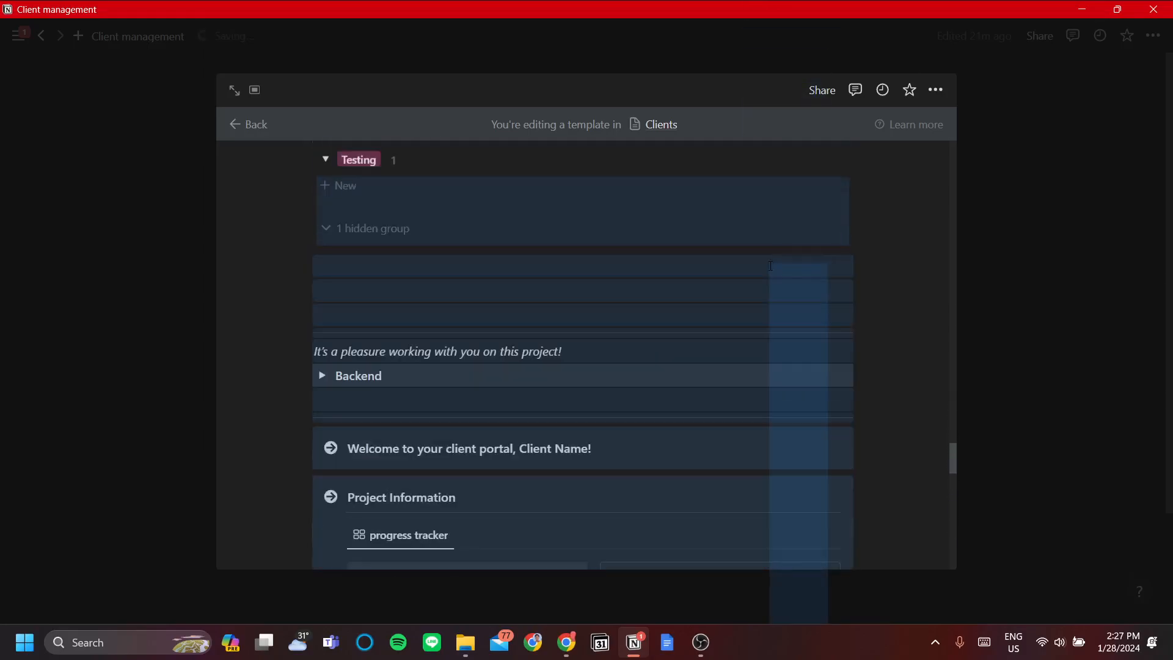
scroll(770, 265, "down", 2)
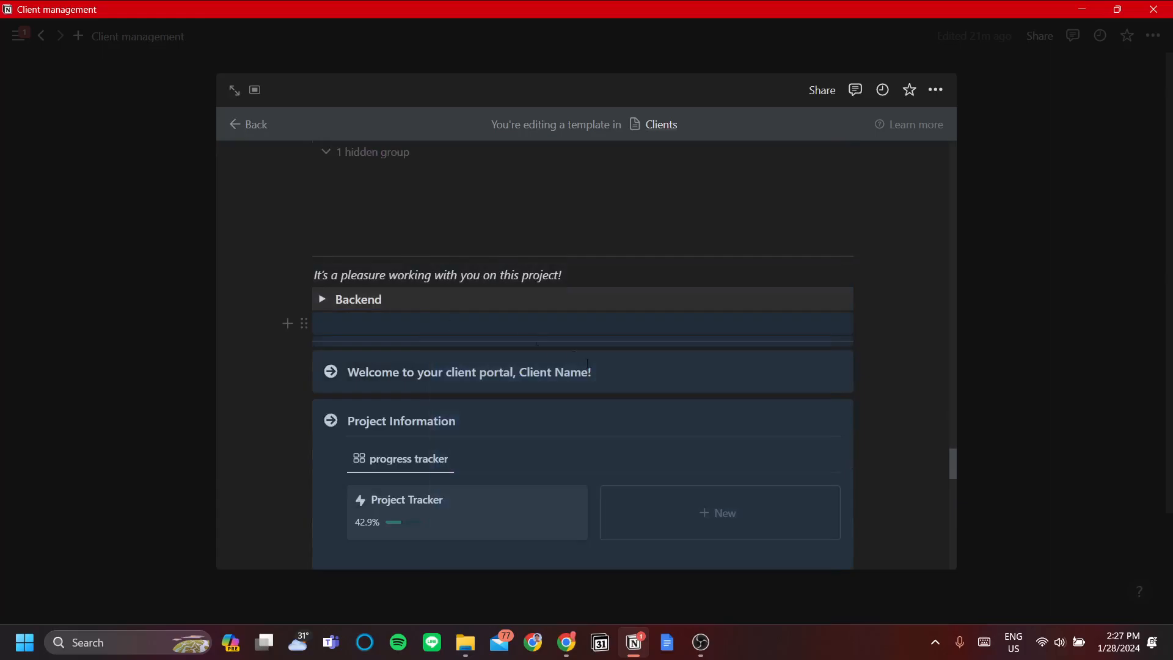
scroll(611, 378, "up", 9)
scroll(657, 411, "down", 5)
scroll(660, 412, "up", 4)
scroll(662, 413, "down", 5)
scroll(675, 398, "up", 10)
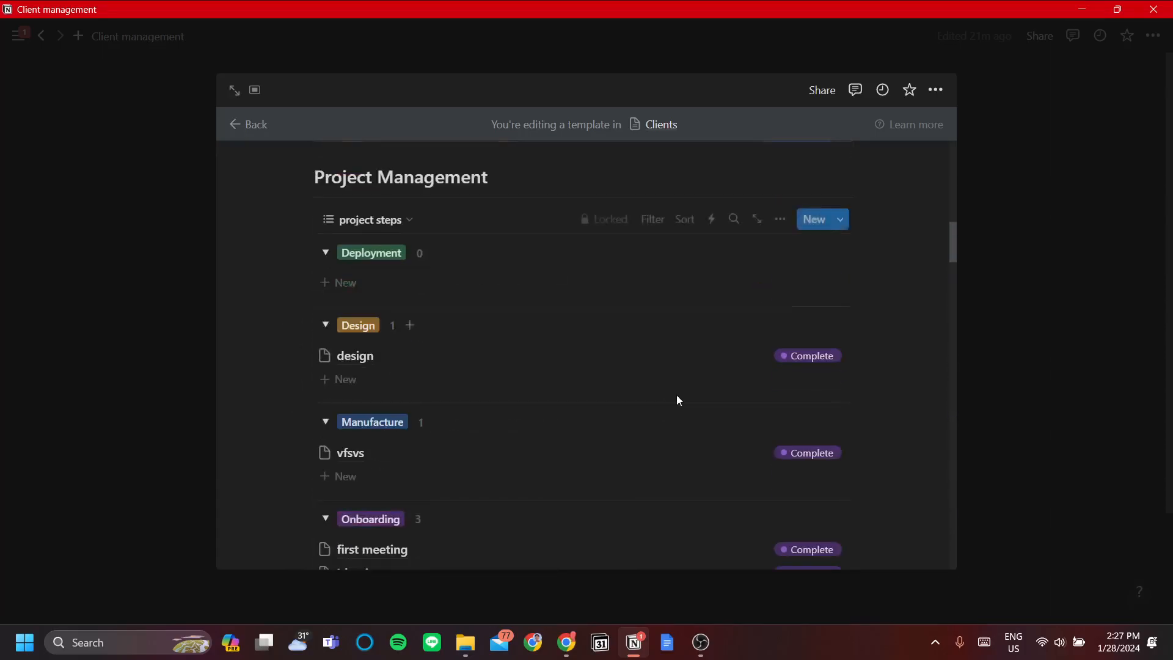
left_click(945, 101)
left_click(792, 215)
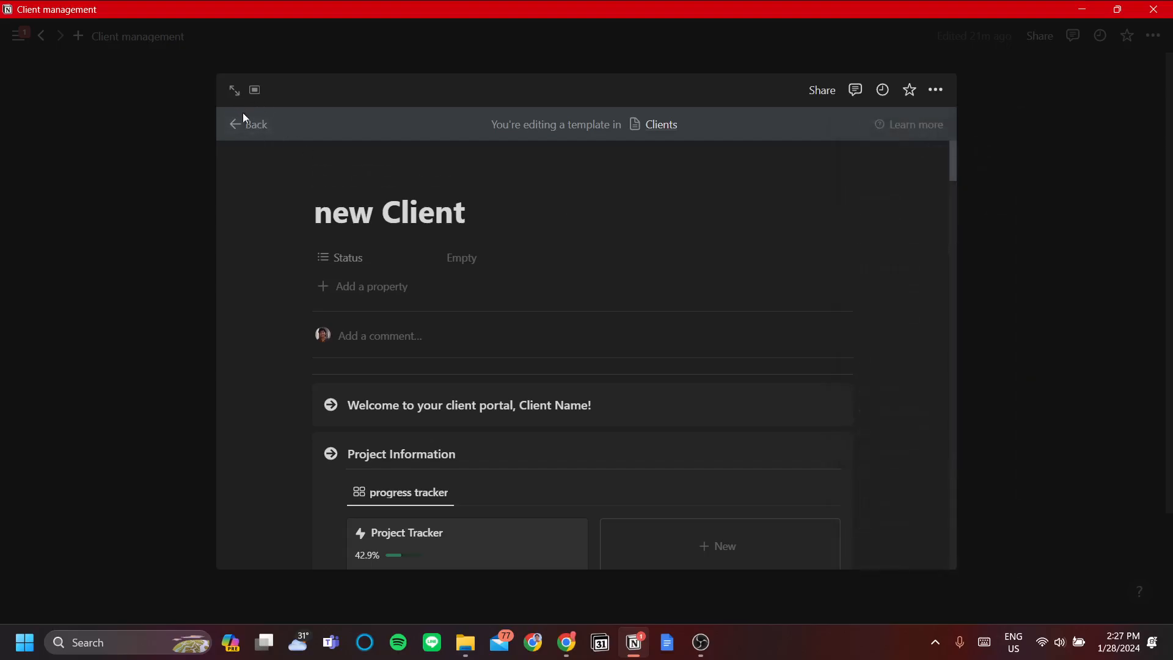
left_click(245, 132)
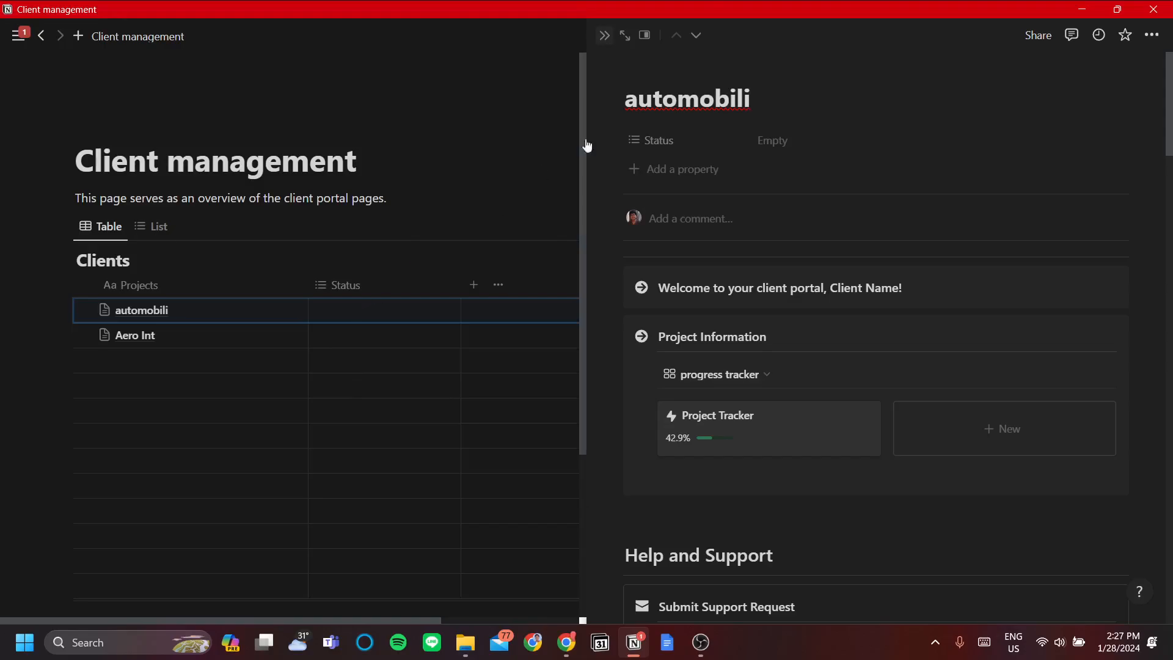
Create a Clients entry from the new Client template, check its page down to the Backend toggle, and close it.
left_click(541, 174)
left_click(844, 226)
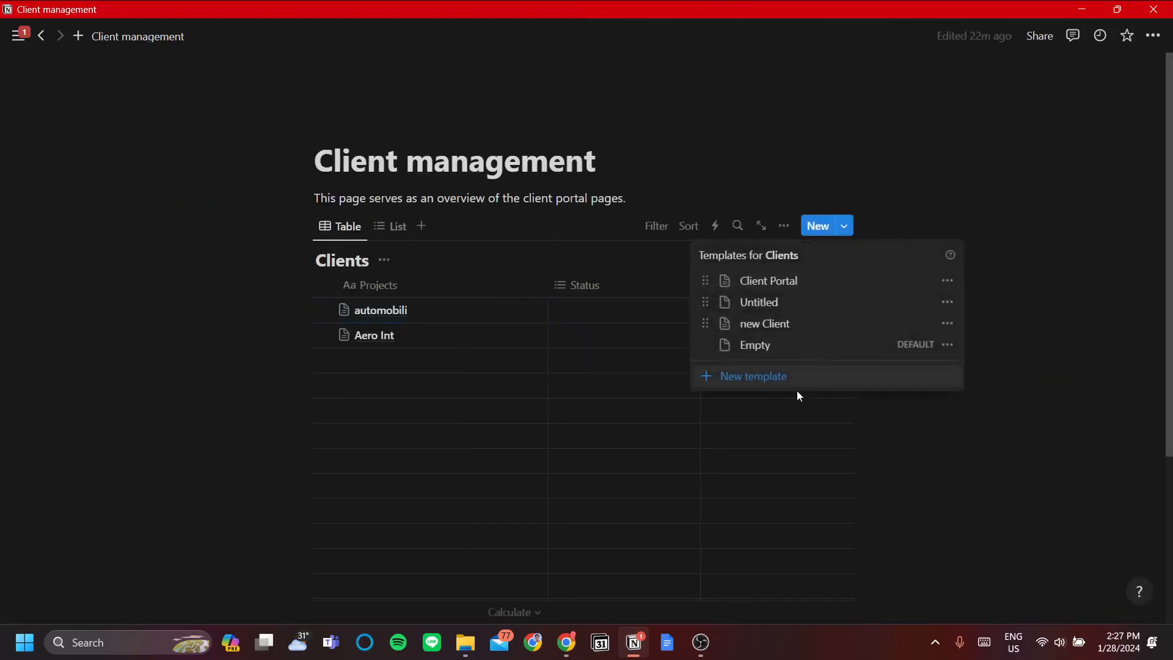
left_click(807, 323)
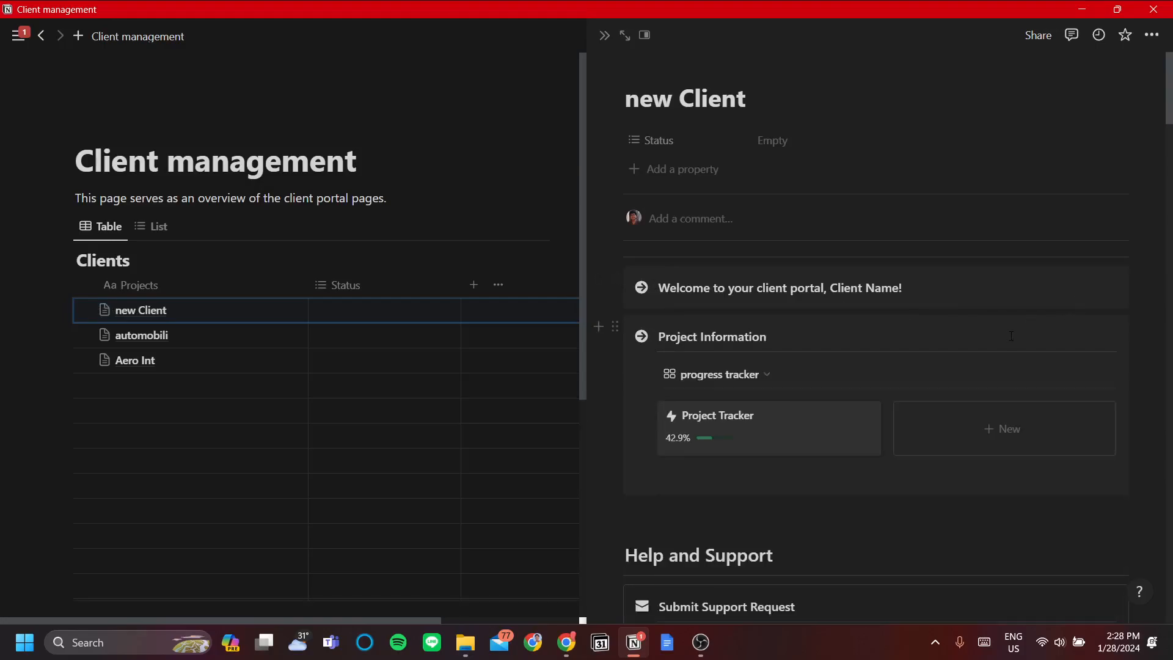
scroll(951, 222, "down", 2)
left_click_drag(1170, 131, 1170, 618)
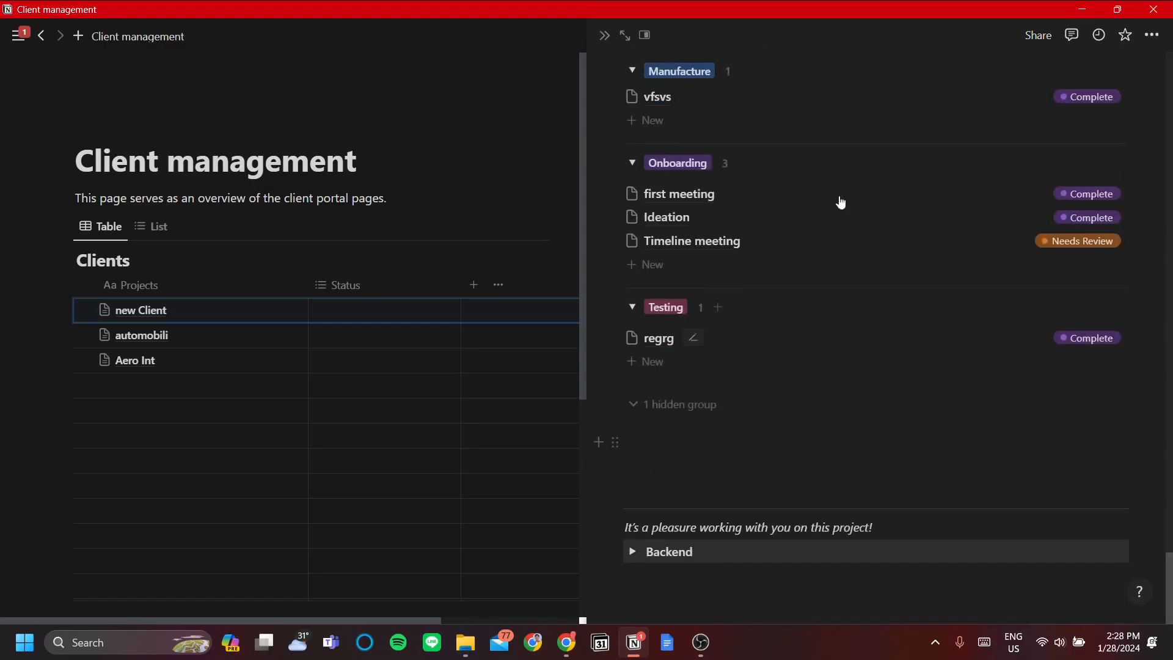
left_click(605, 36)
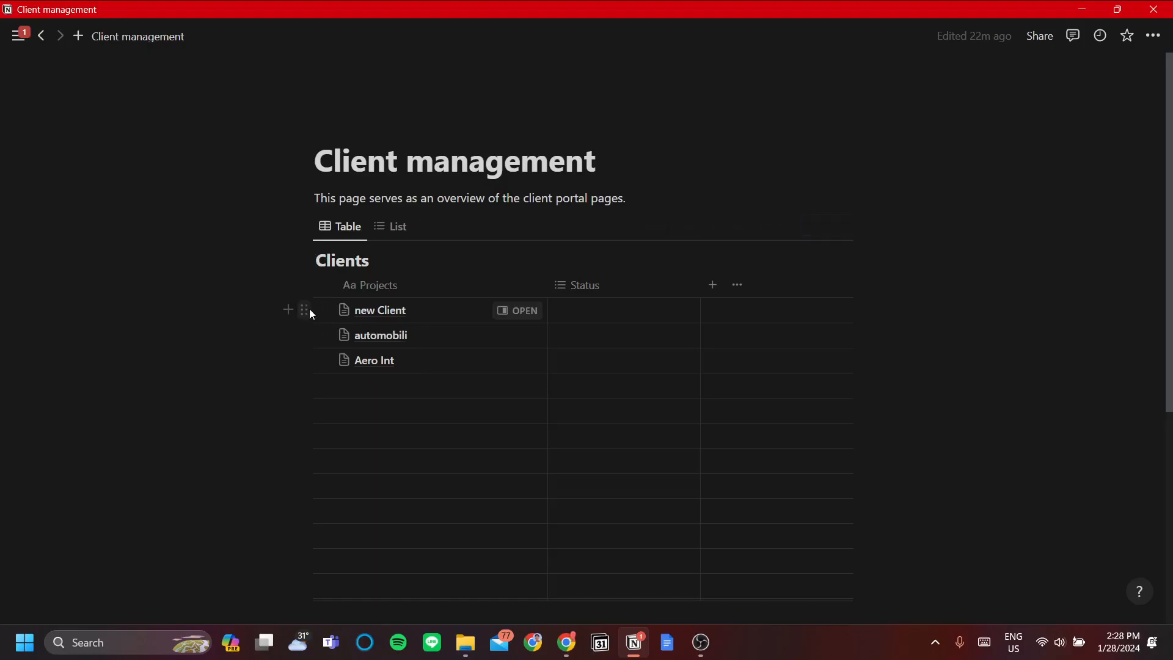
Delete the new Client entry and all the empty rows from the Clients table.
left_click(310, 308)
key("Delete")
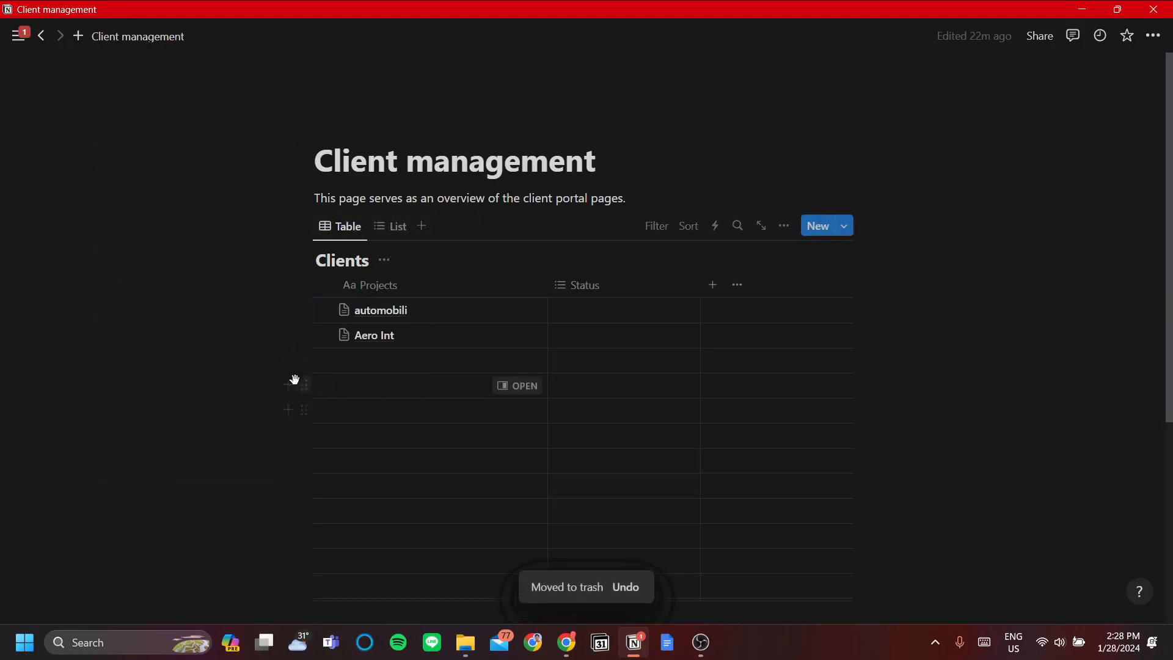
left_click_drag(256, 356, 488, 492)
key("Delete")
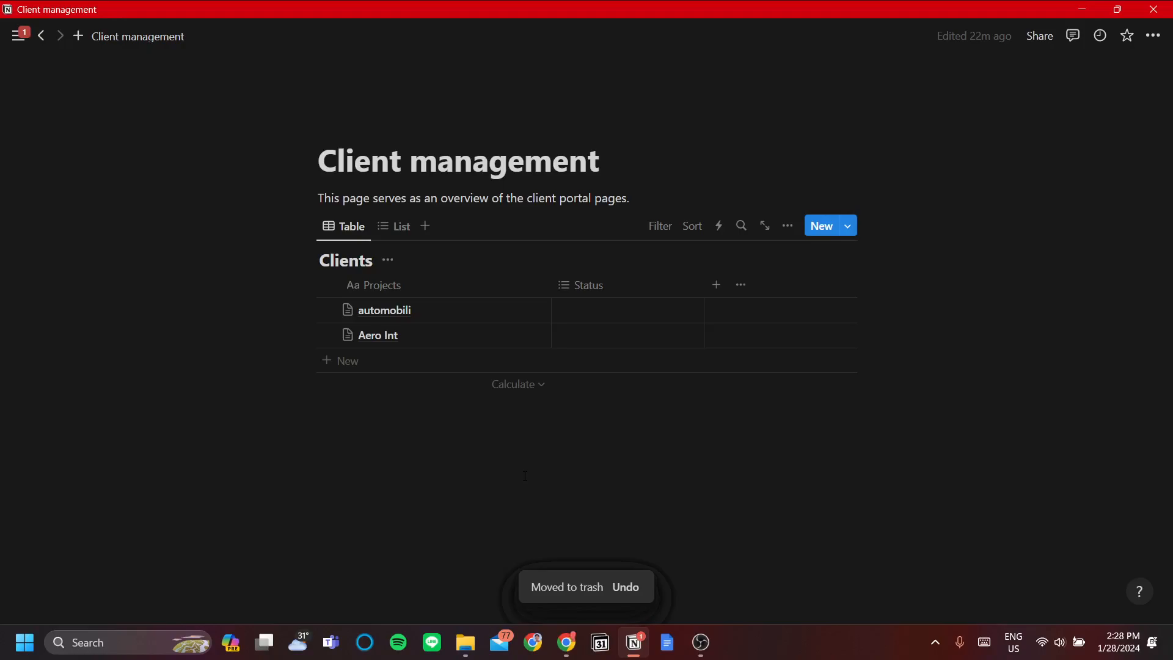
Create the option Not Started in automobili's Status cell.
left_click(643, 284)
left_click(929, 342)
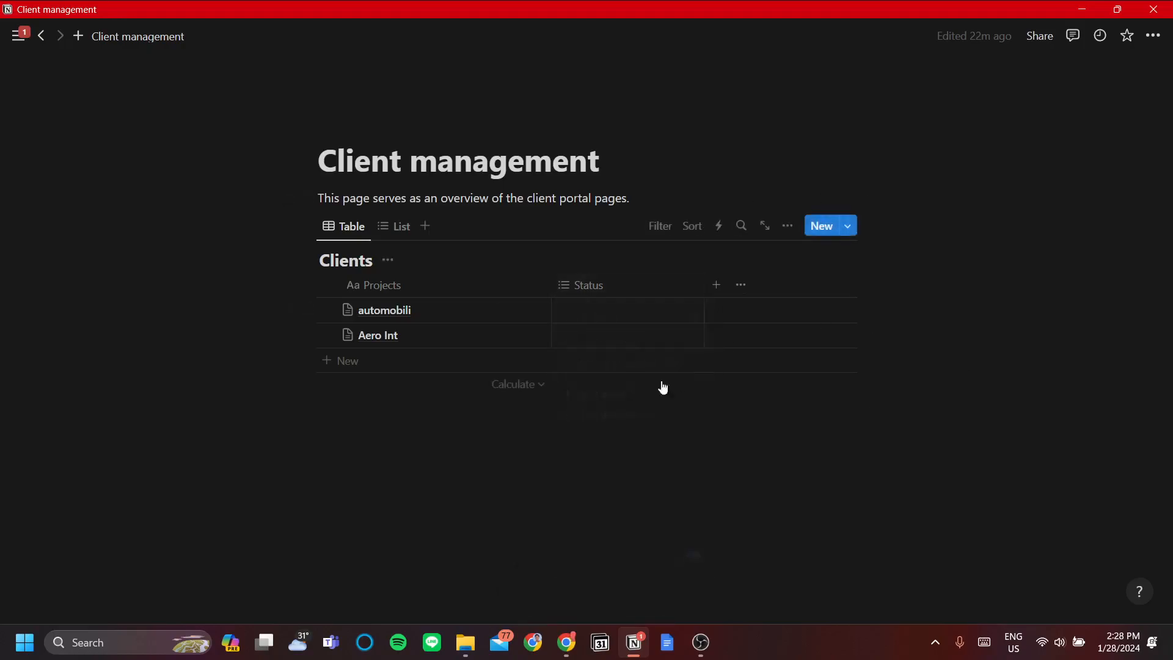
left_click(655, 315)
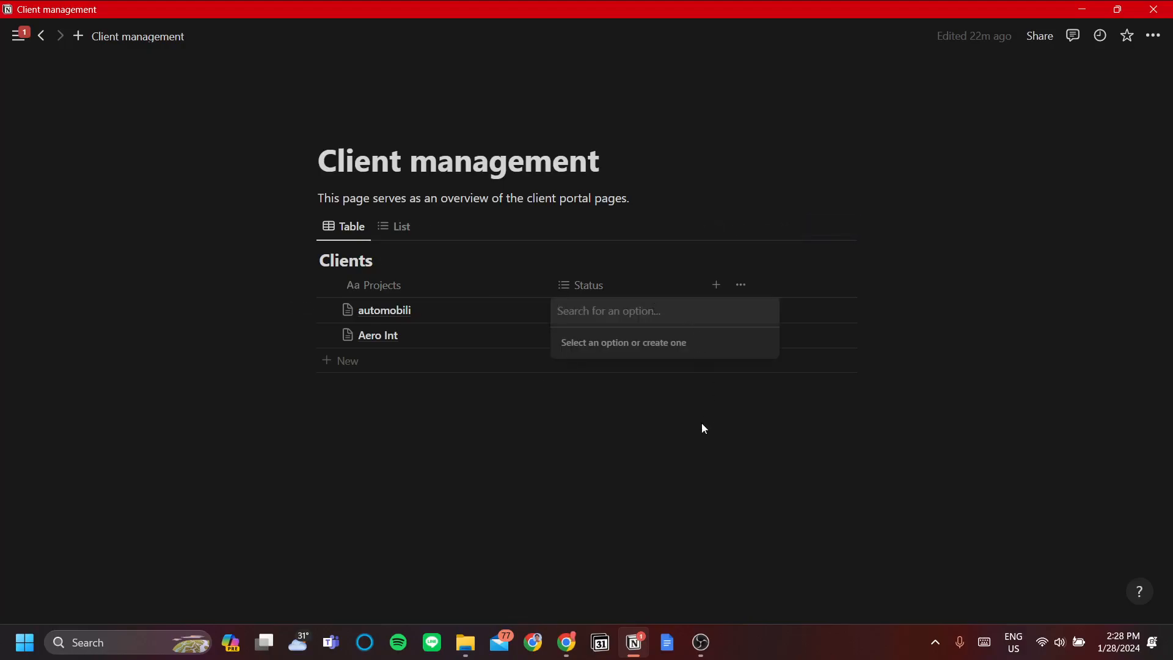
type("Not ")
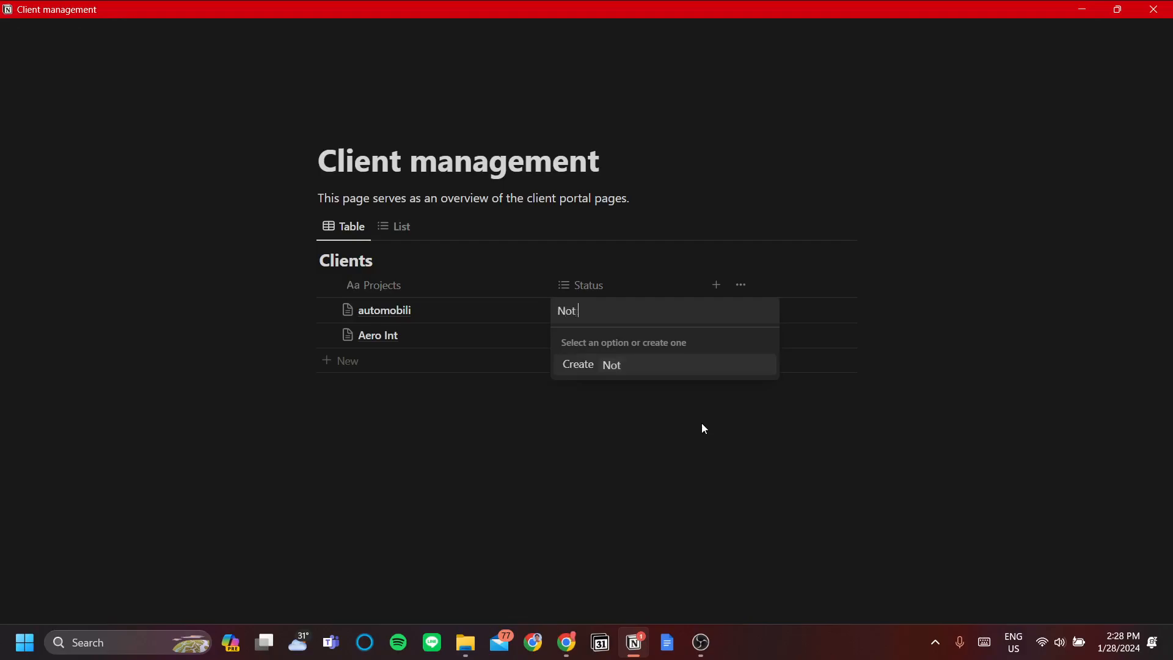
type("Started")
key("Return")
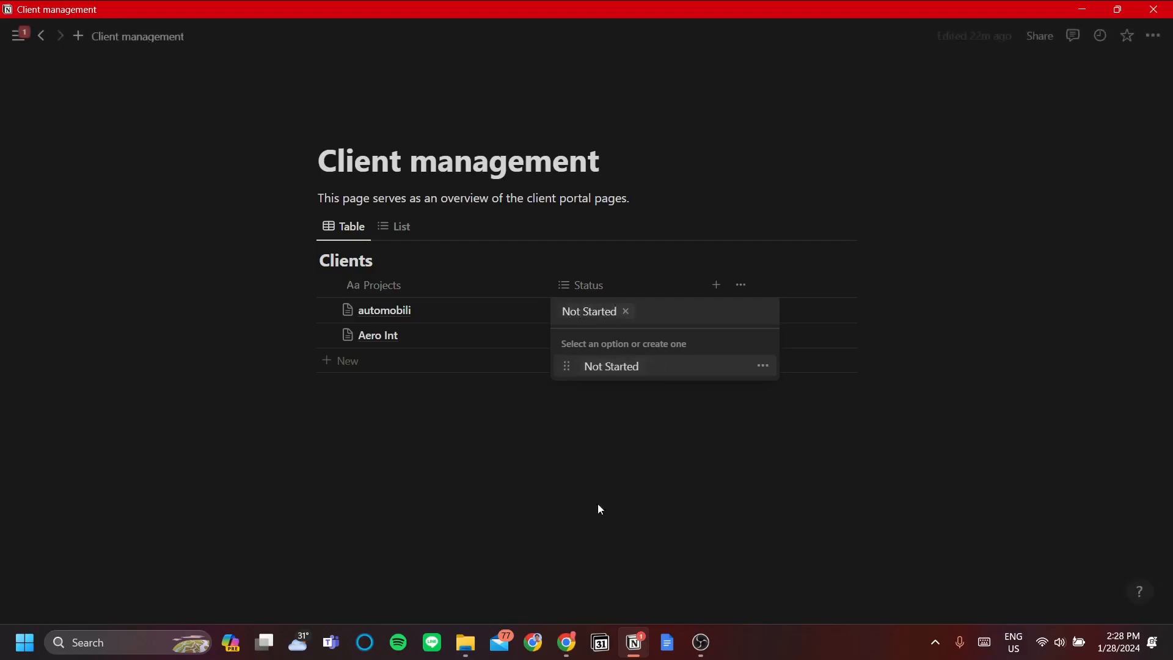
key("Escape")
Add the options In Progress and Done to automobili's Status.
left_click(656, 314)
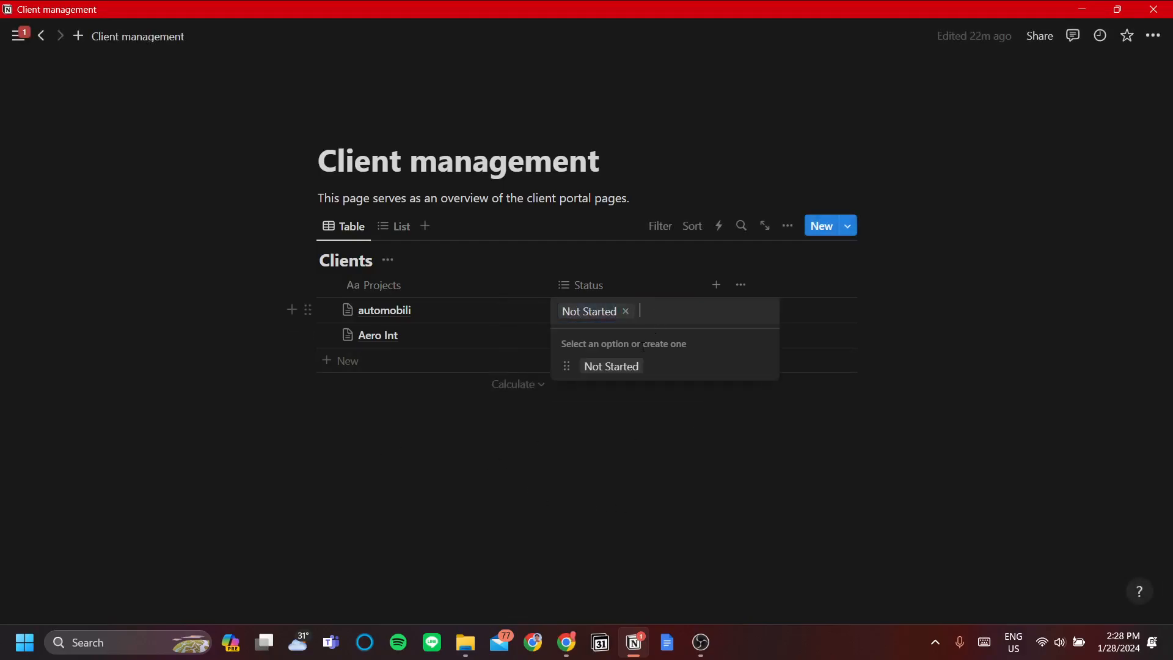
type("In Progress")
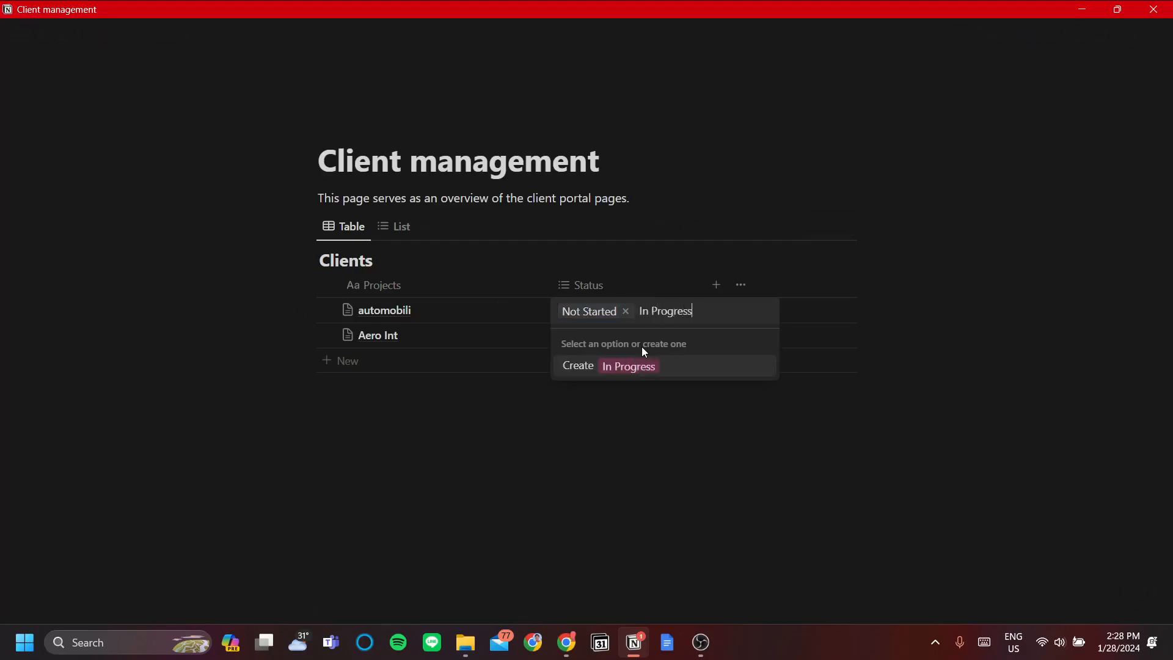
key("Return")
type("Done")
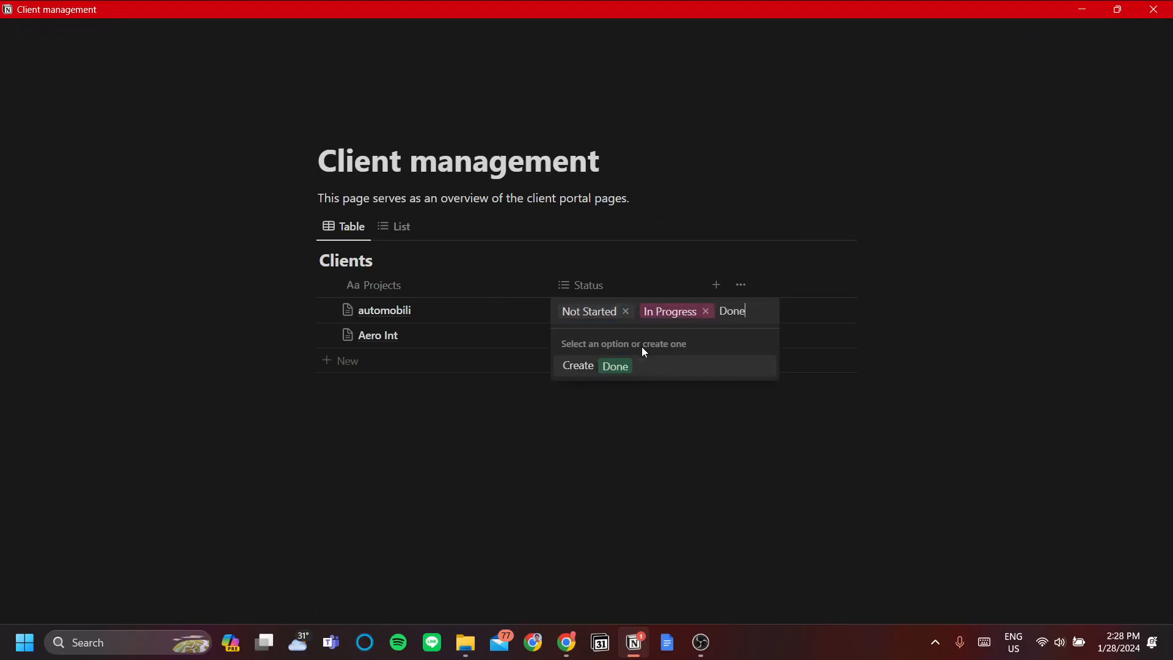
key("Return")
key("Escape")
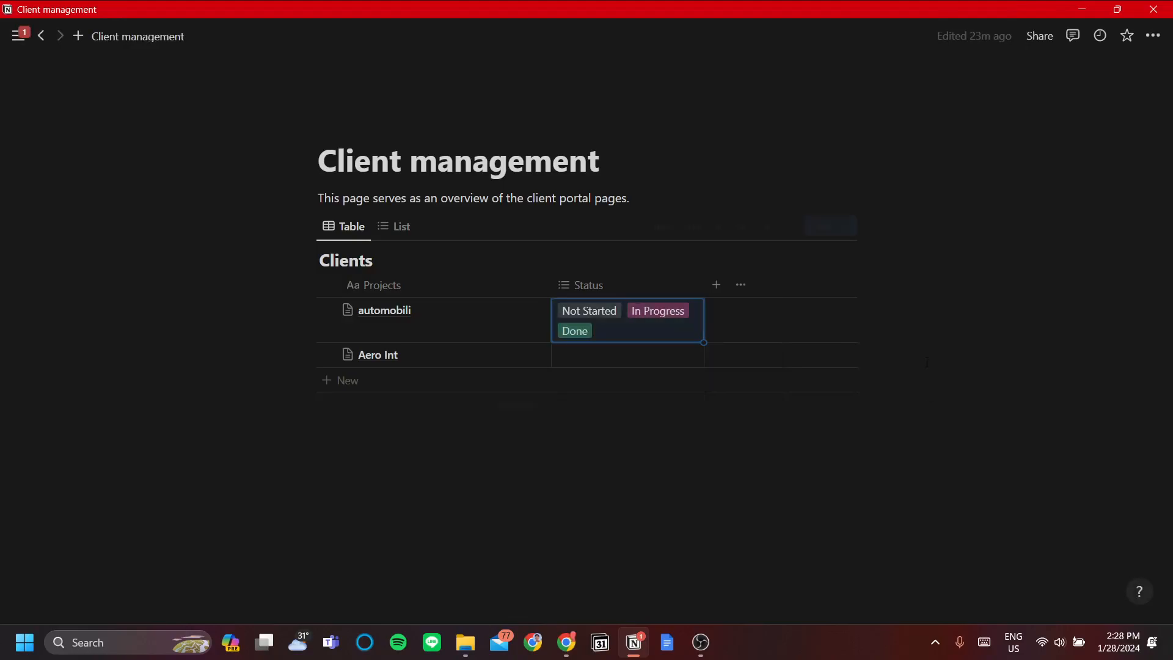
left_click(589, 285)
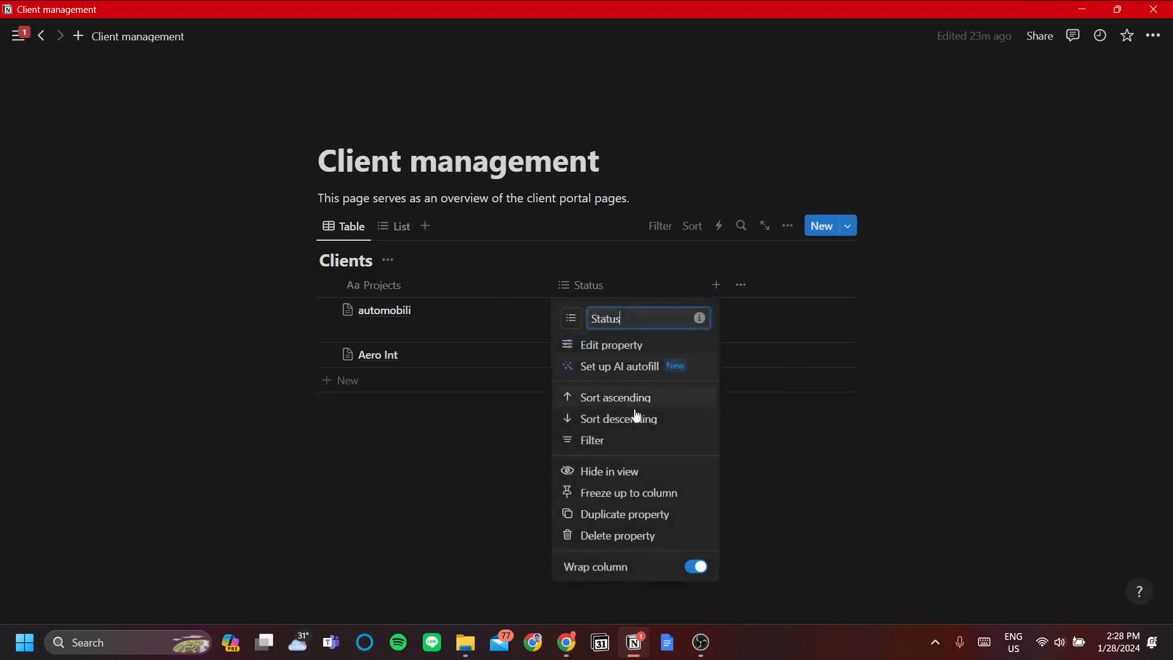
left_click(572, 319)
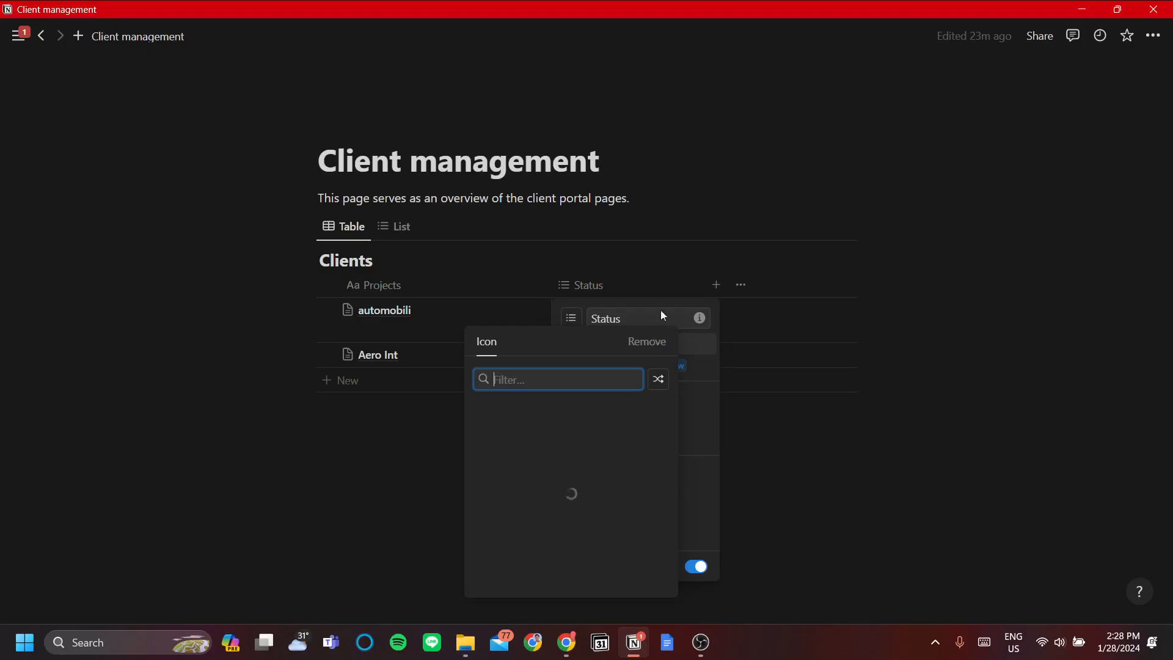
left_click(706, 178)
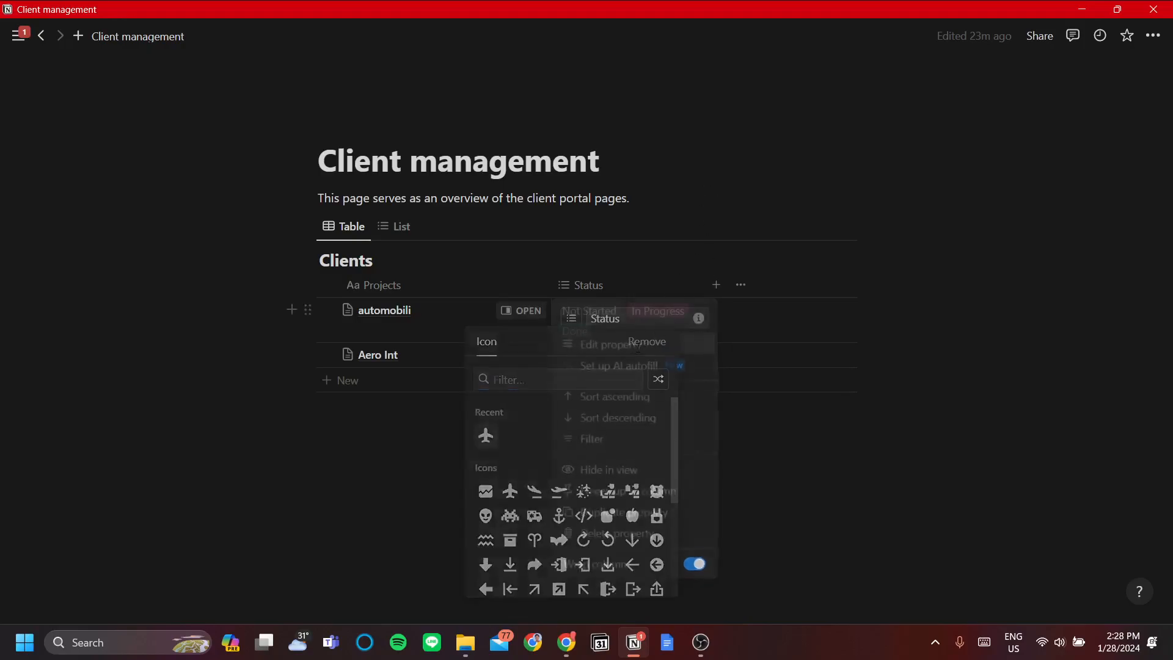
Change the Status property's type to Select and close the property settings.
left_click(586, 295)
left_click(670, 347)
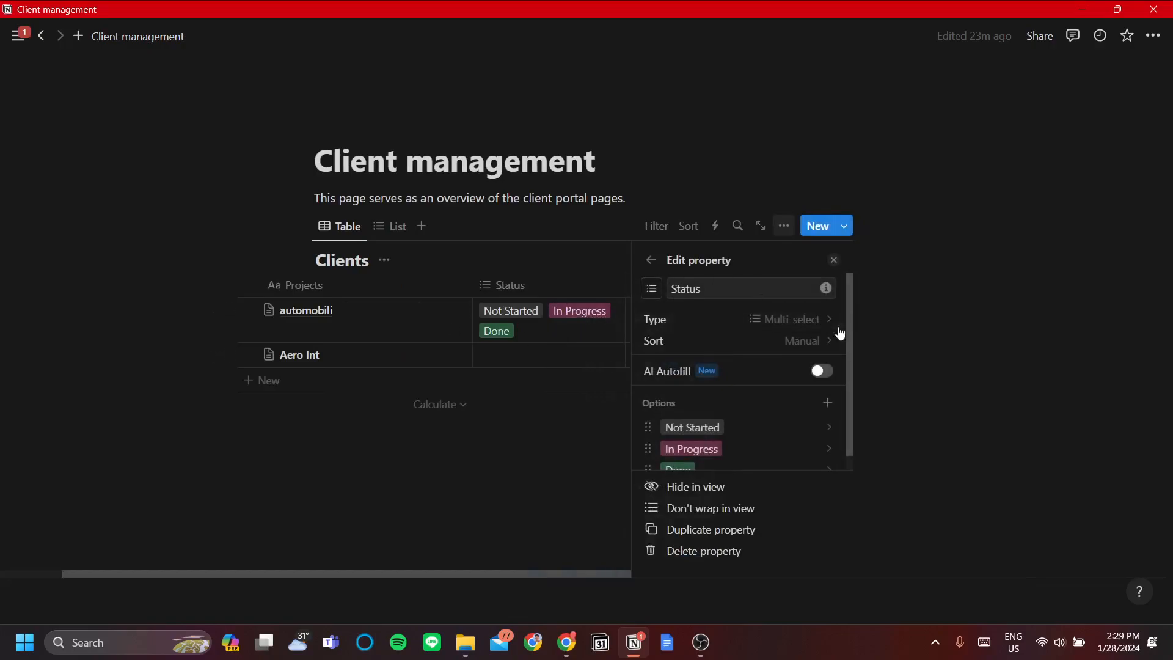
left_click(806, 320)
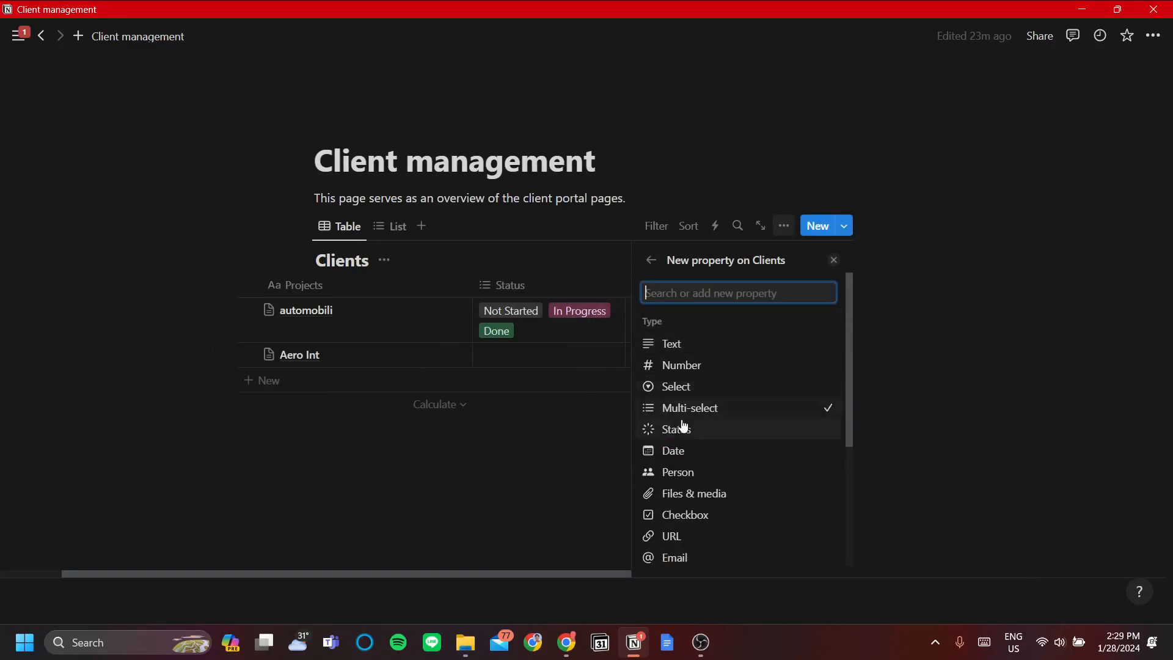
left_click(677, 386)
scroll(788, 427, "down", 1)
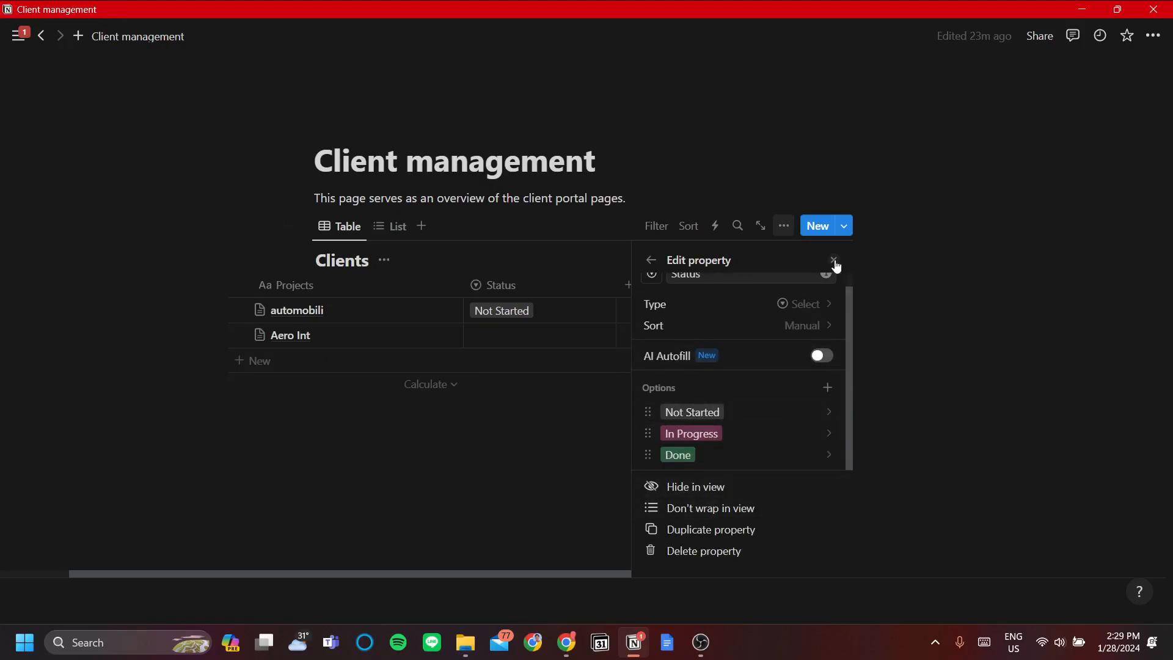
left_click(835, 262)
Set Aero Int's Status to In Progress and add a project named Example Client with the Status Done.
left_click(605, 339)
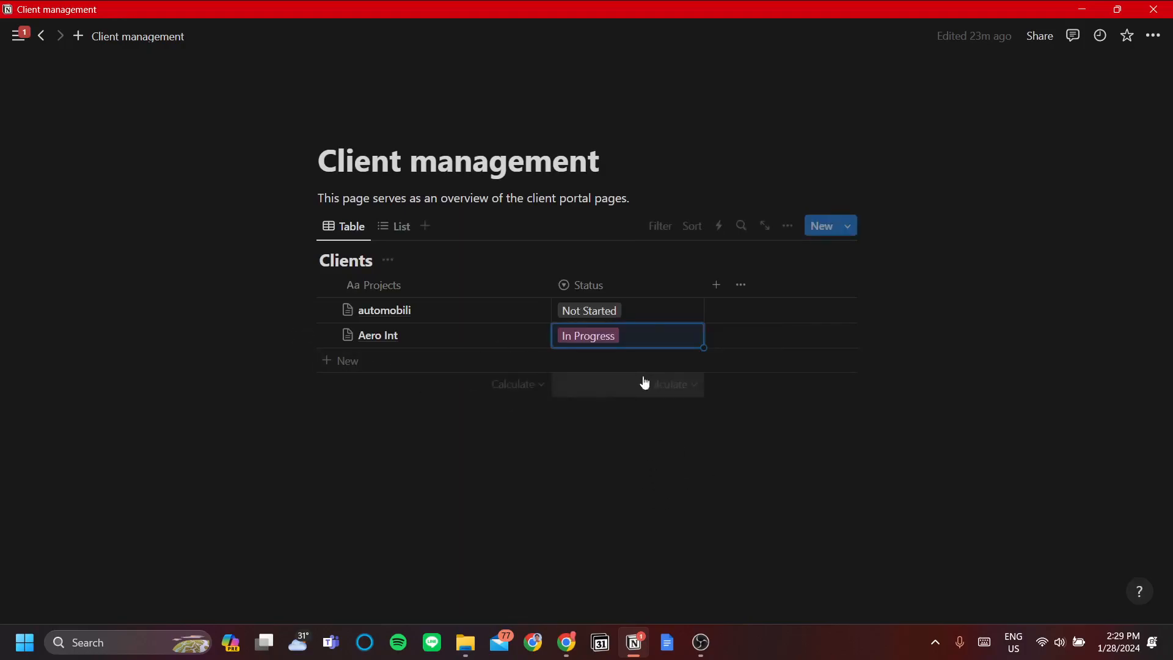
left_click(653, 312)
left_click(366, 361)
type("Exam")
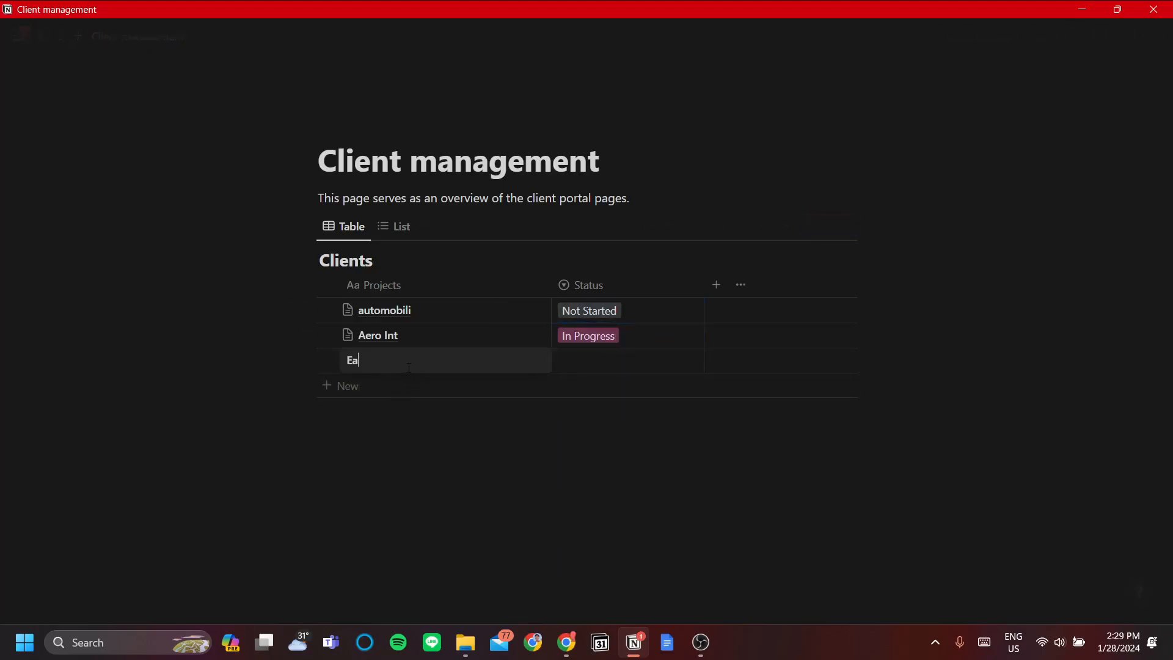
type("ple Client")
key("Escape")
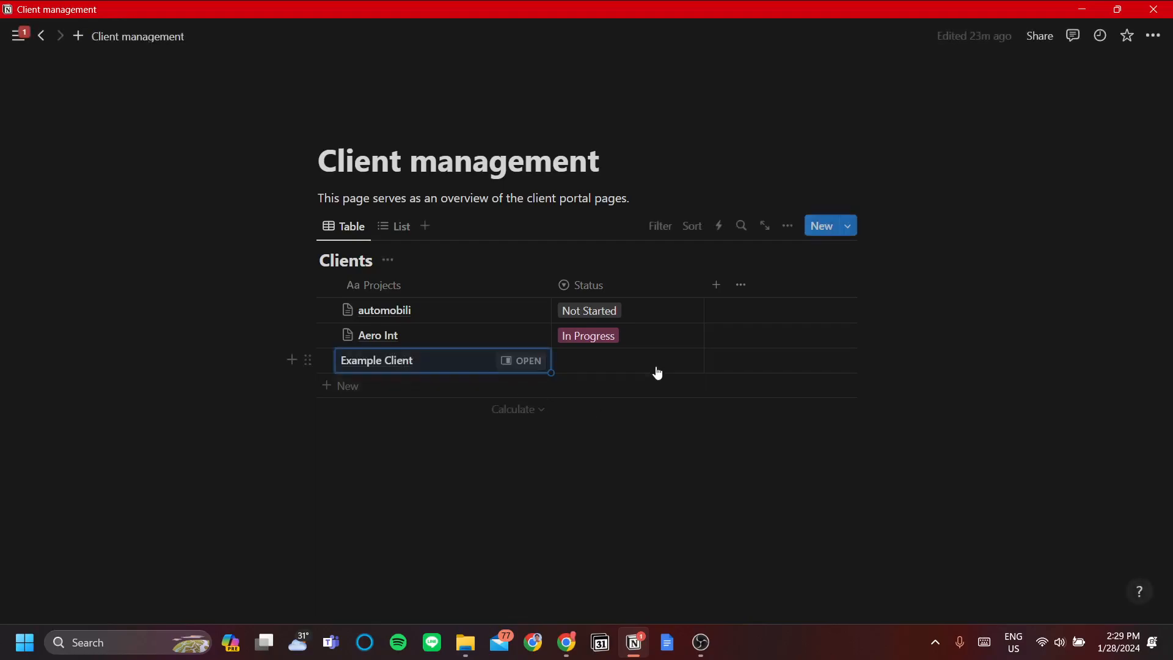
left_click(657, 371)
left_click(658, 471)
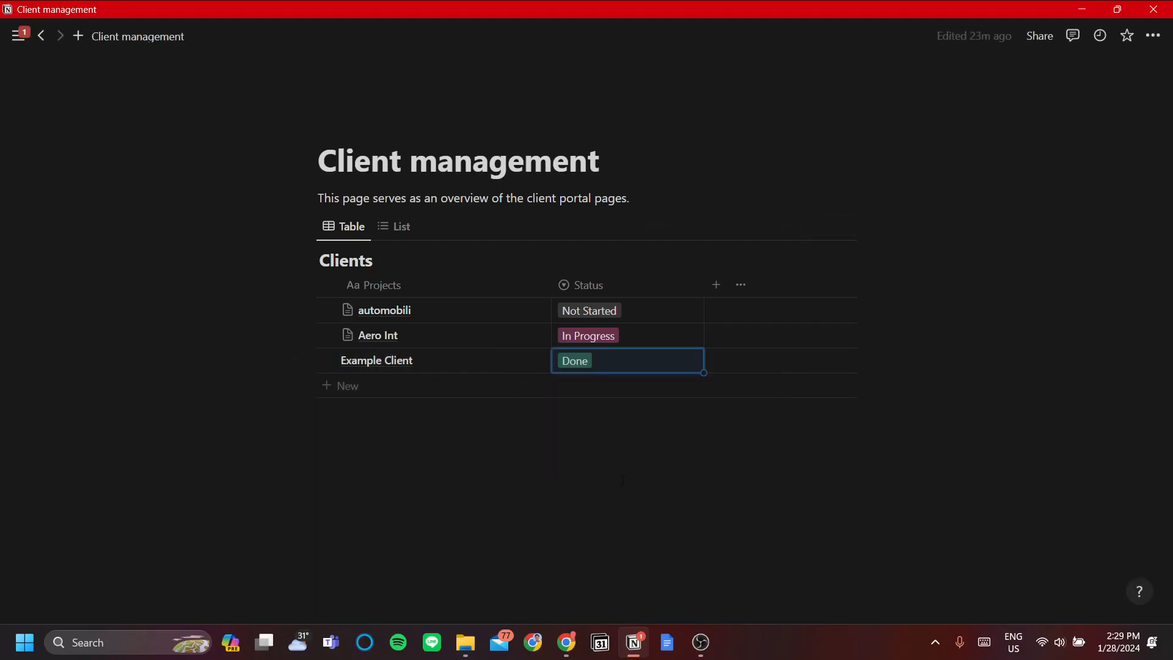
left_click(566, 494)
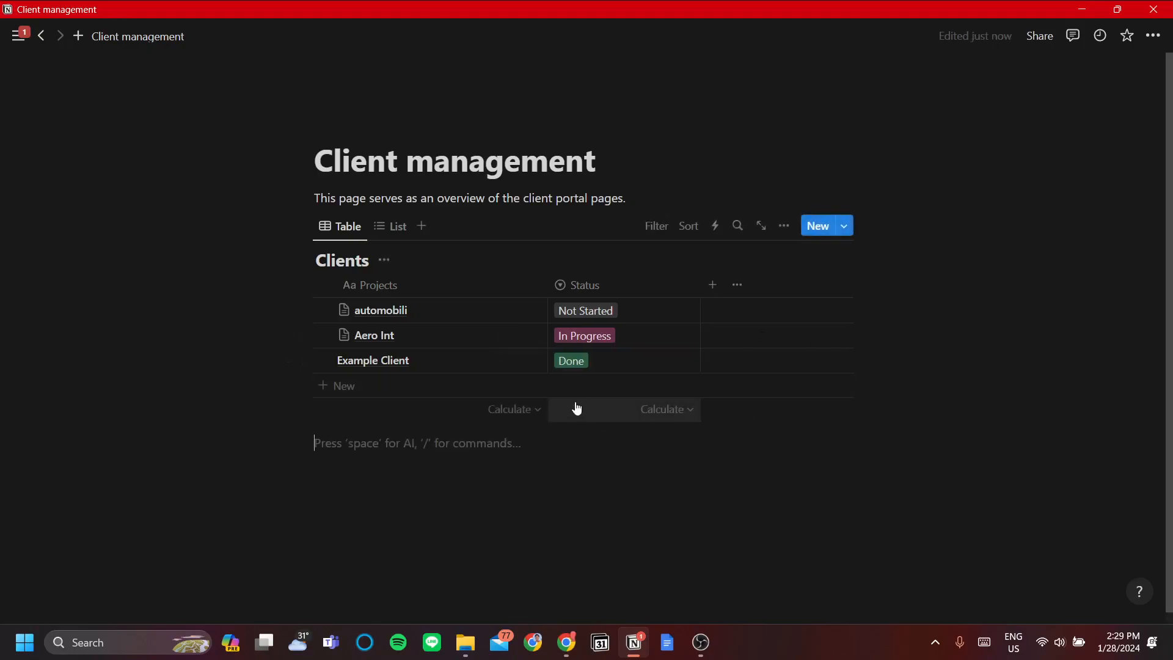
Filter the Clients table by Status for Not Started and In Progress, and set Aero Int's Status to Done.
left_click(664, 234)
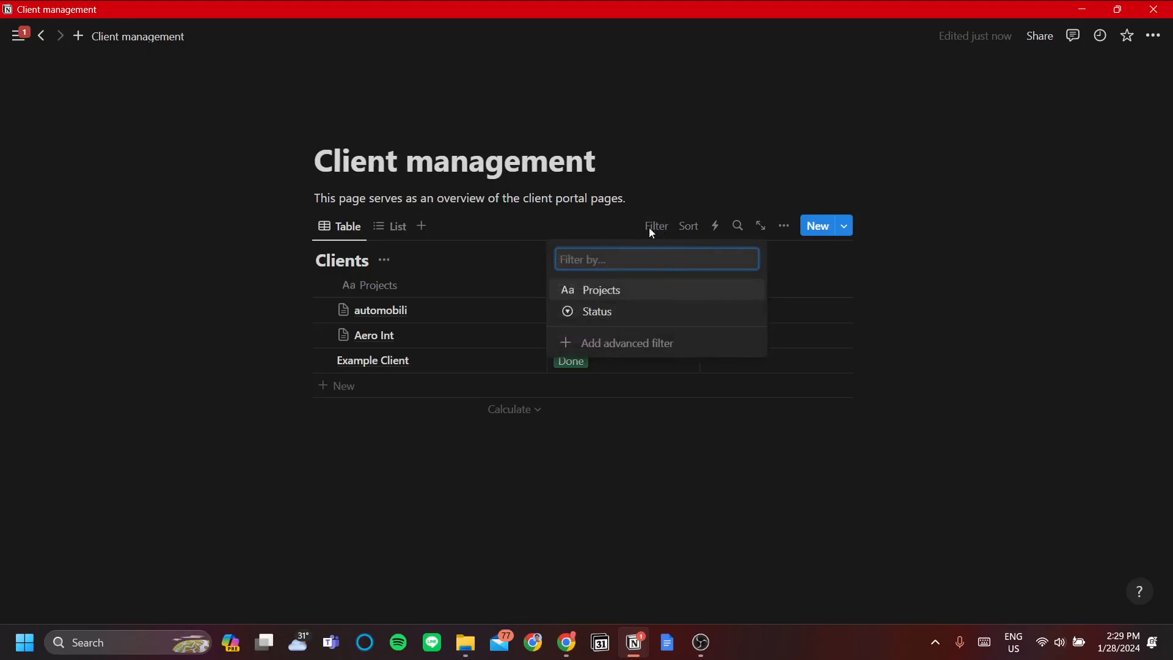
left_click(602, 313)
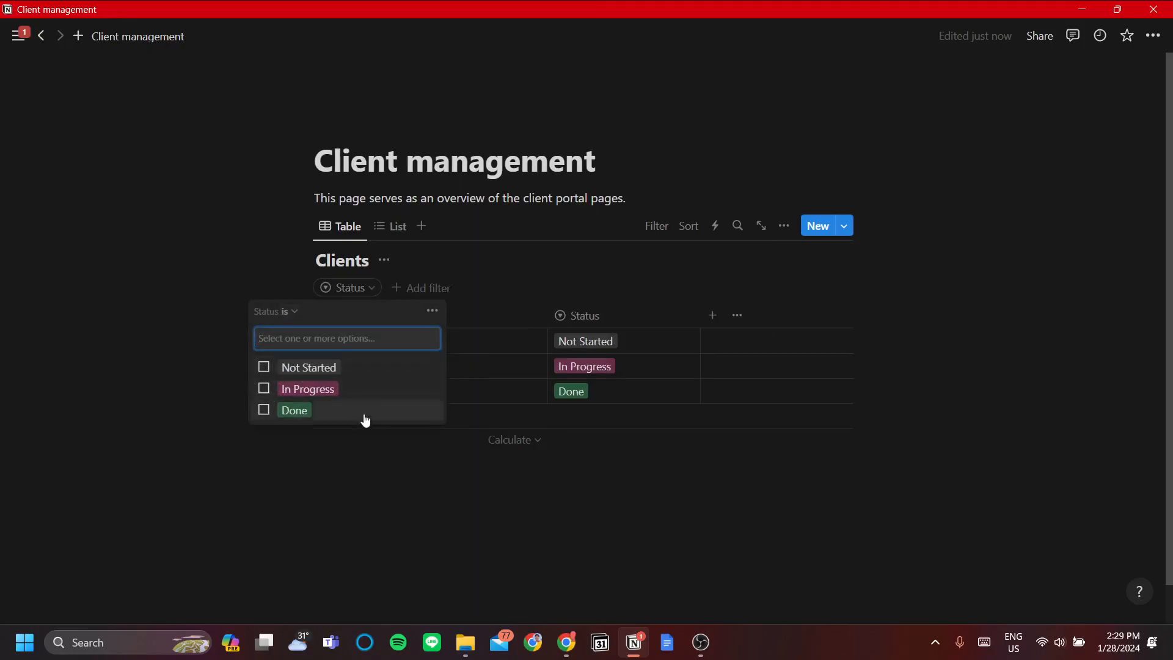
left_click(264, 367)
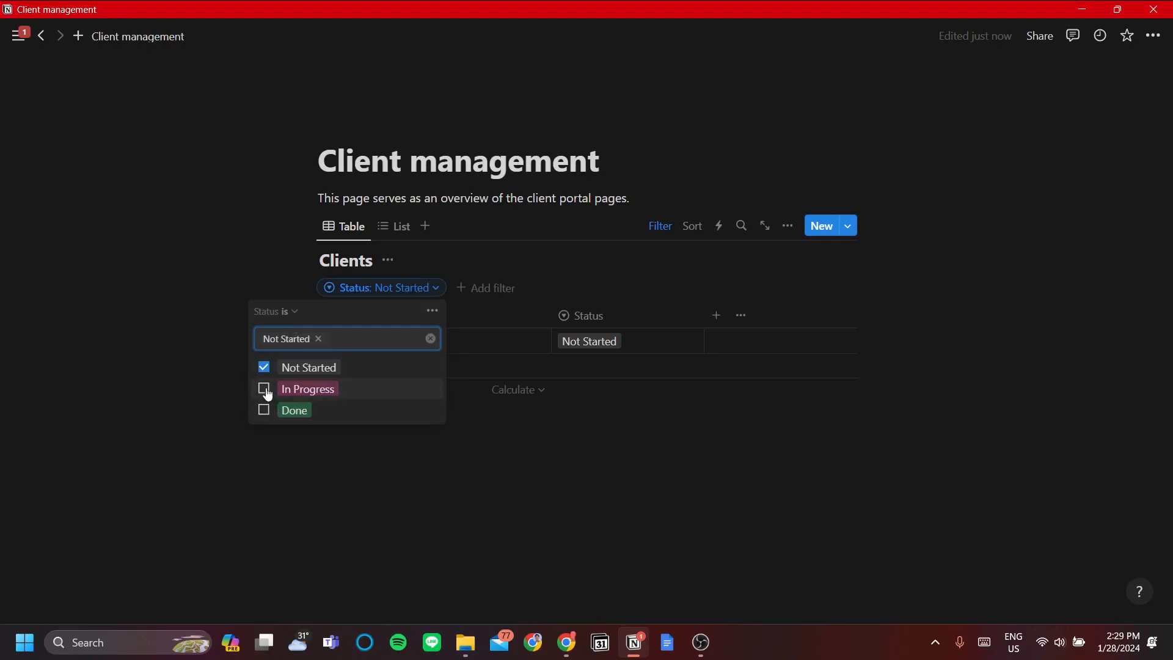
left_click(264, 404)
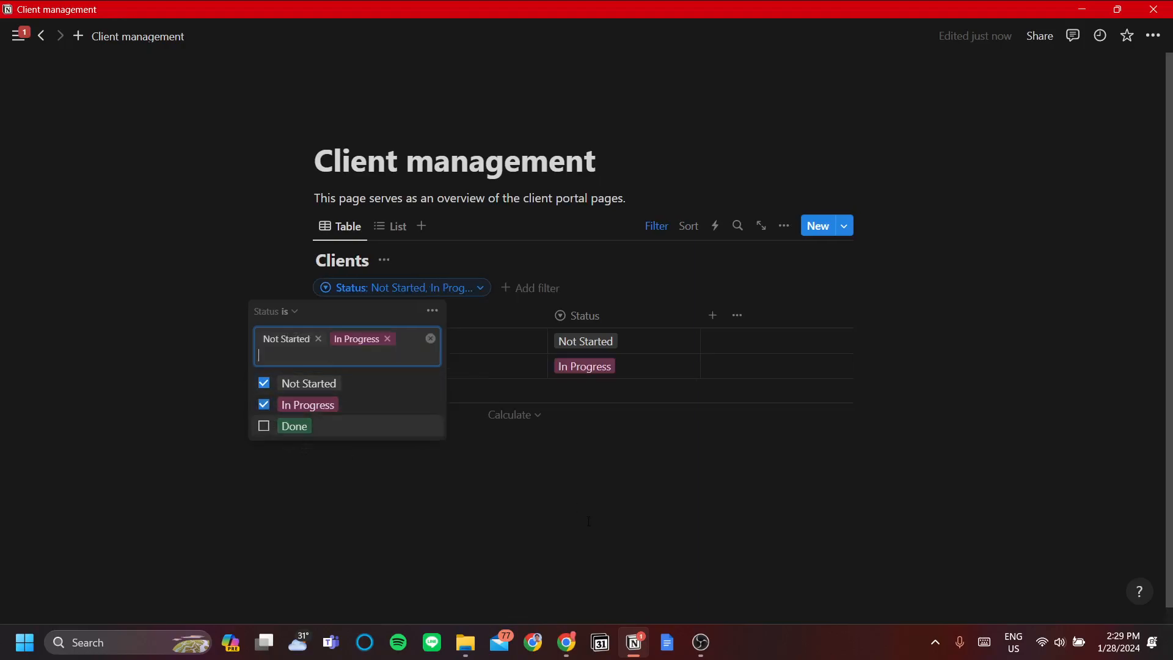
left_click(492, 475)
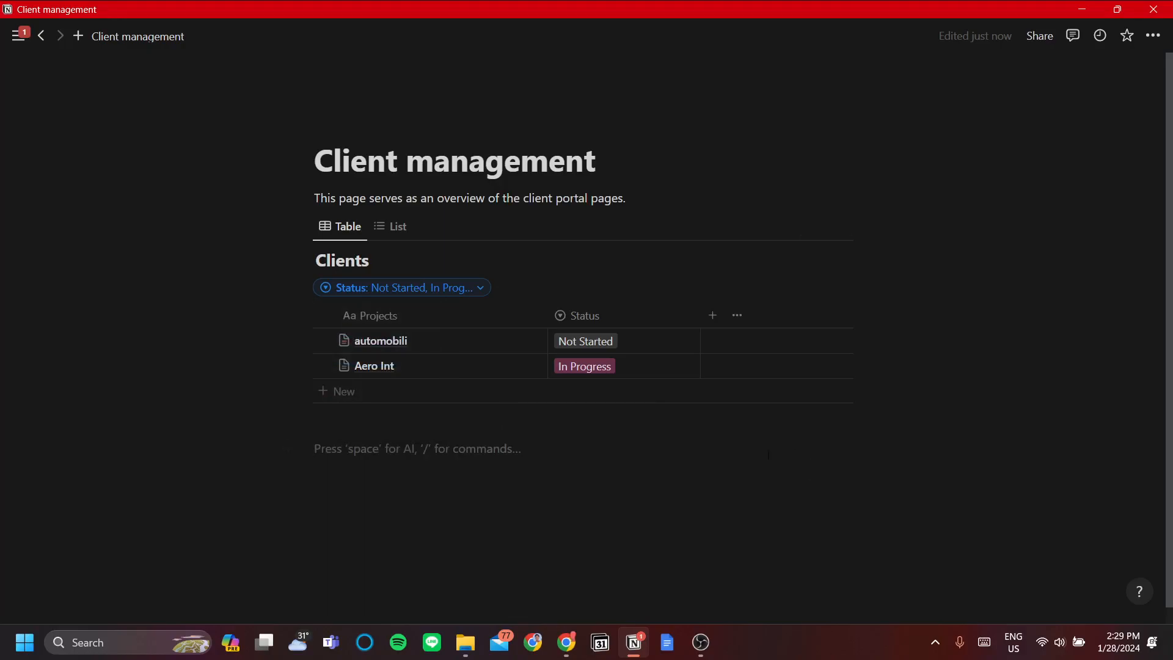
left_click(605, 367)
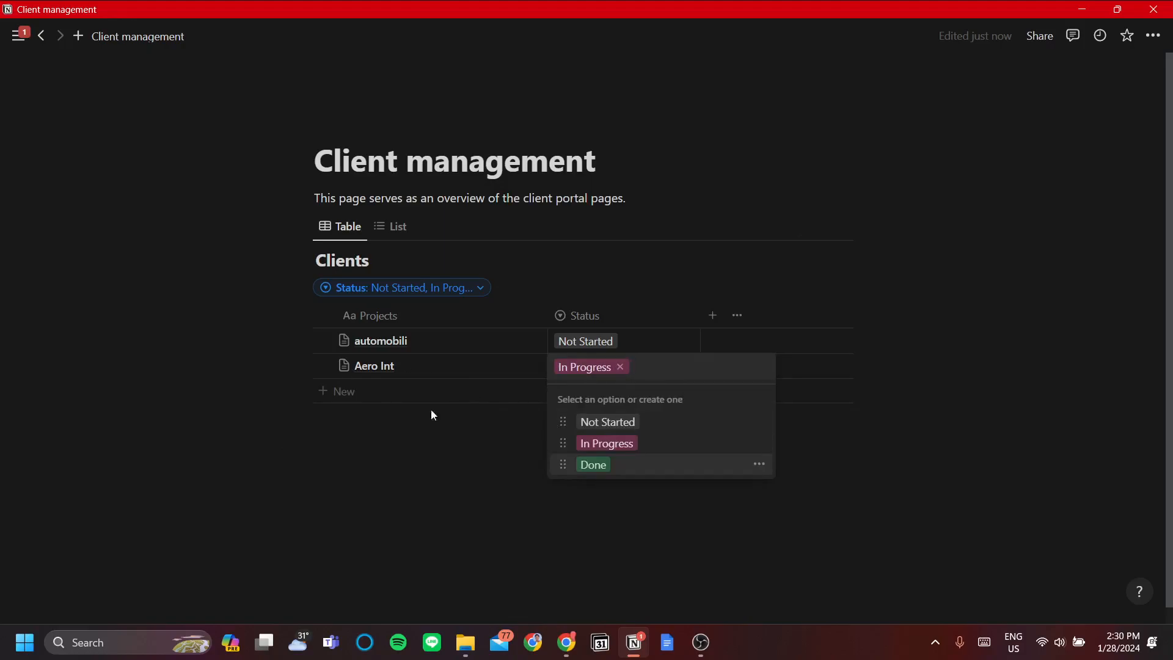
left_click(613, 468)
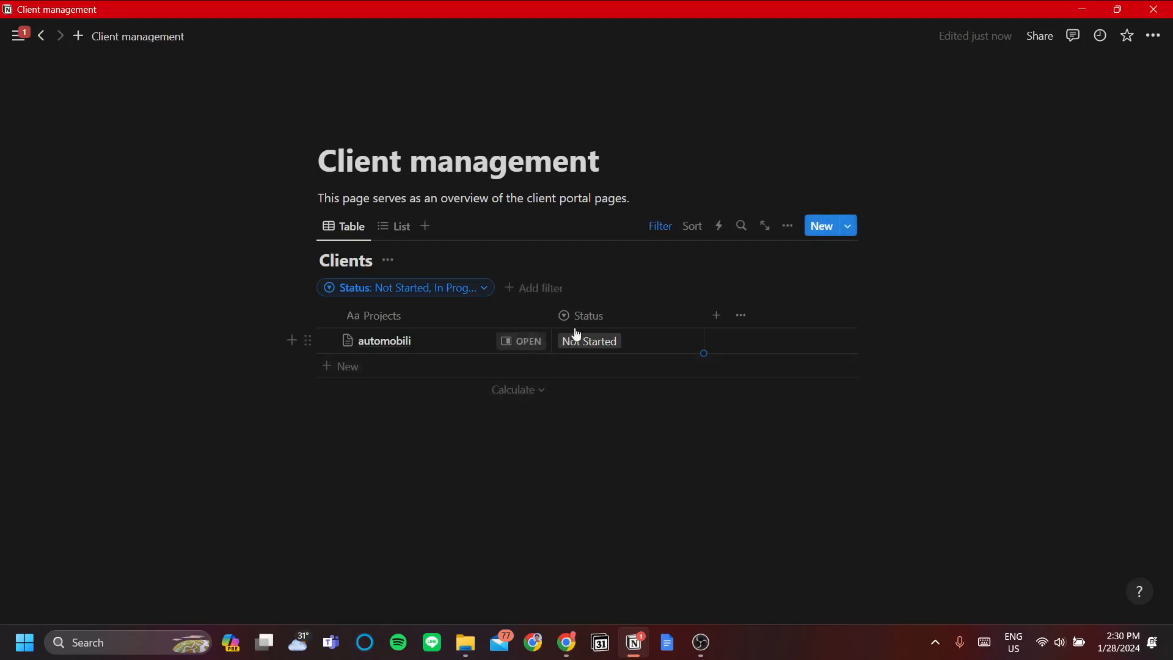
Include Done in the Clients table's Status filter alongside Not Started and In Progress.
left_click(481, 291)
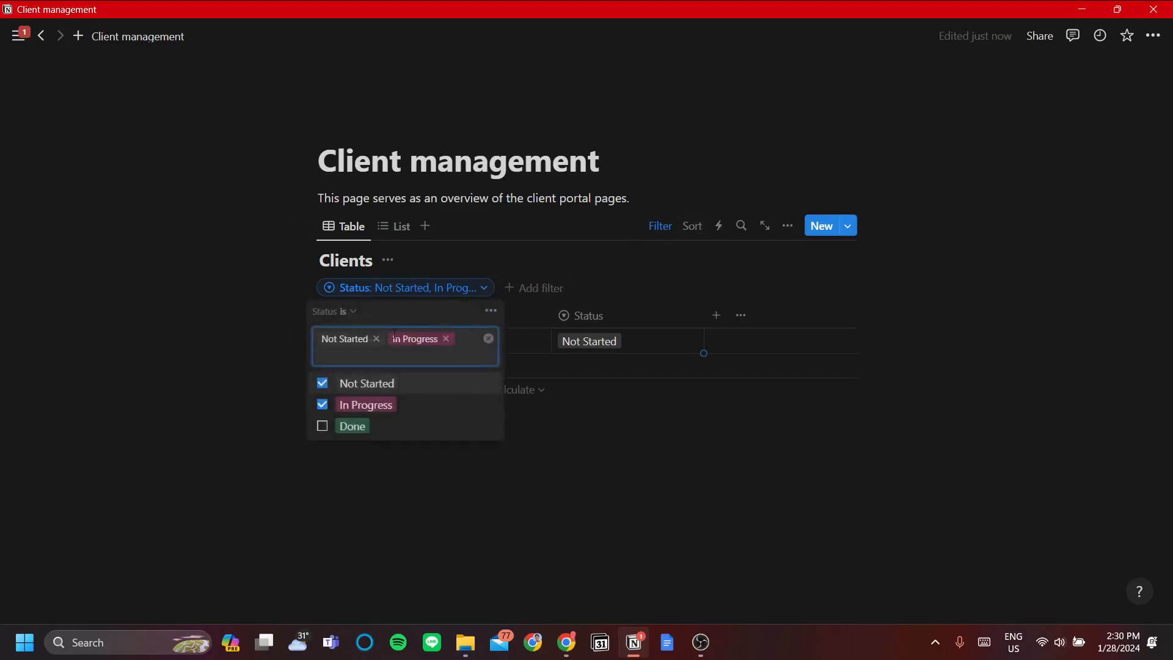
left_click(661, 230)
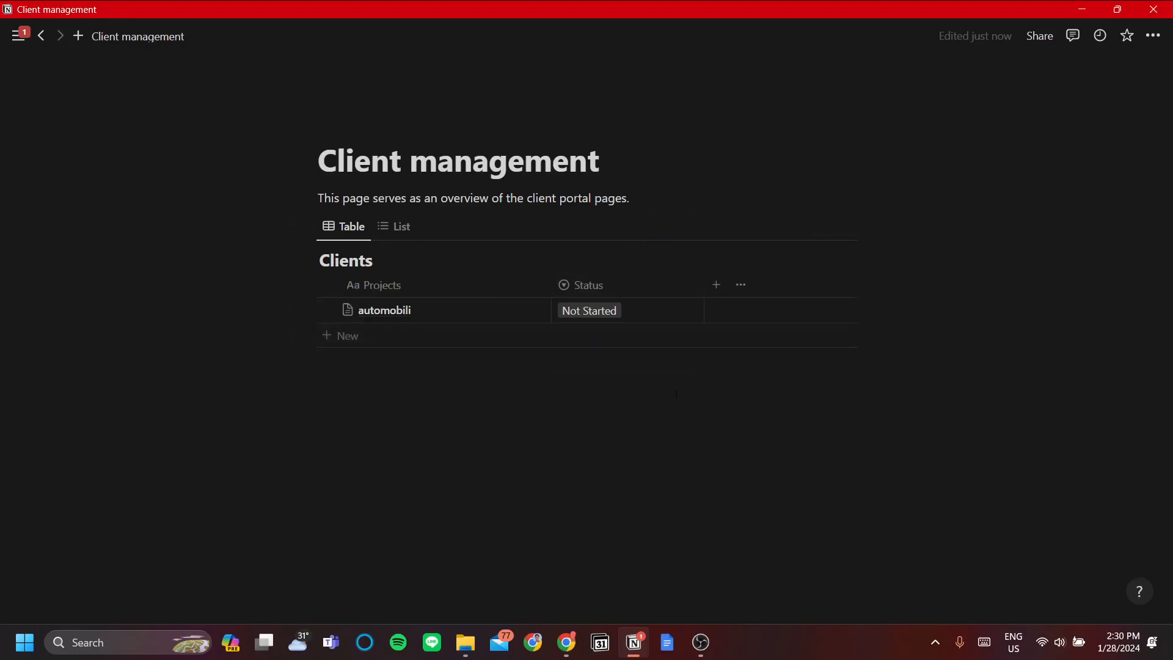
left_click(660, 226)
left_click(459, 289)
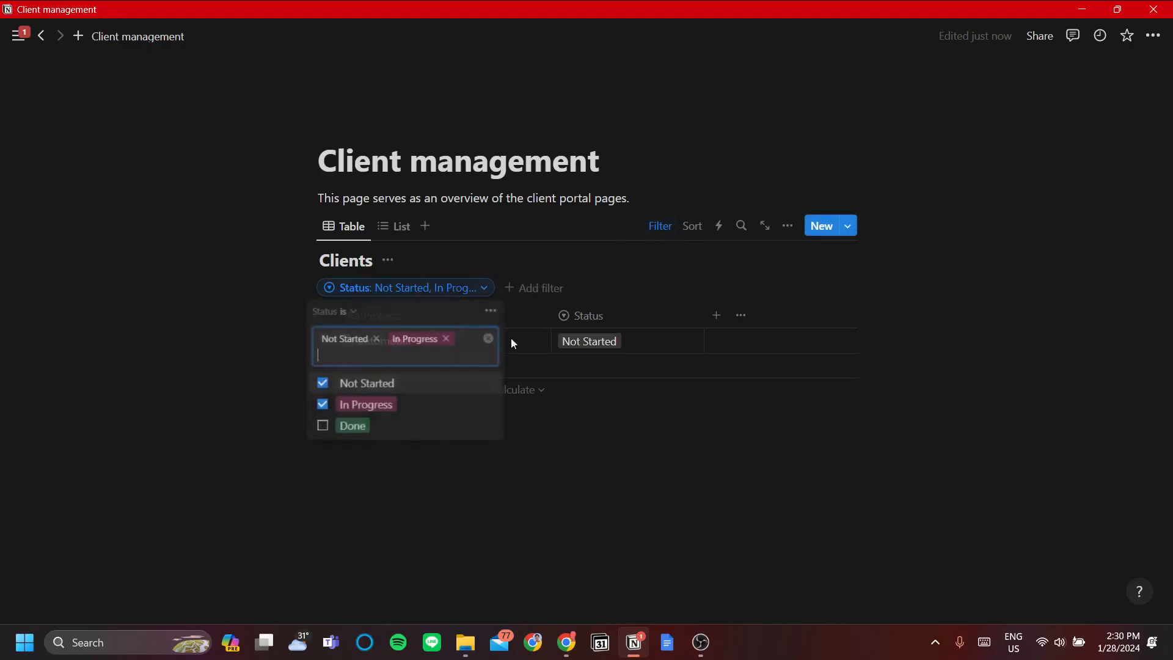
left_click(325, 428)
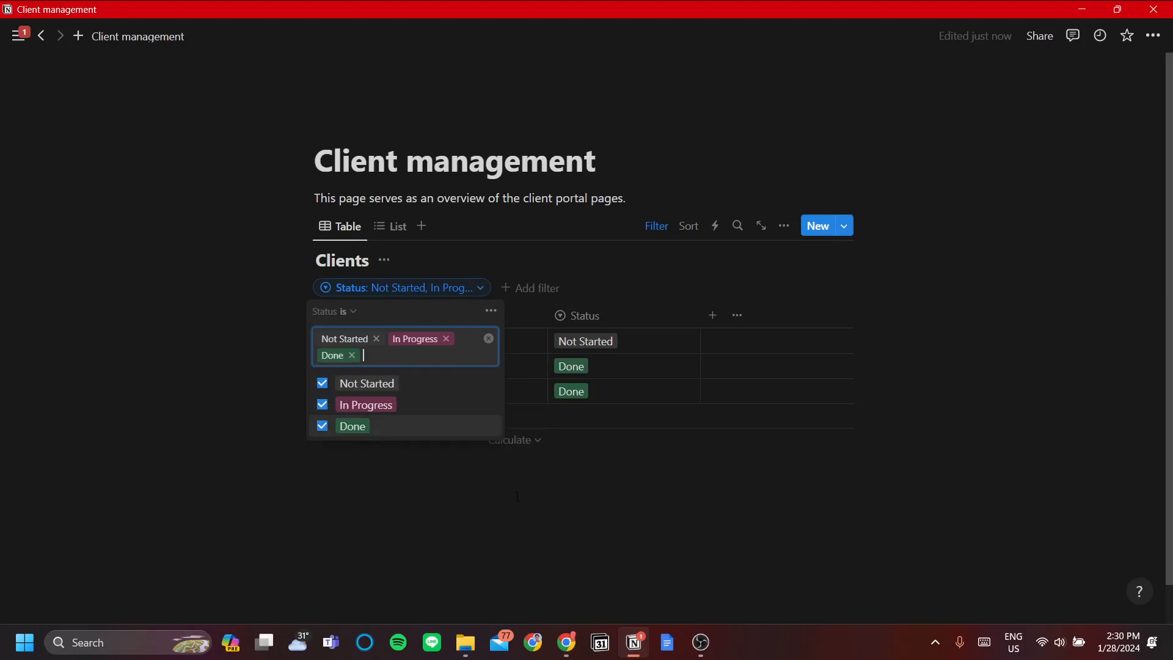
left_click(609, 506)
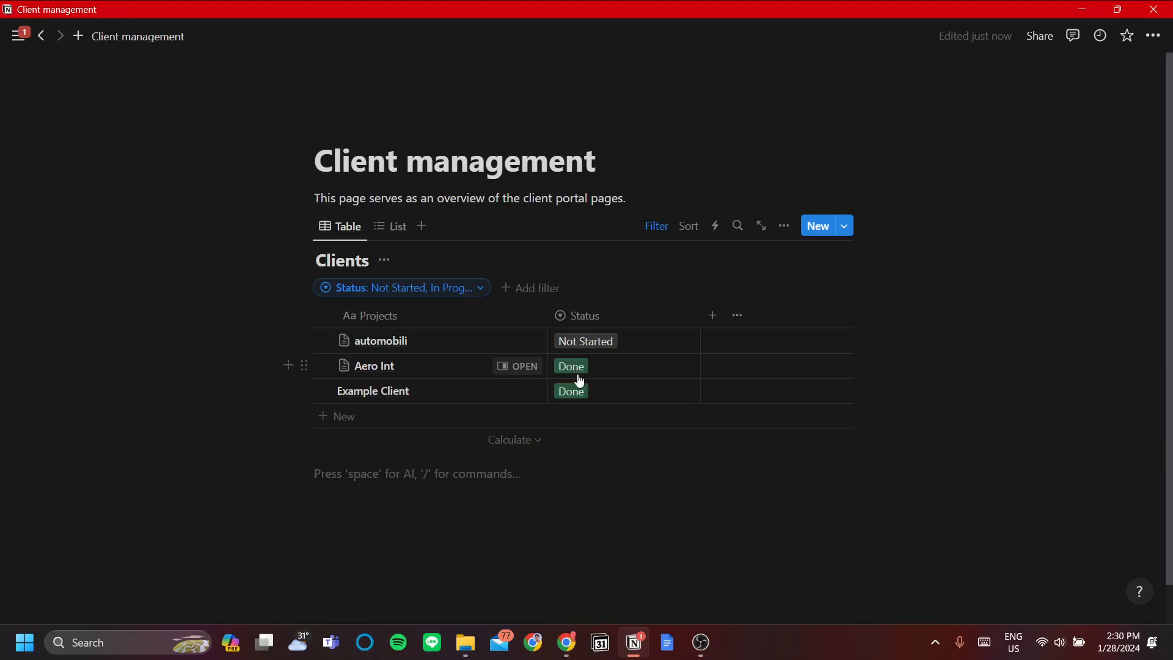
Remove Done from the Clients table's Status filter.
left_click(475, 290)
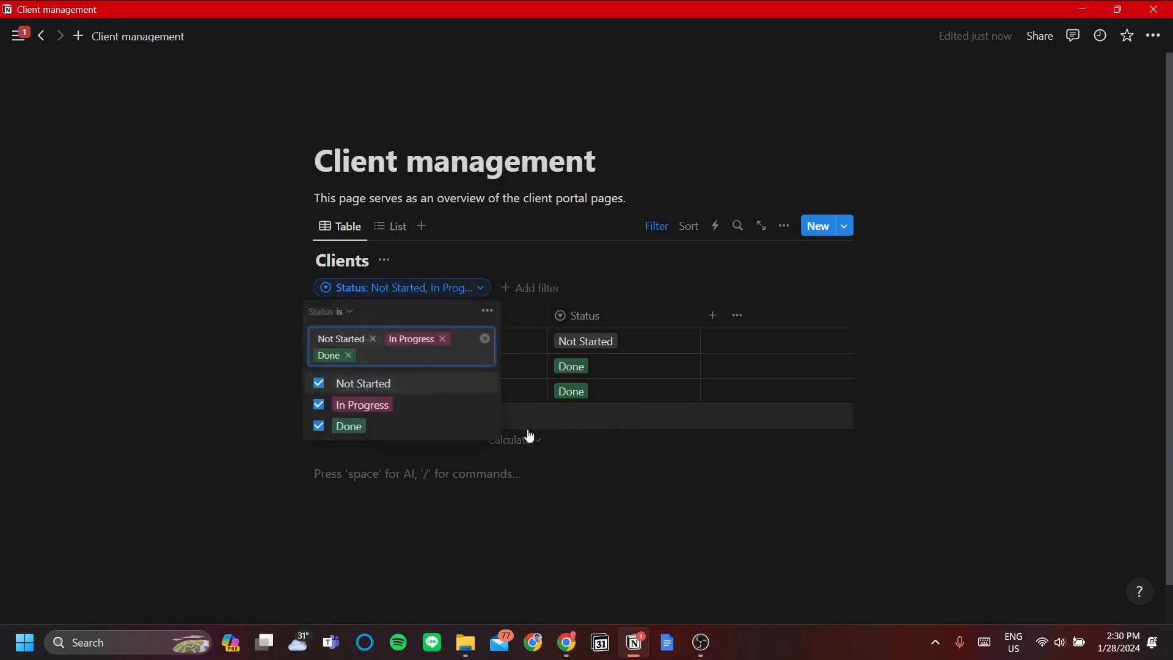
left_click(318, 427)
left_click(607, 422)
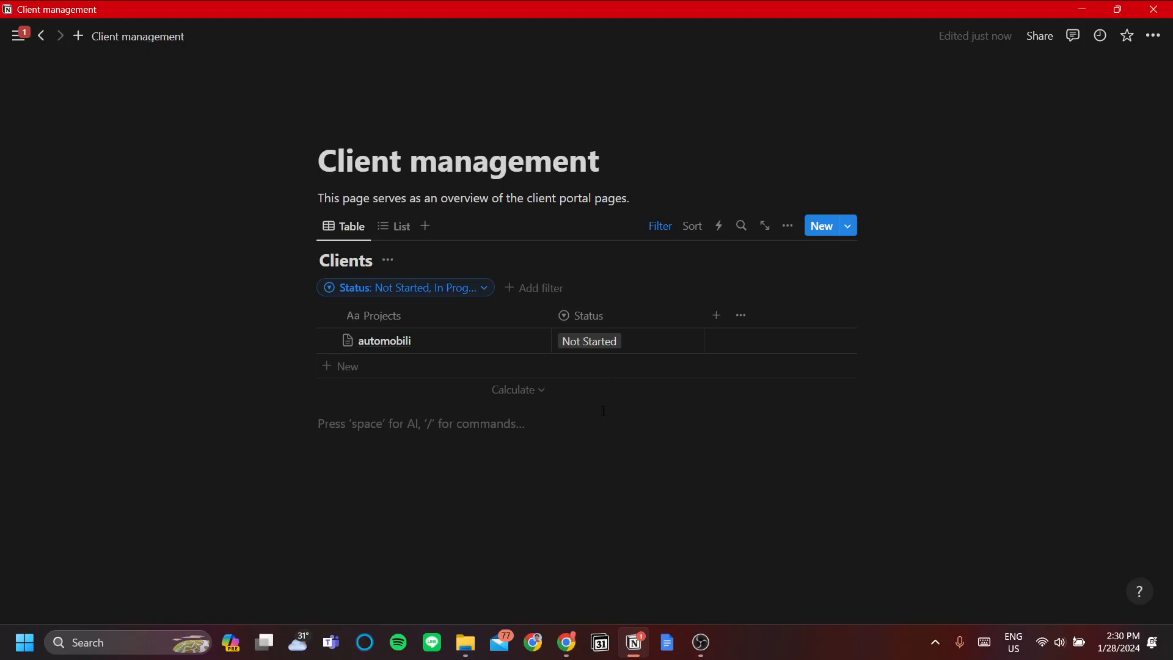
Add a text property named Latest Update to the Clients table and look through automobili's project information and support section.
left_click(713, 318)
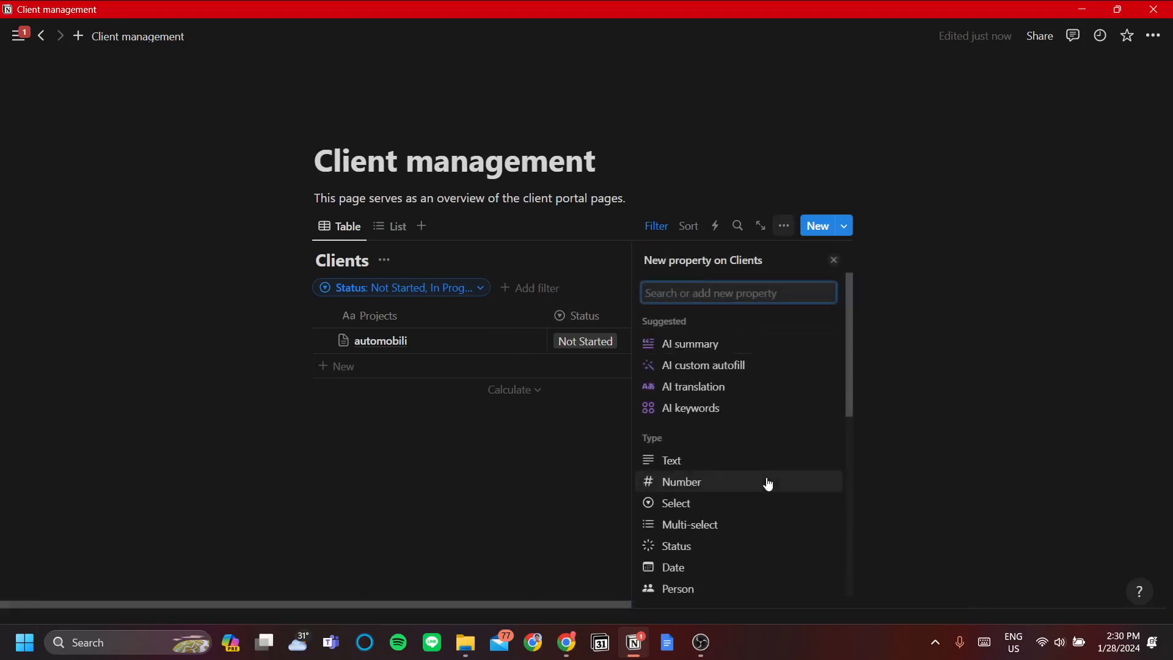
type("Latest Update")
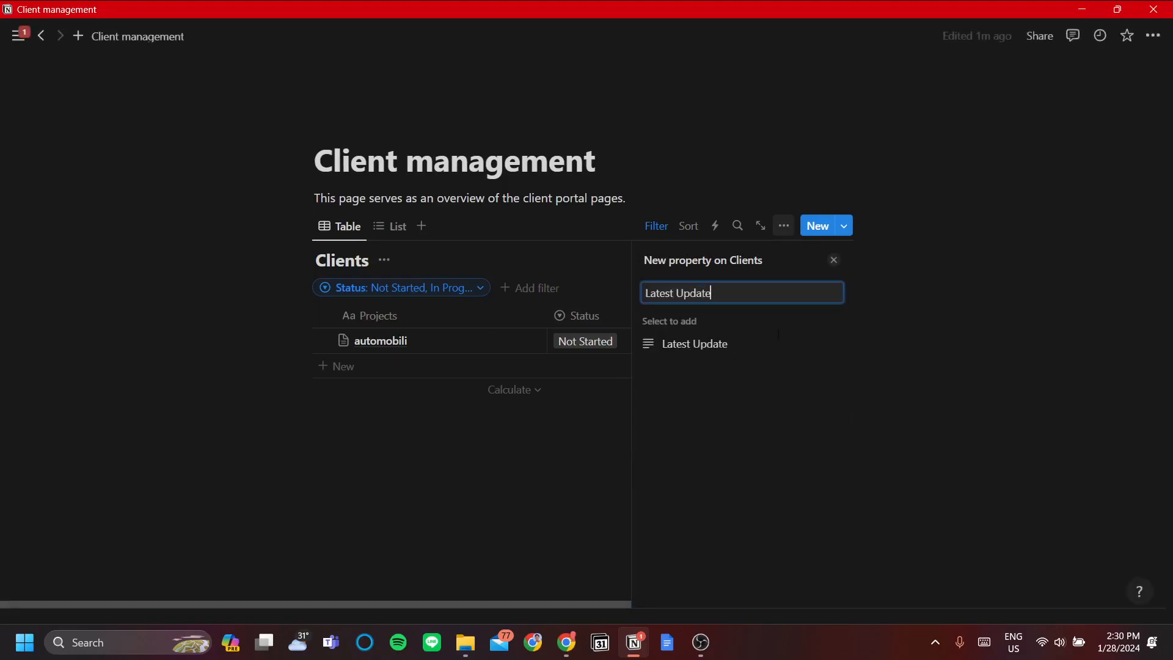
left_click(761, 342)
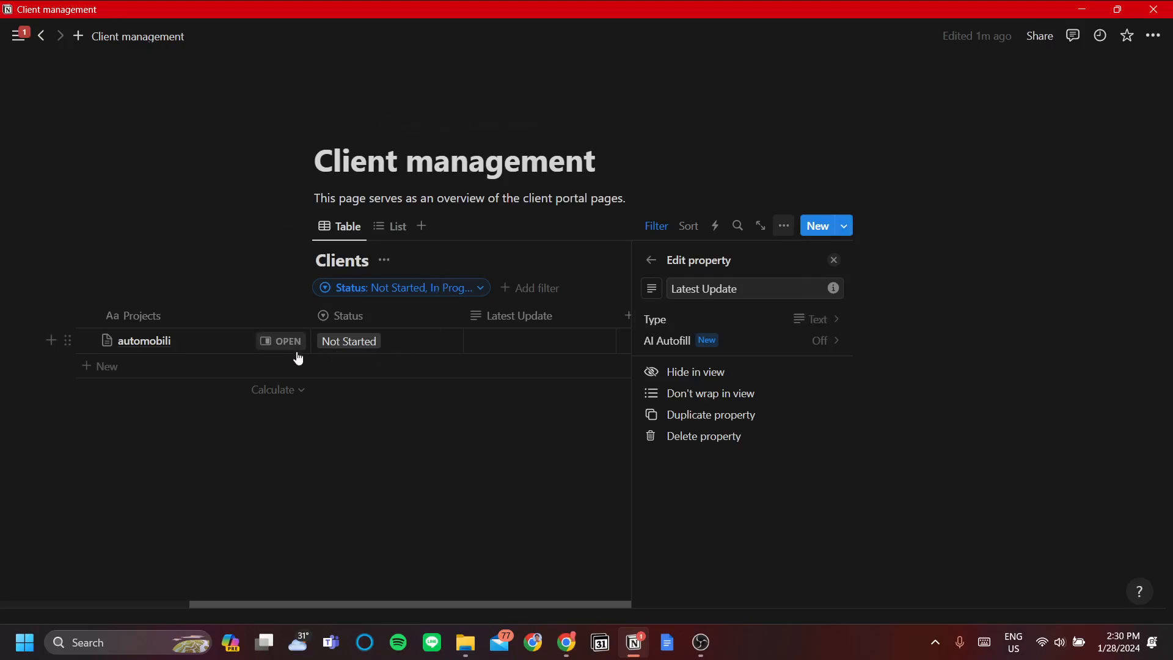
left_click(287, 340)
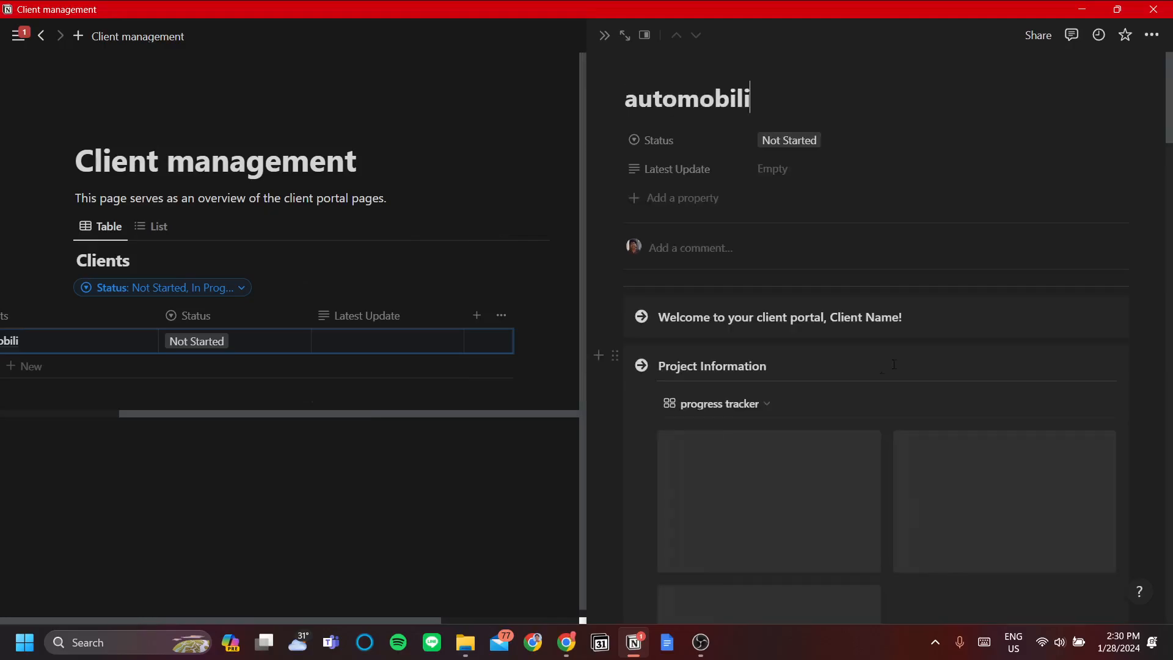
scroll(752, 384, "down", 7)
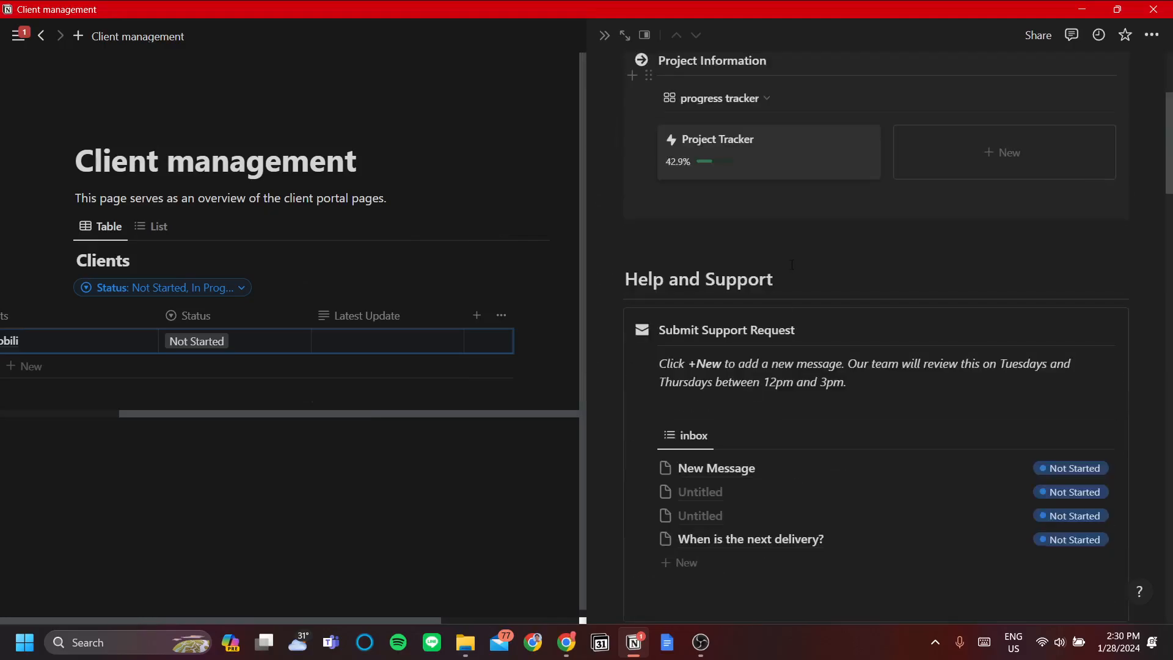
left_click(604, 35)
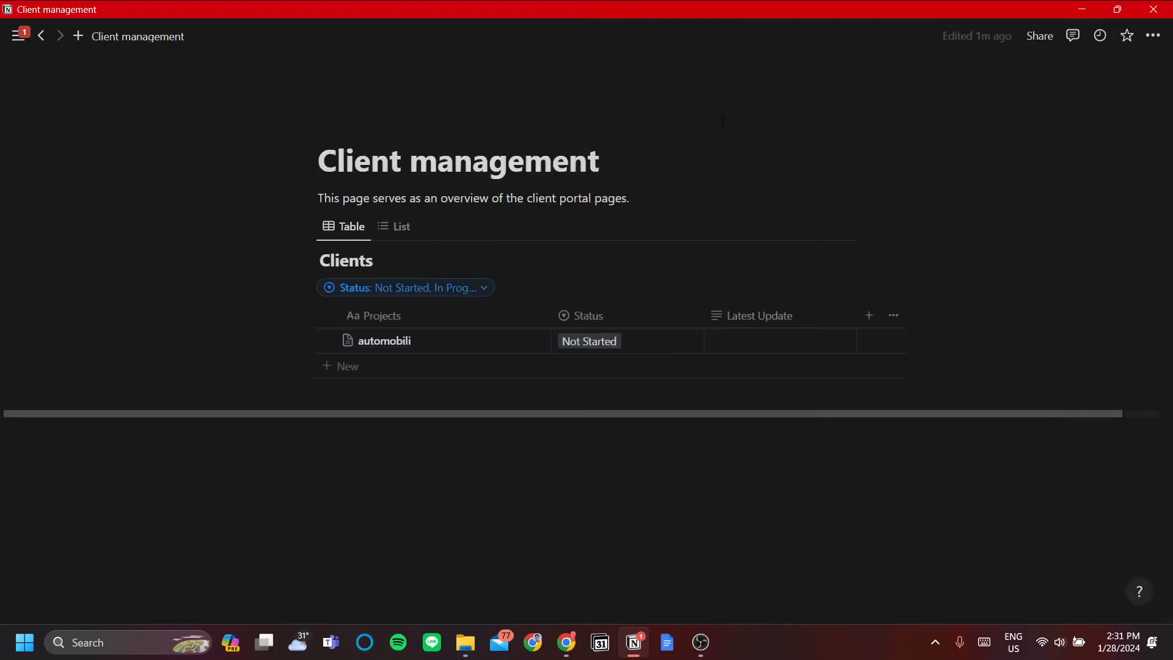
Add a text property named New Messages to the Clients table and check the support request inbox on automobili's page.
left_click(868, 316)
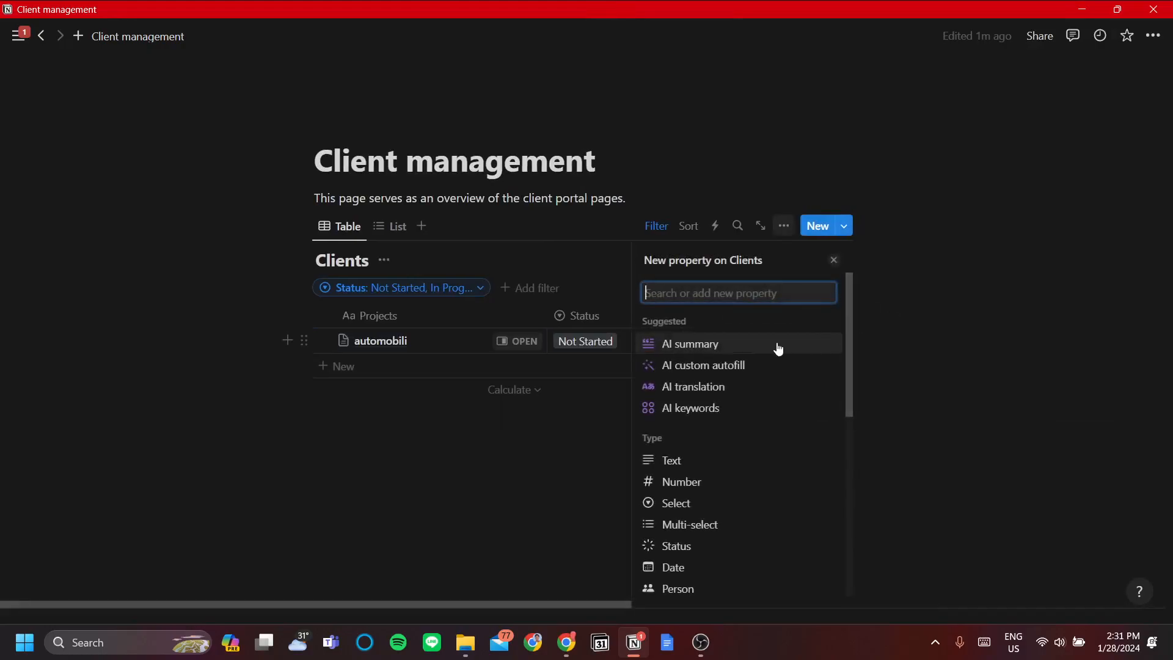
type("New Messages")
key("Return")
left_click(532, 430)
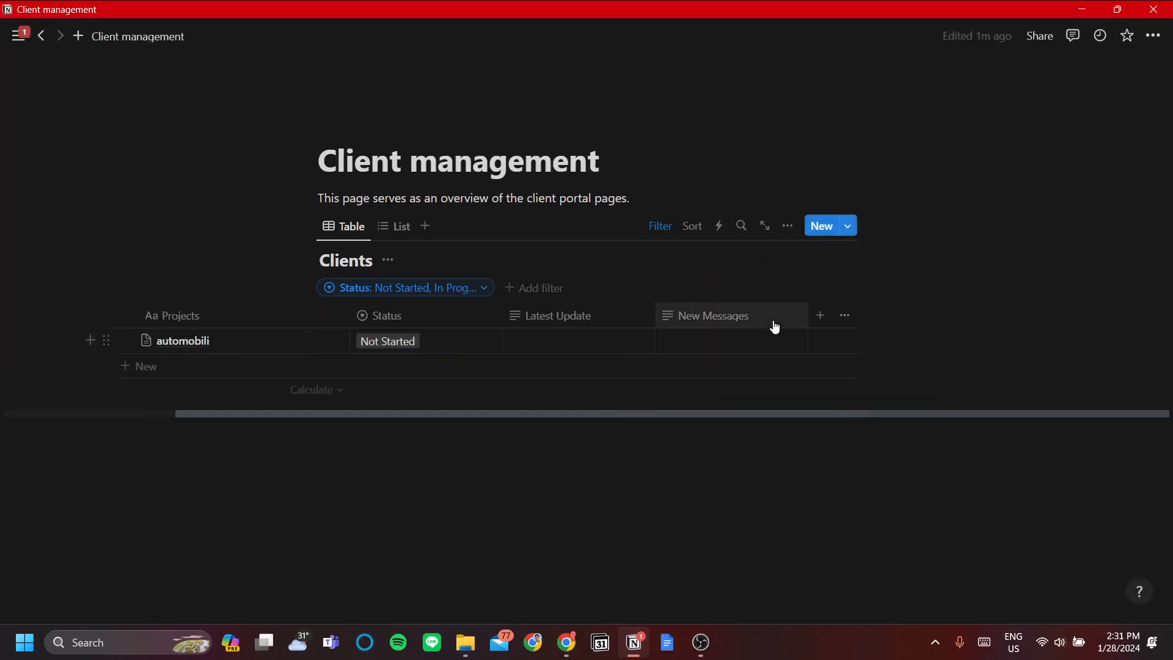
left_click(319, 343)
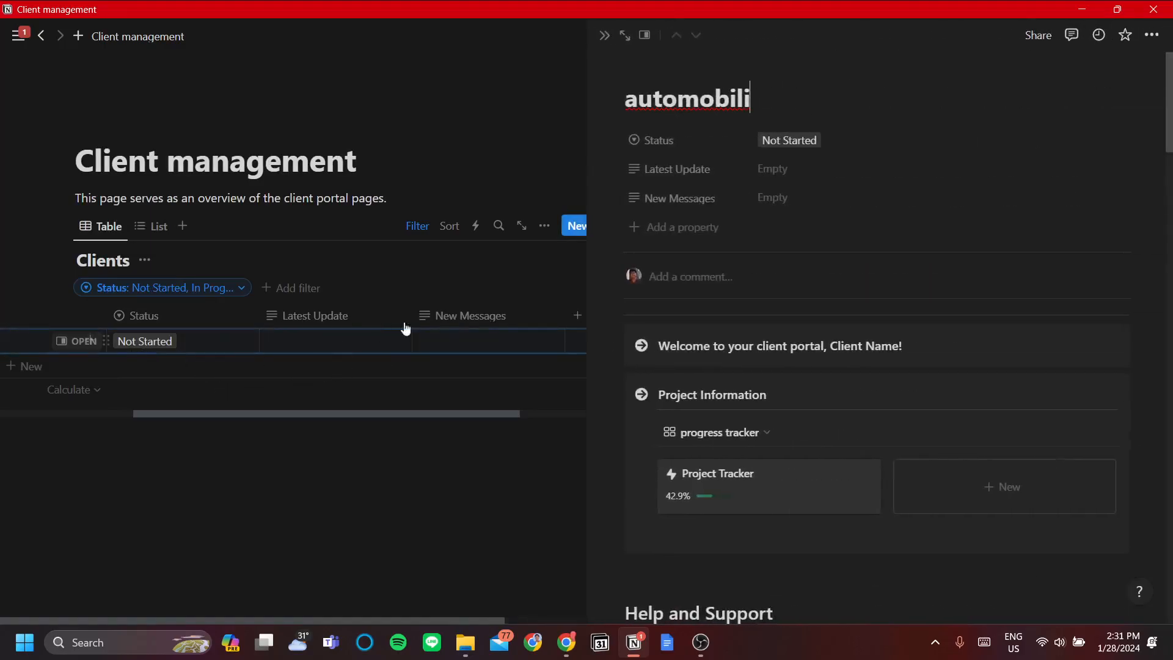
scroll(806, 302, "down", 6)
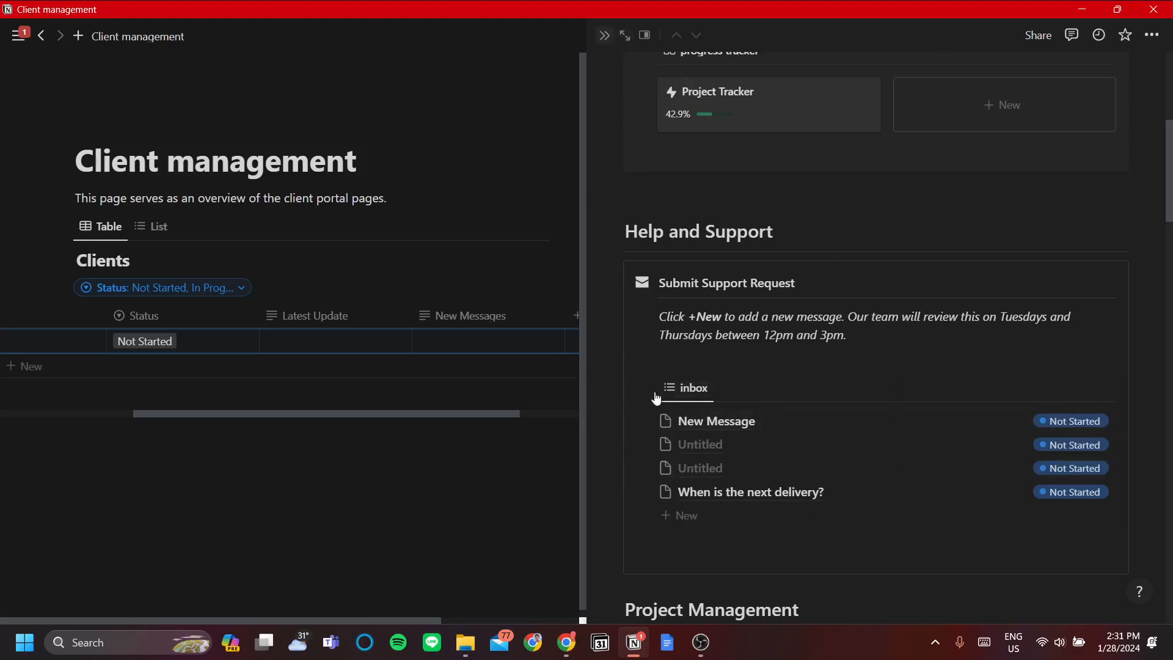
left_click(604, 36)
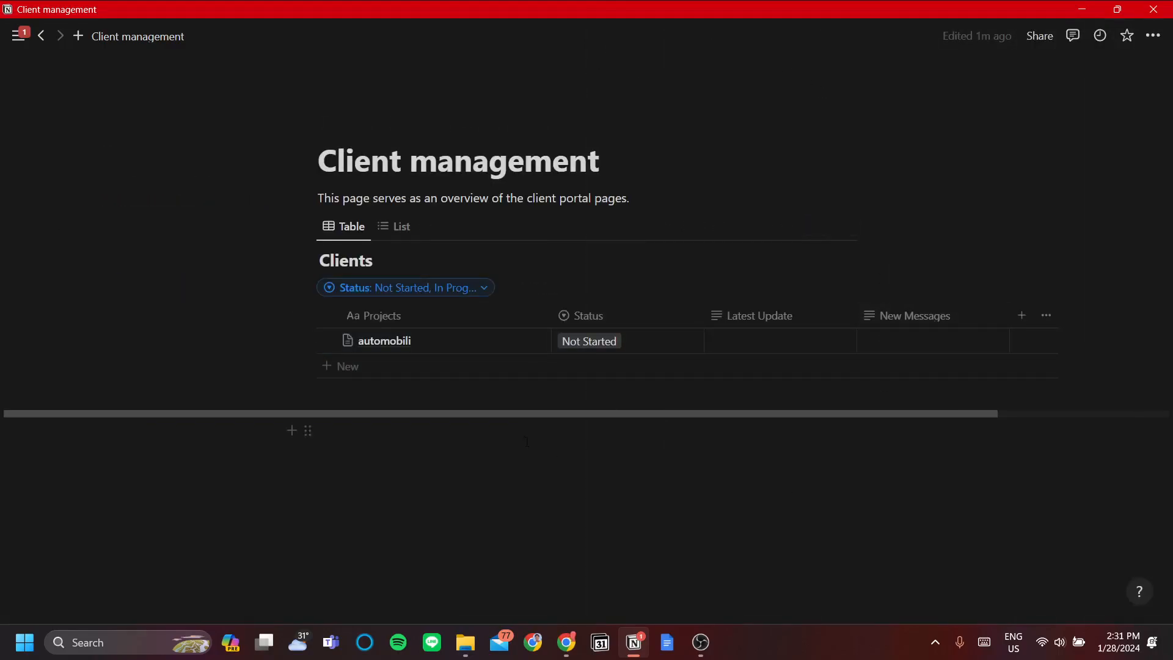